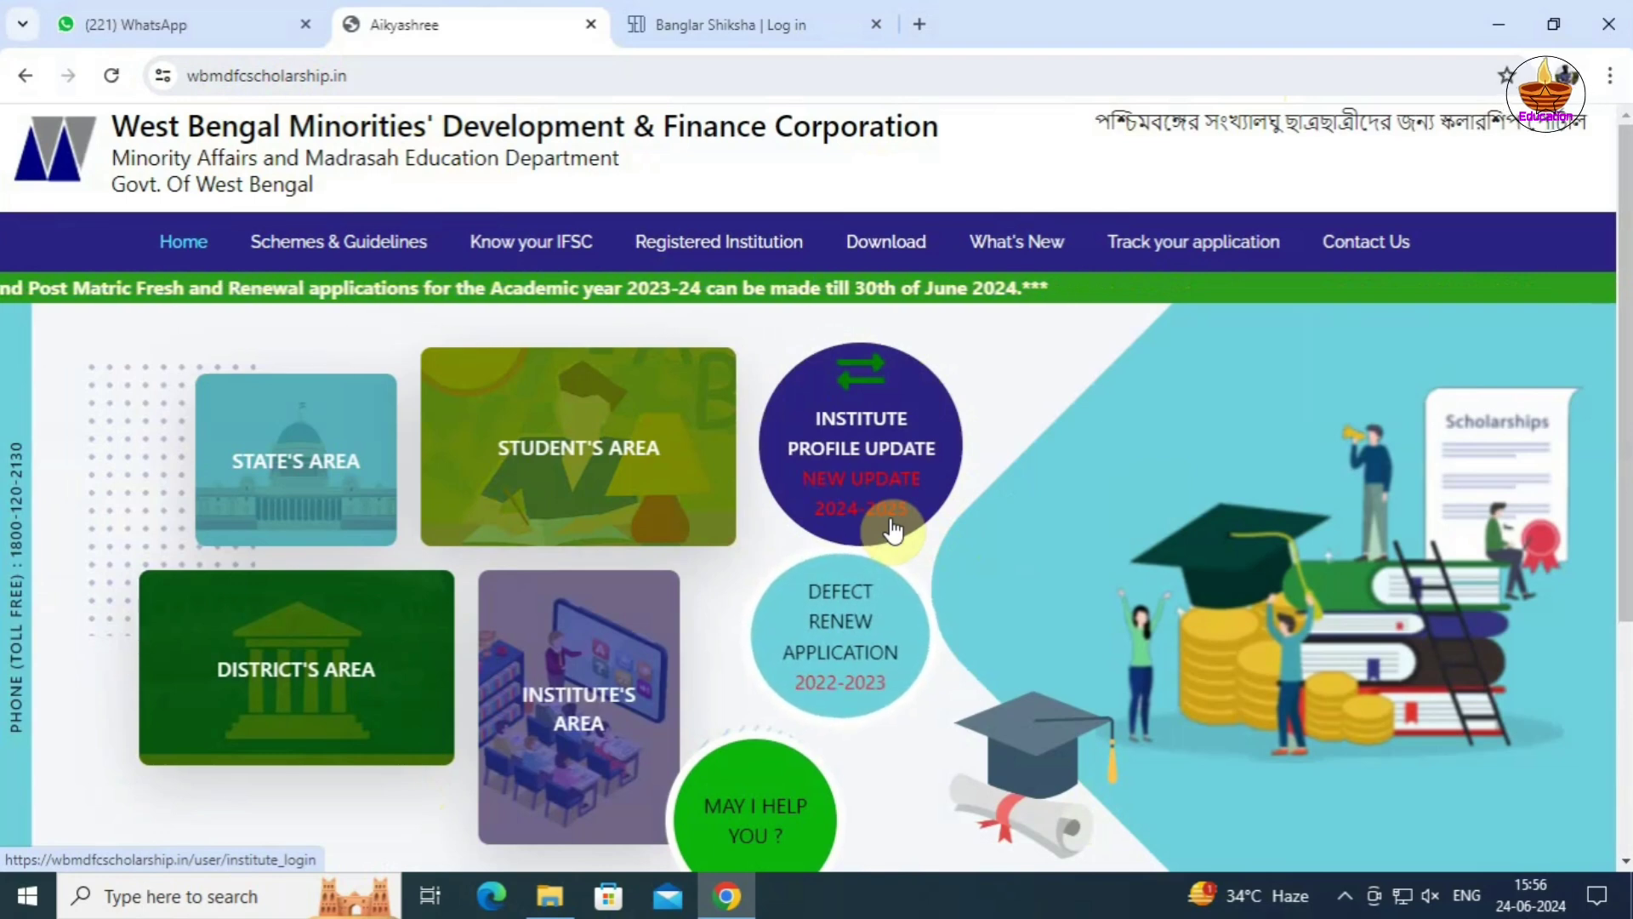
Start the Institute Profile Update and choose Hooghly as the institute's district
click(868, 437)
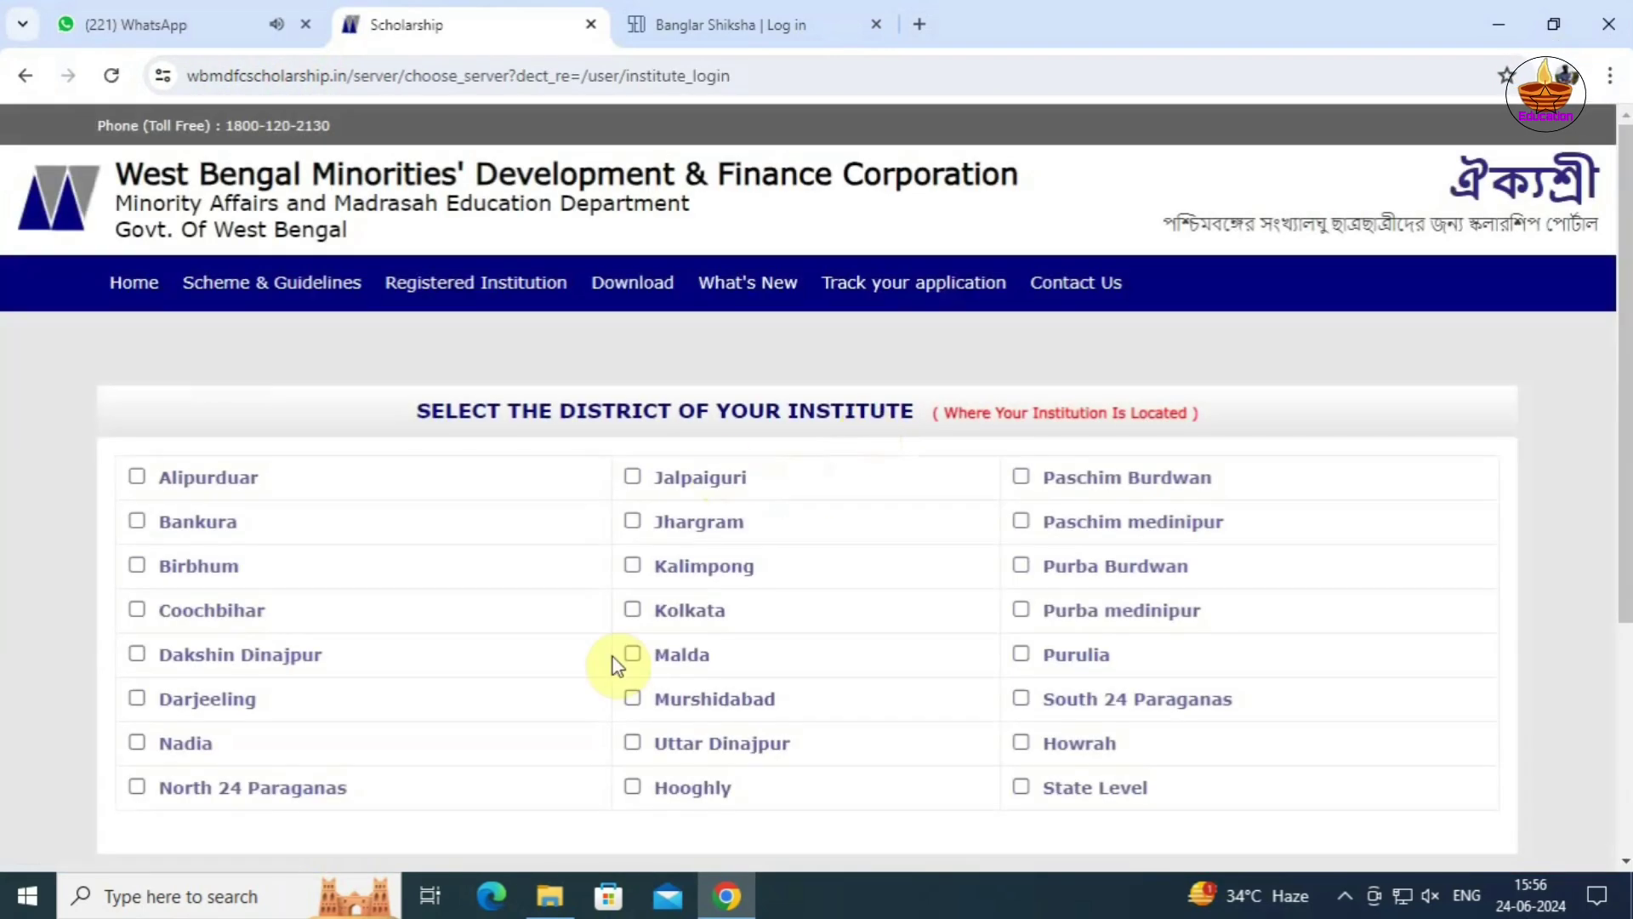
click(422, 791)
click(657, 798)
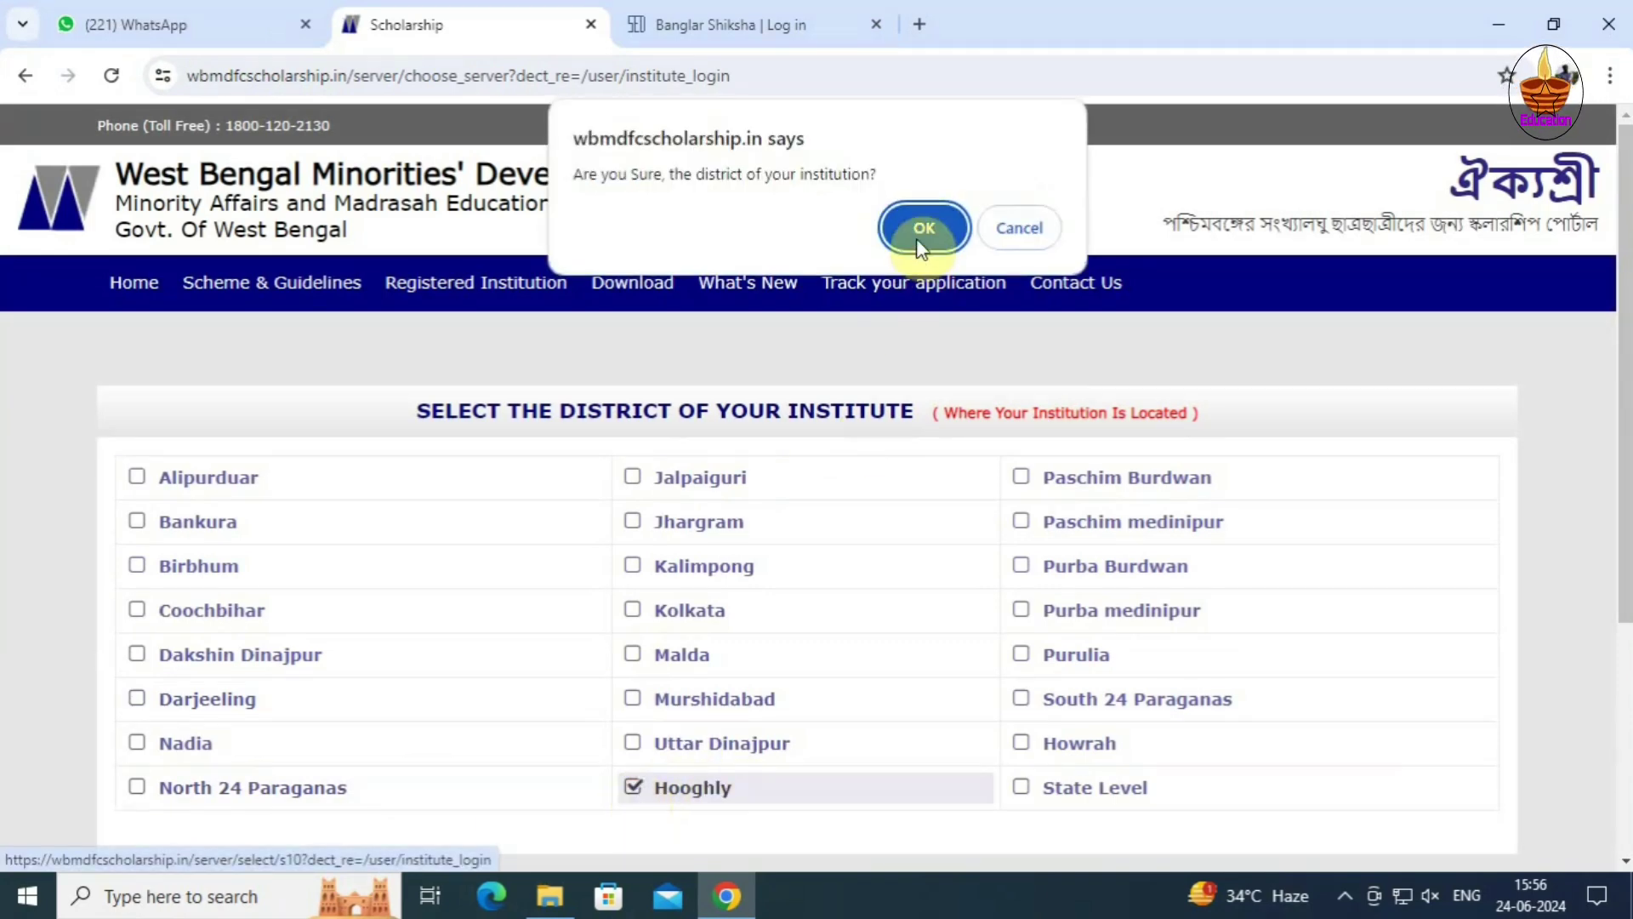
click(917, 233)
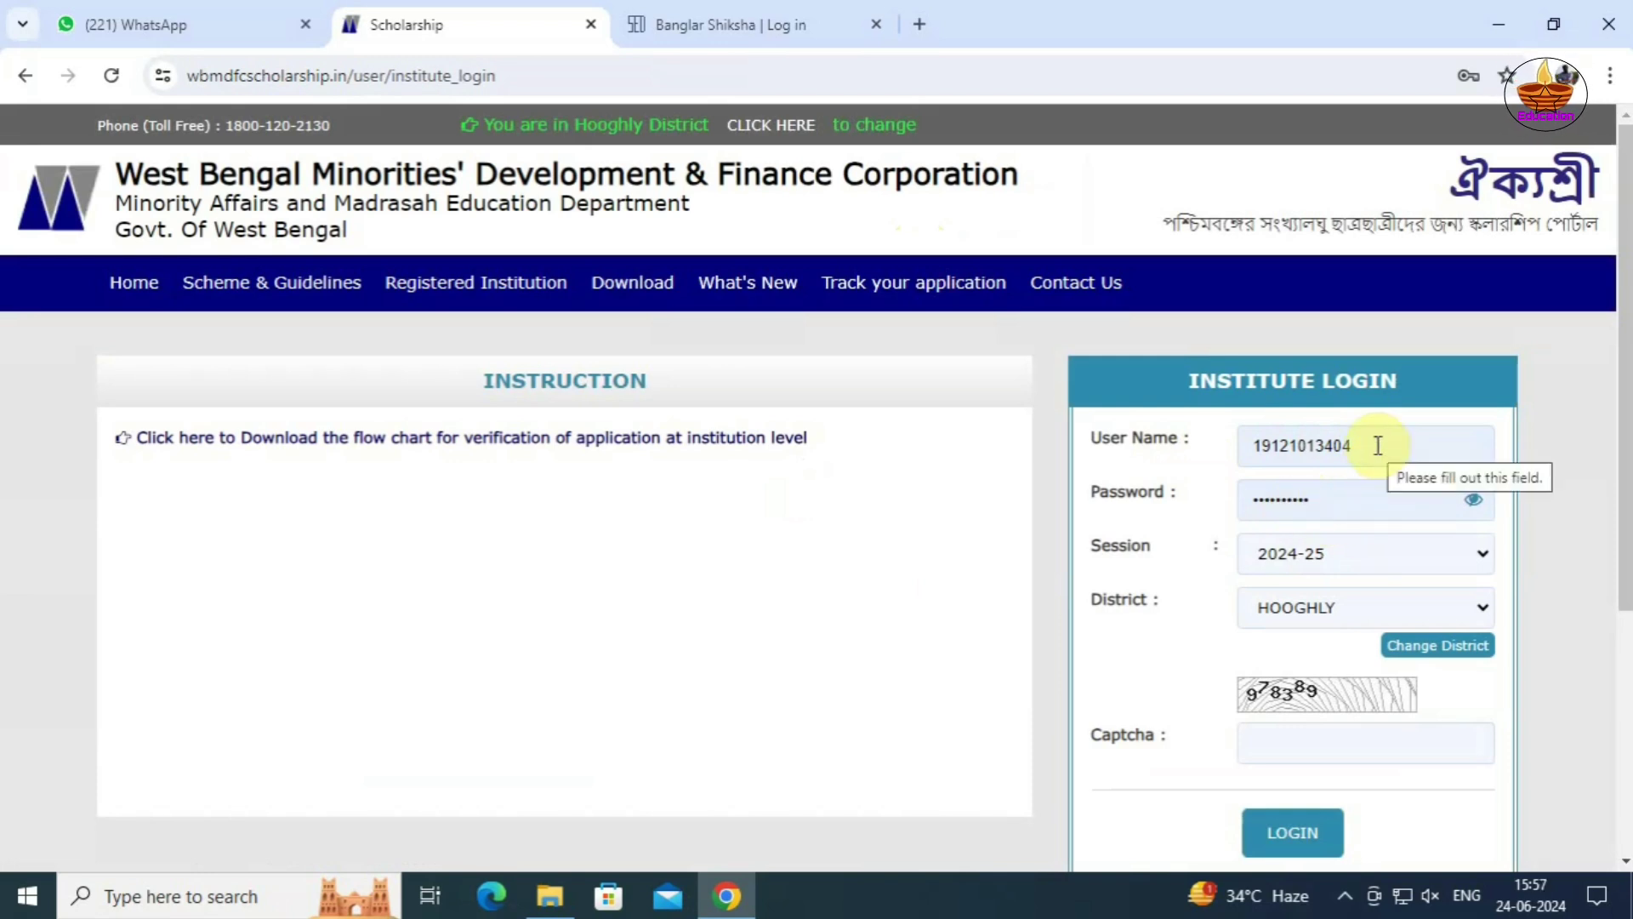
Re-enter the login password and fill in the captcha on the Institute Login form
click(1335, 507)
drag(1336, 507, 1257, 532)
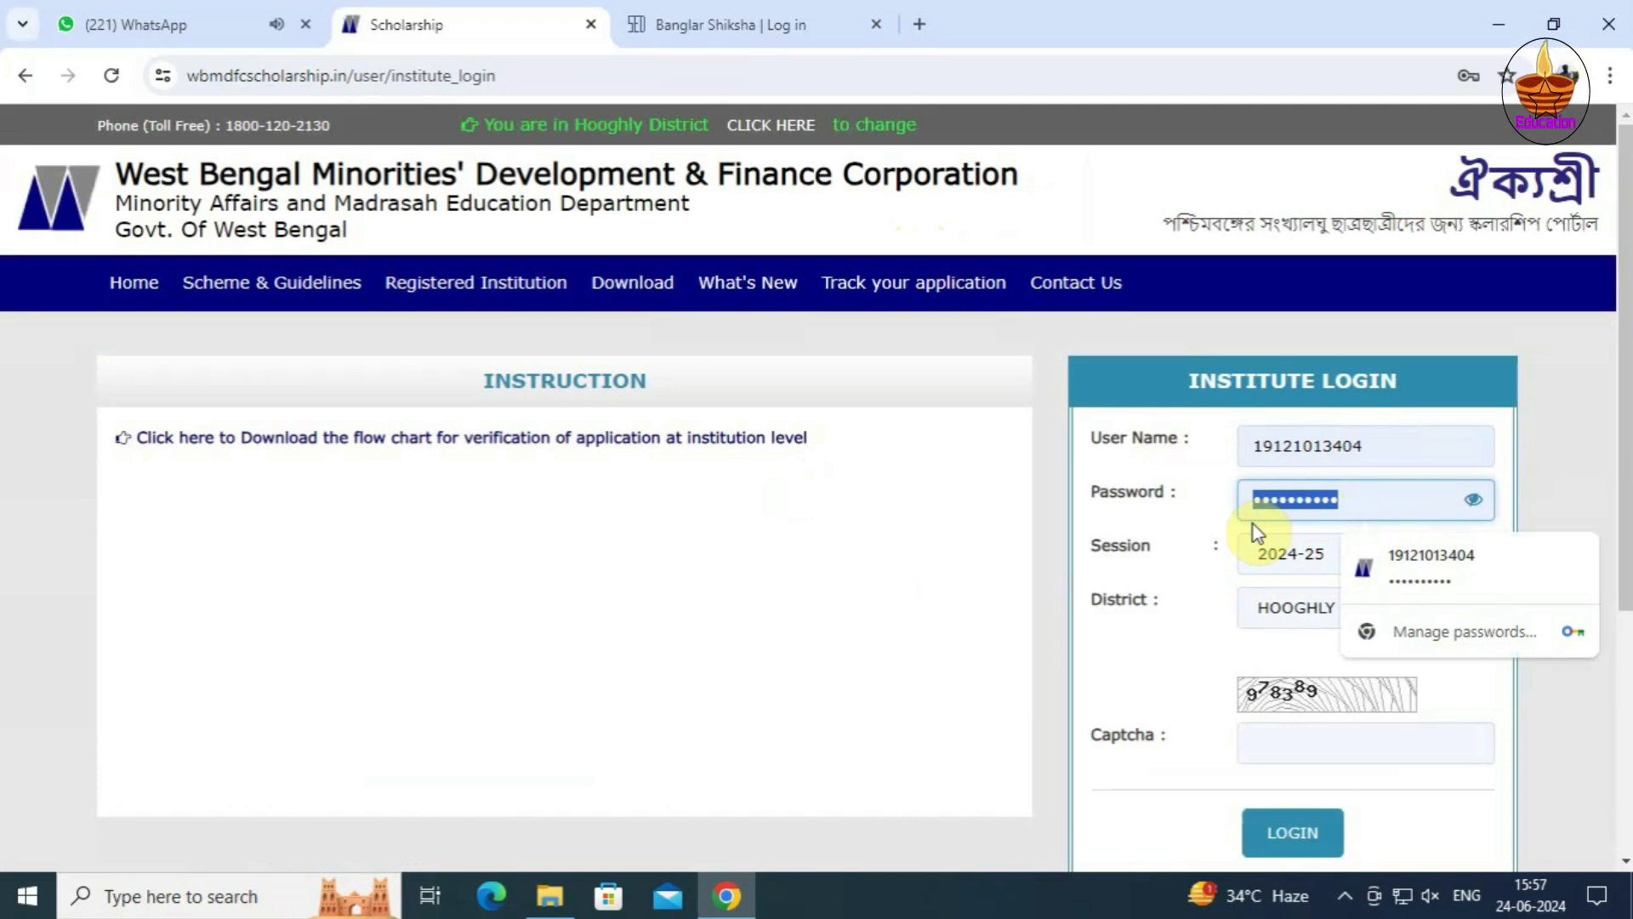
text(••)
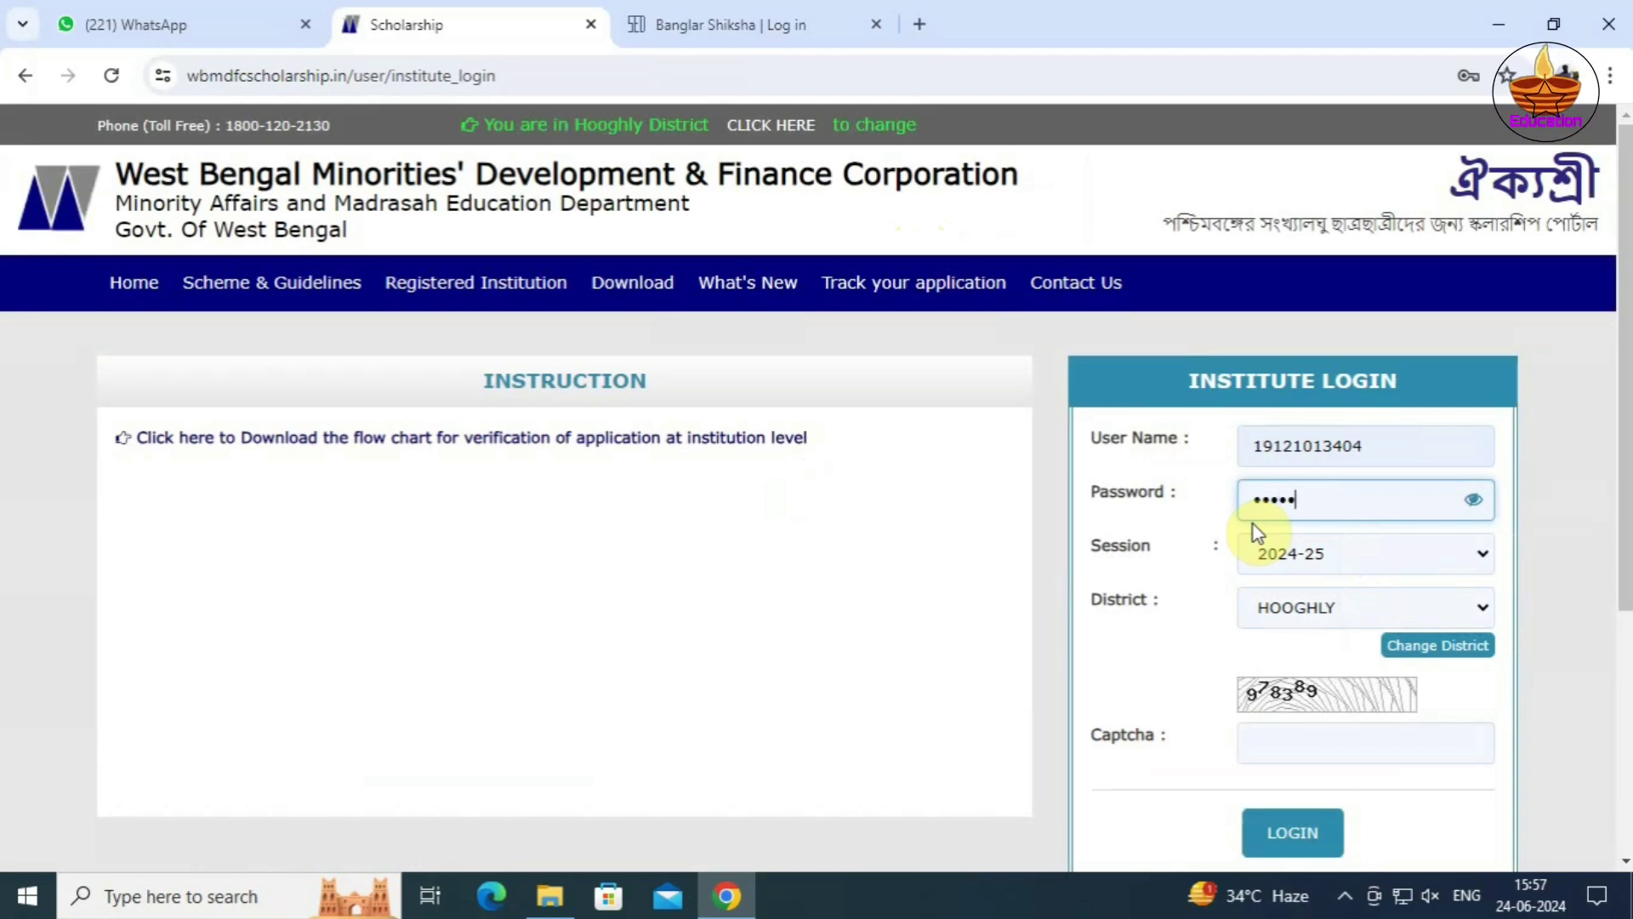
text(•••)
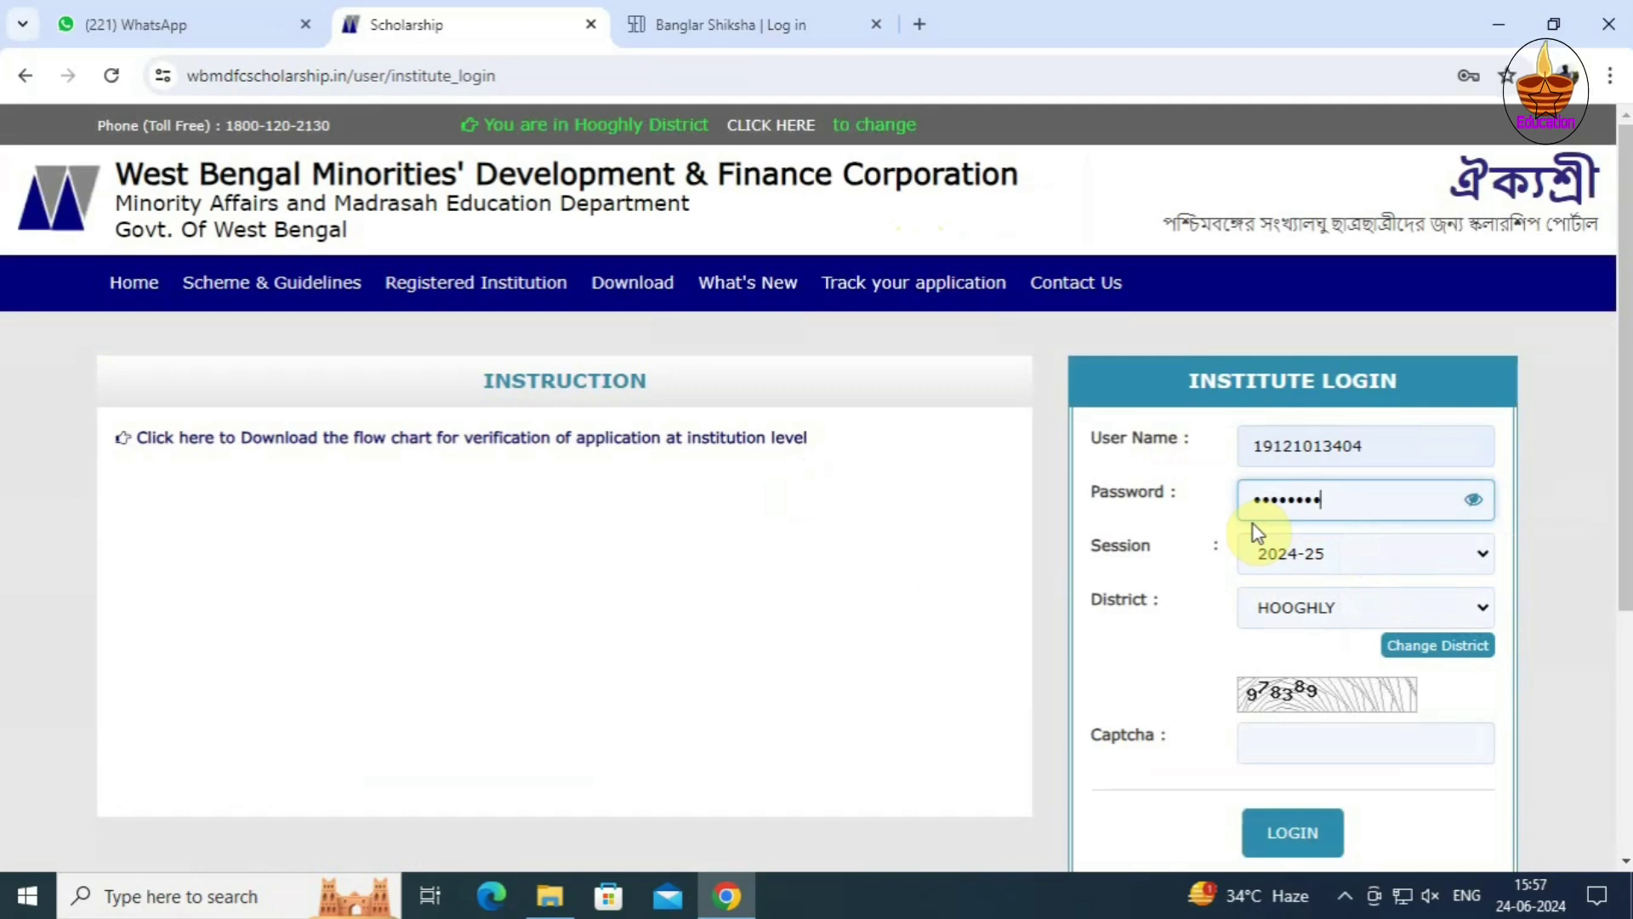
click(1283, 750)
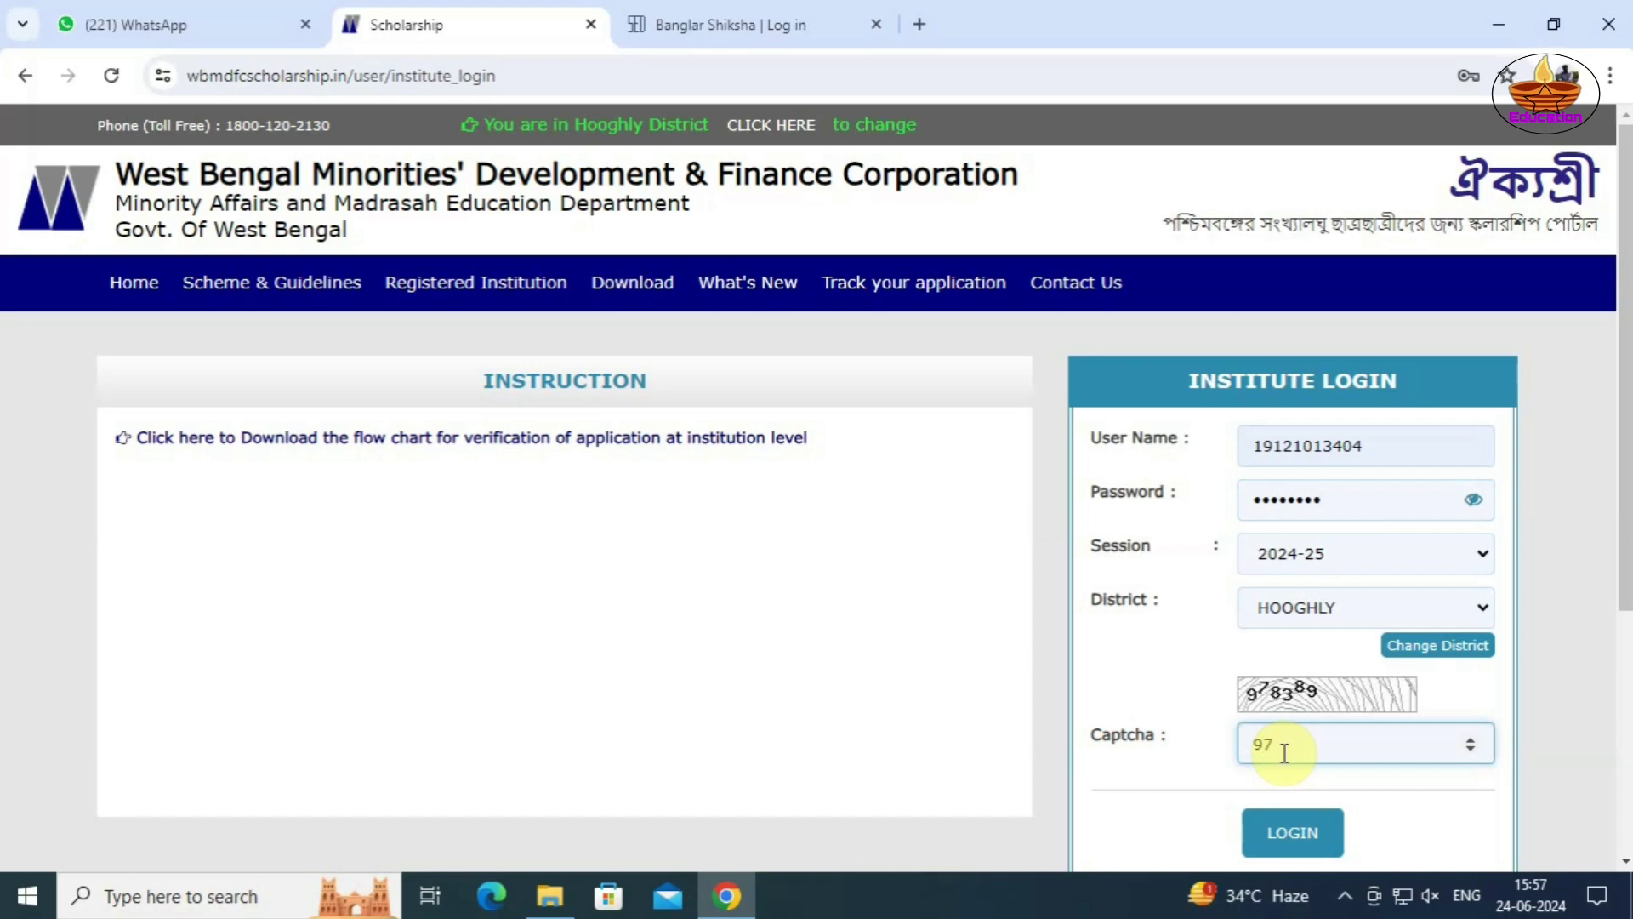
text(978)
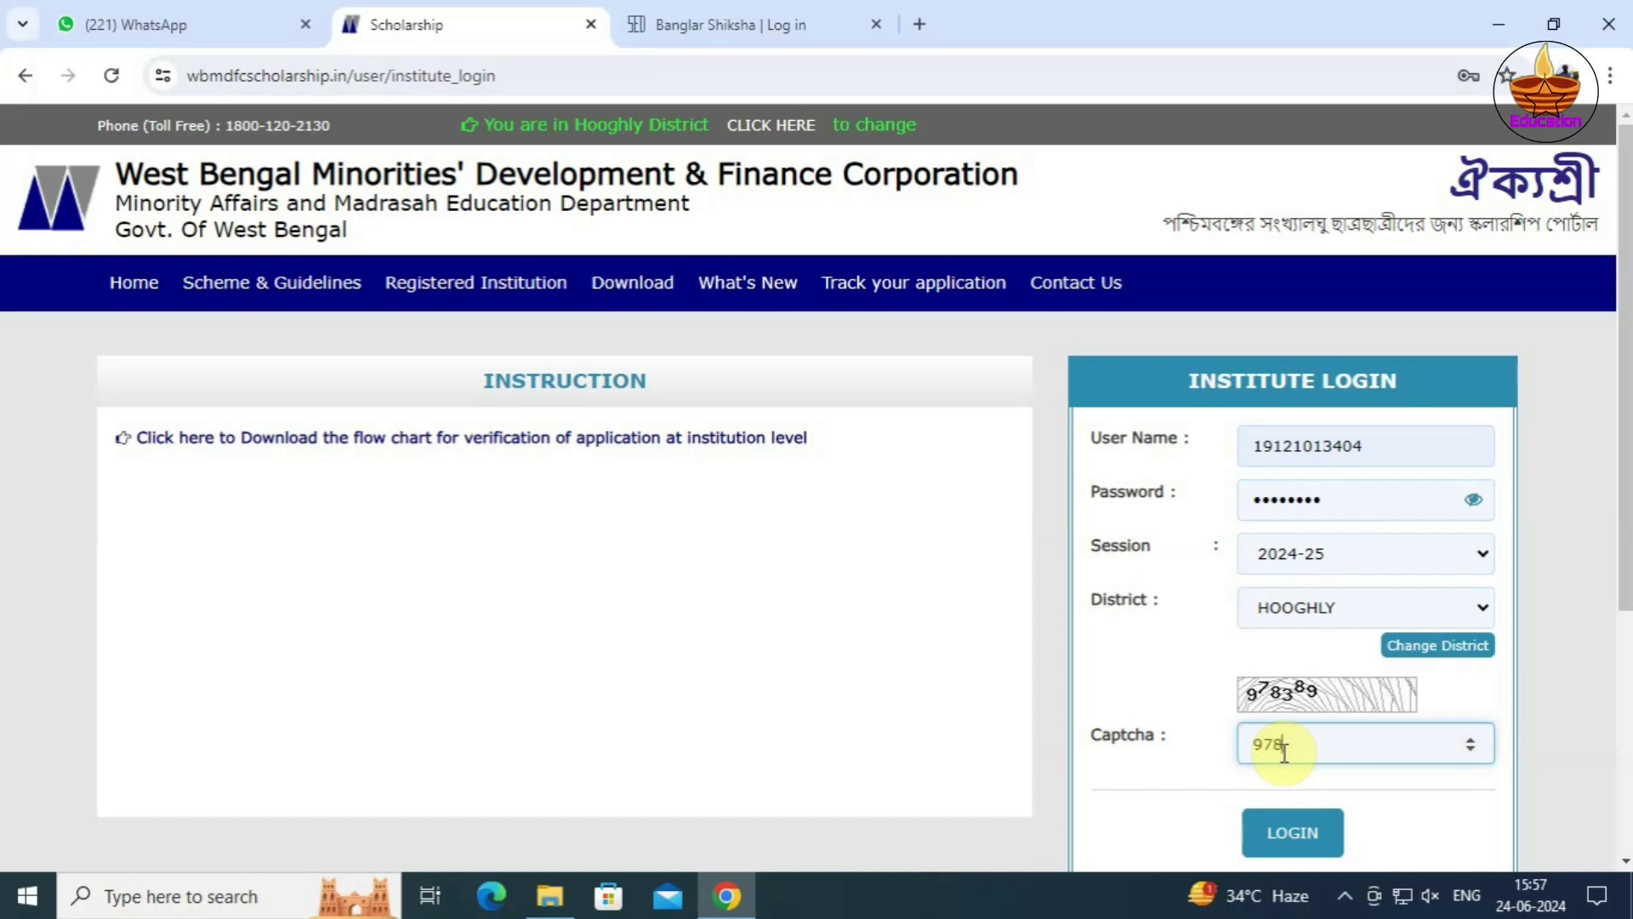
text(389)
Log in, then submit the current password plus the new password, entered and confirmed
click(1292, 845)
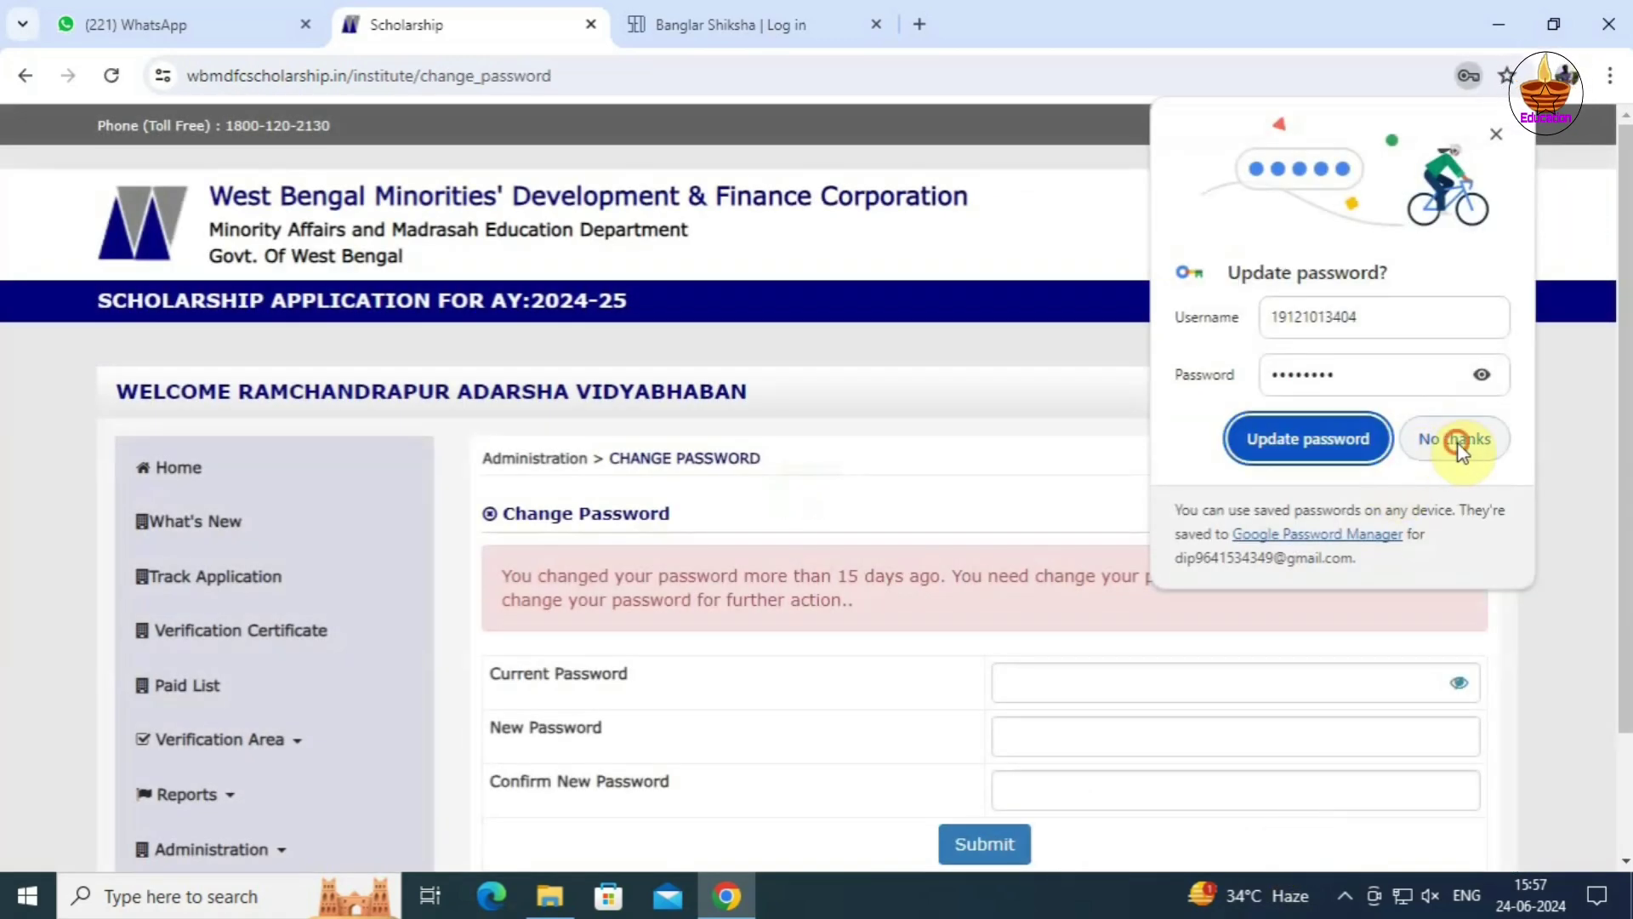
click(1456, 439)
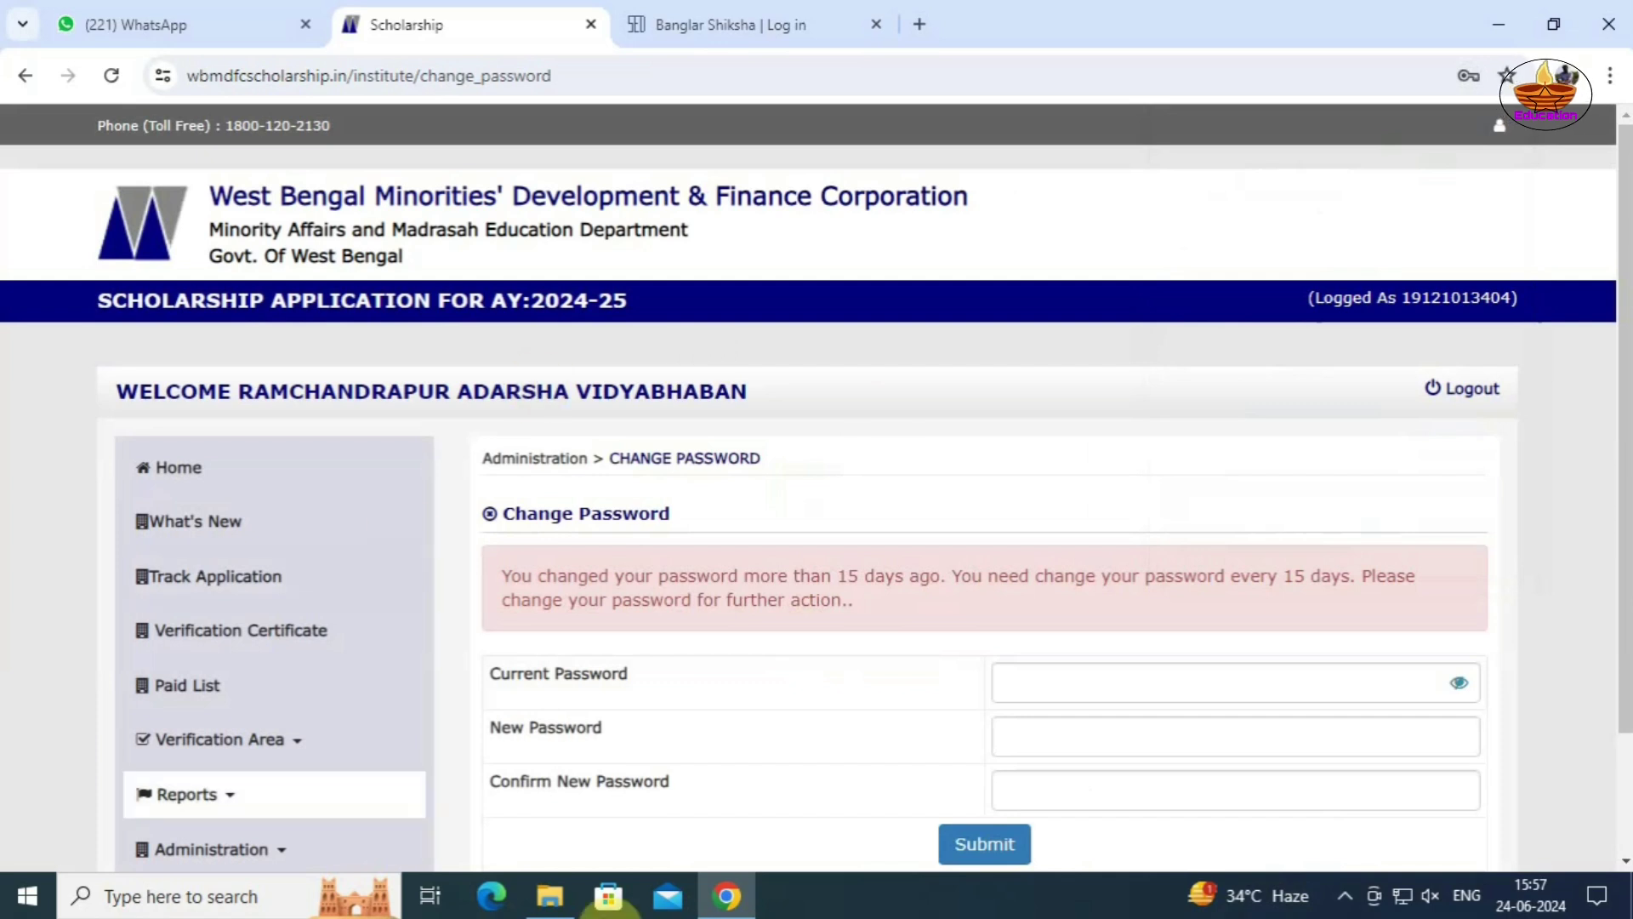
click(1044, 686)
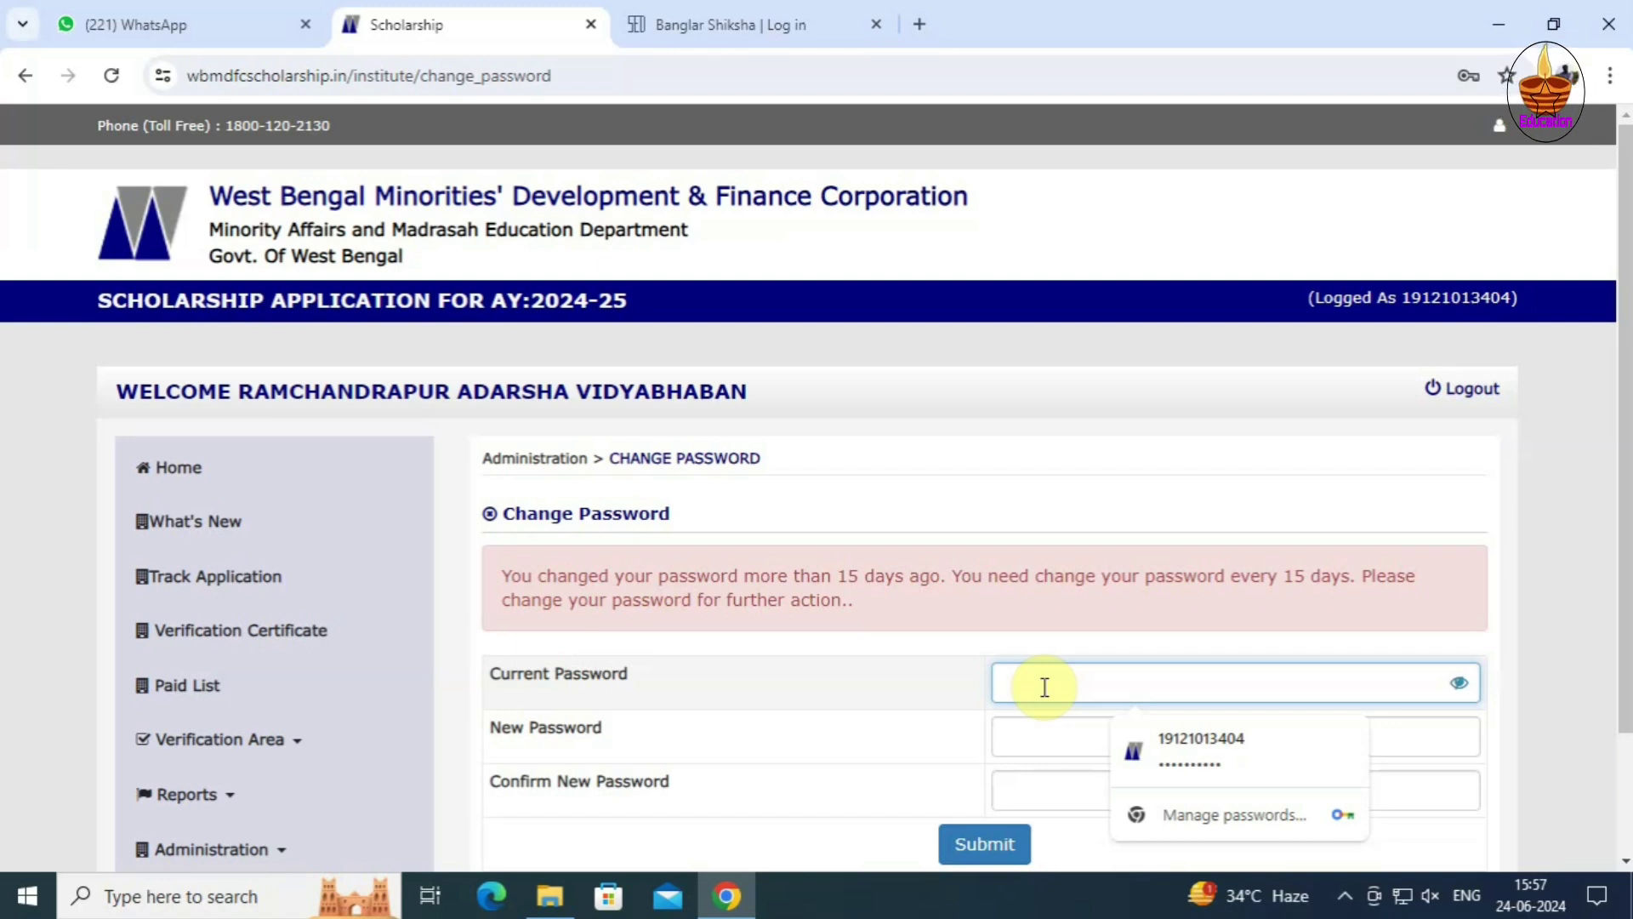
text(•••)
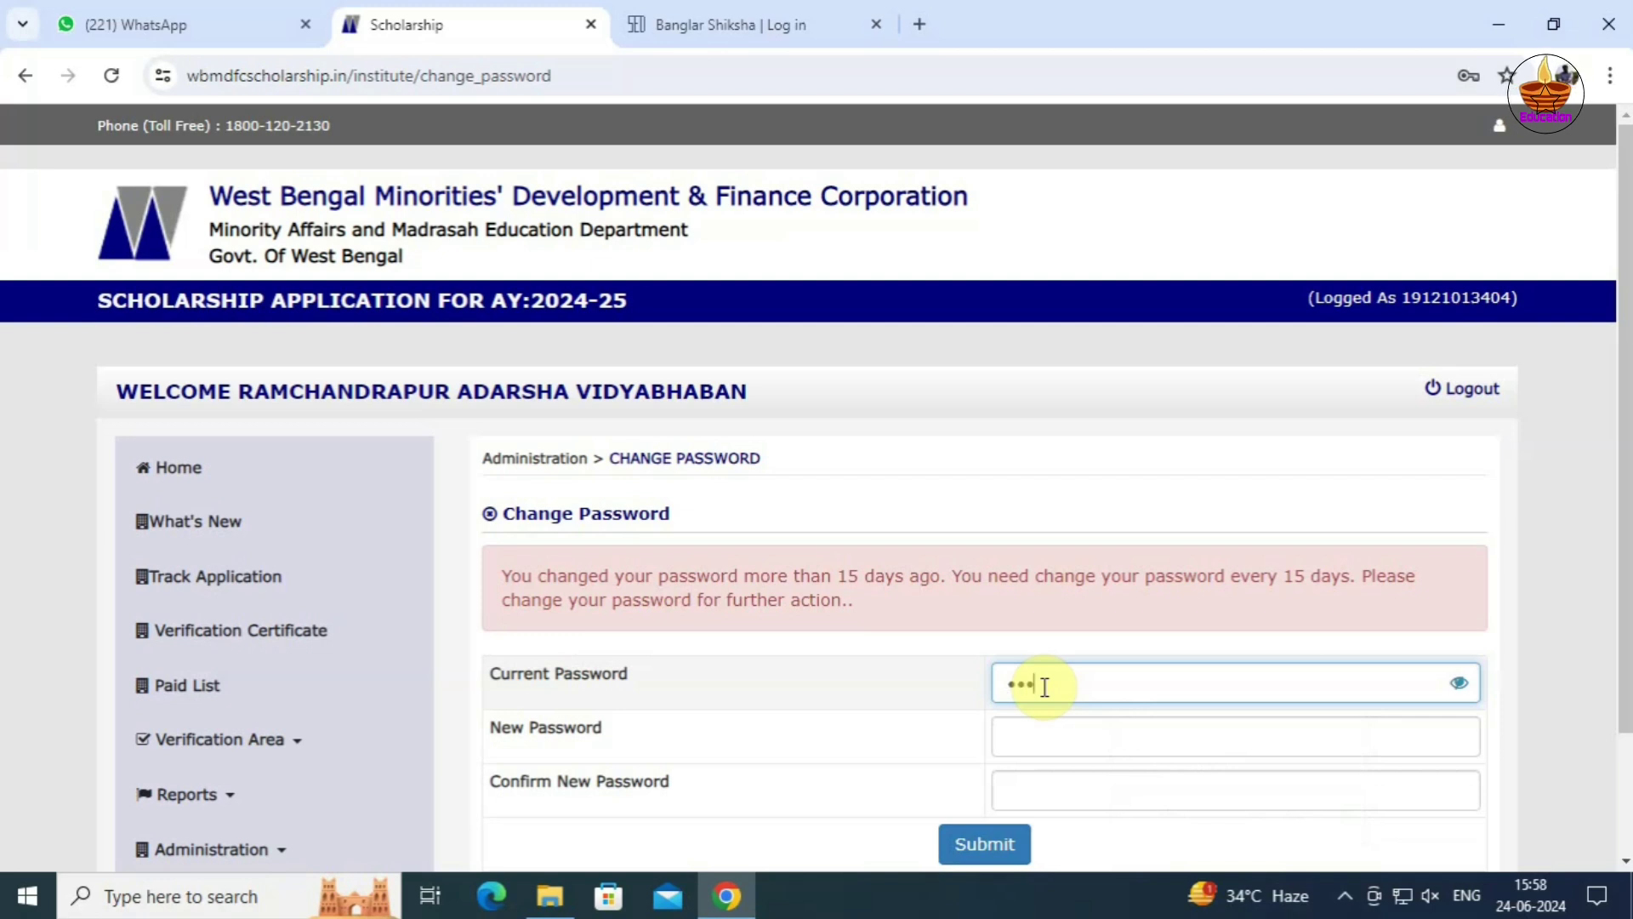
text(•)
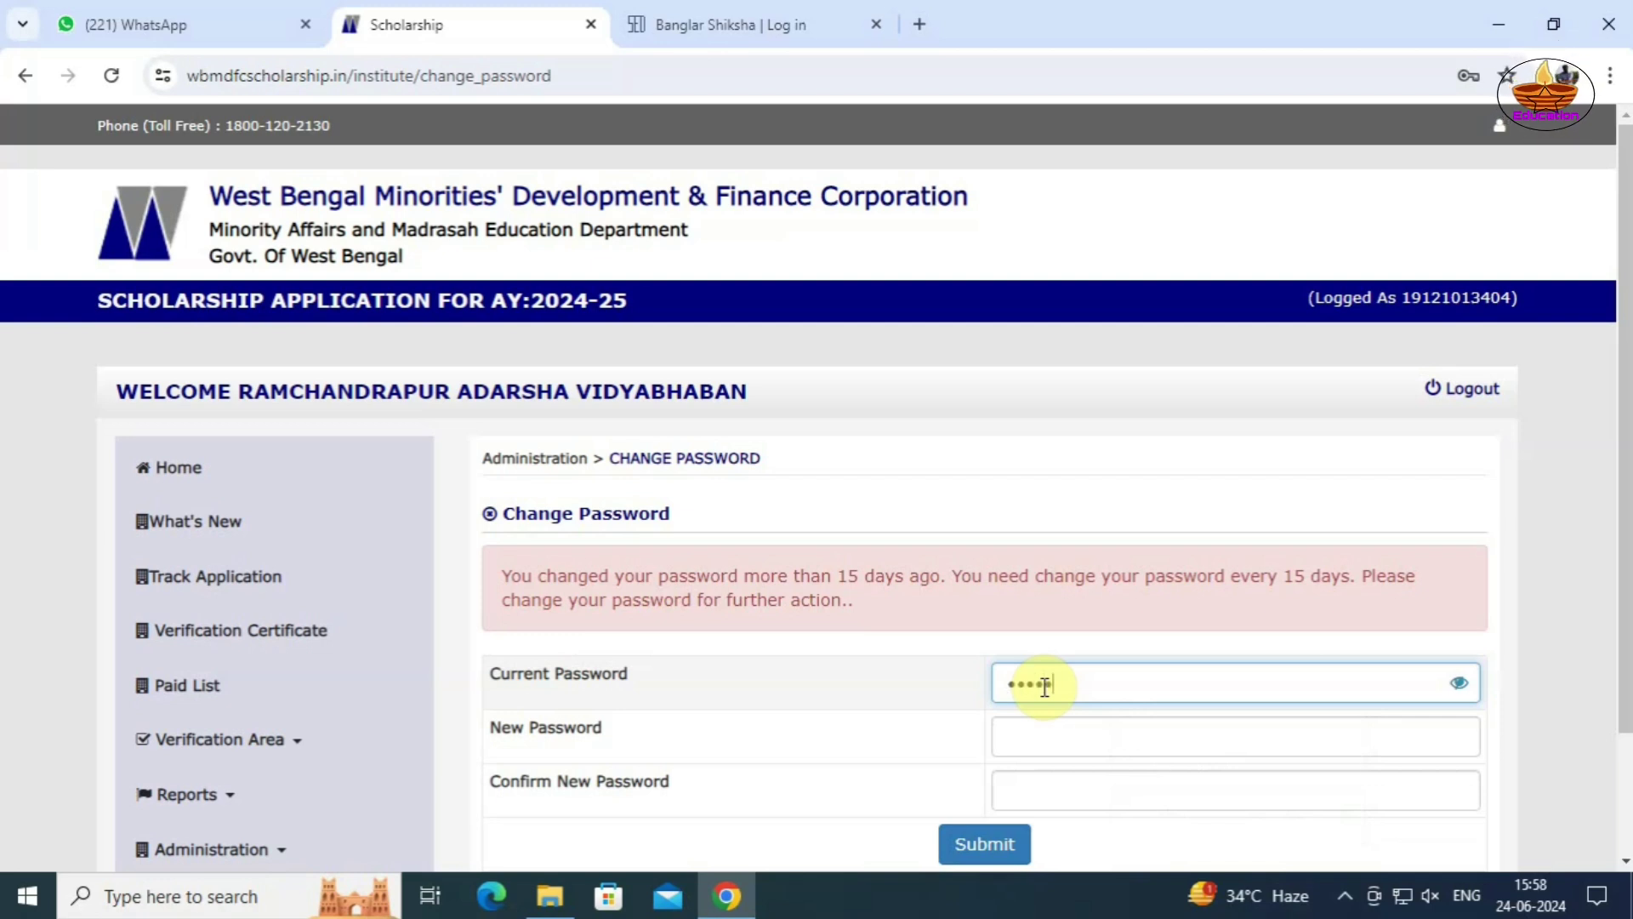
text(•••)
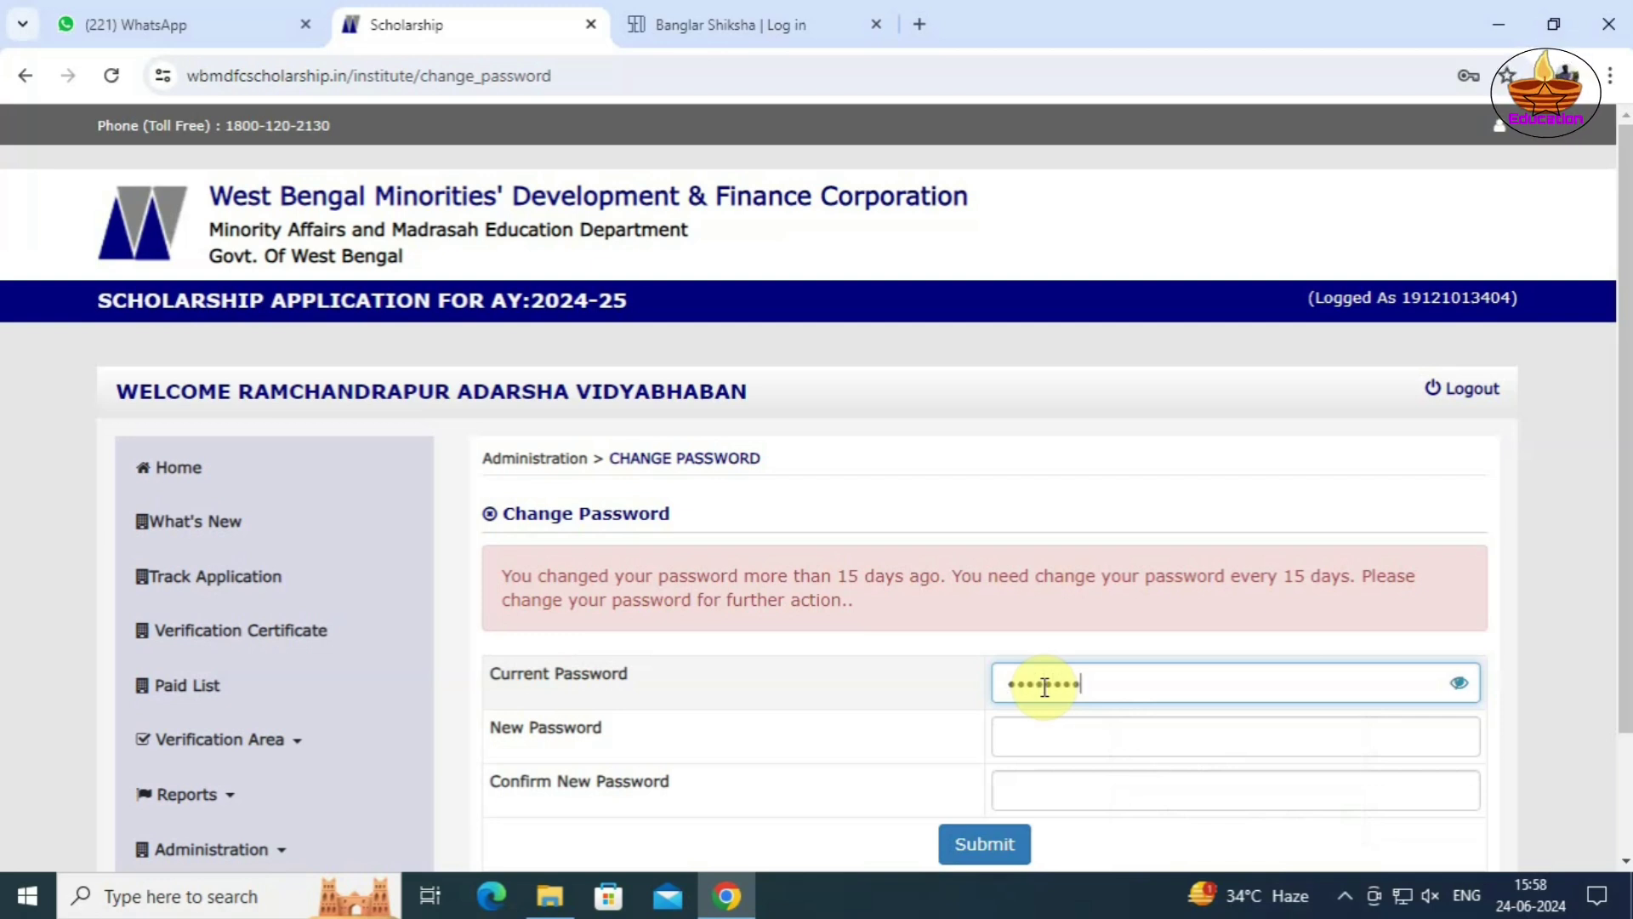
click(1019, 727)
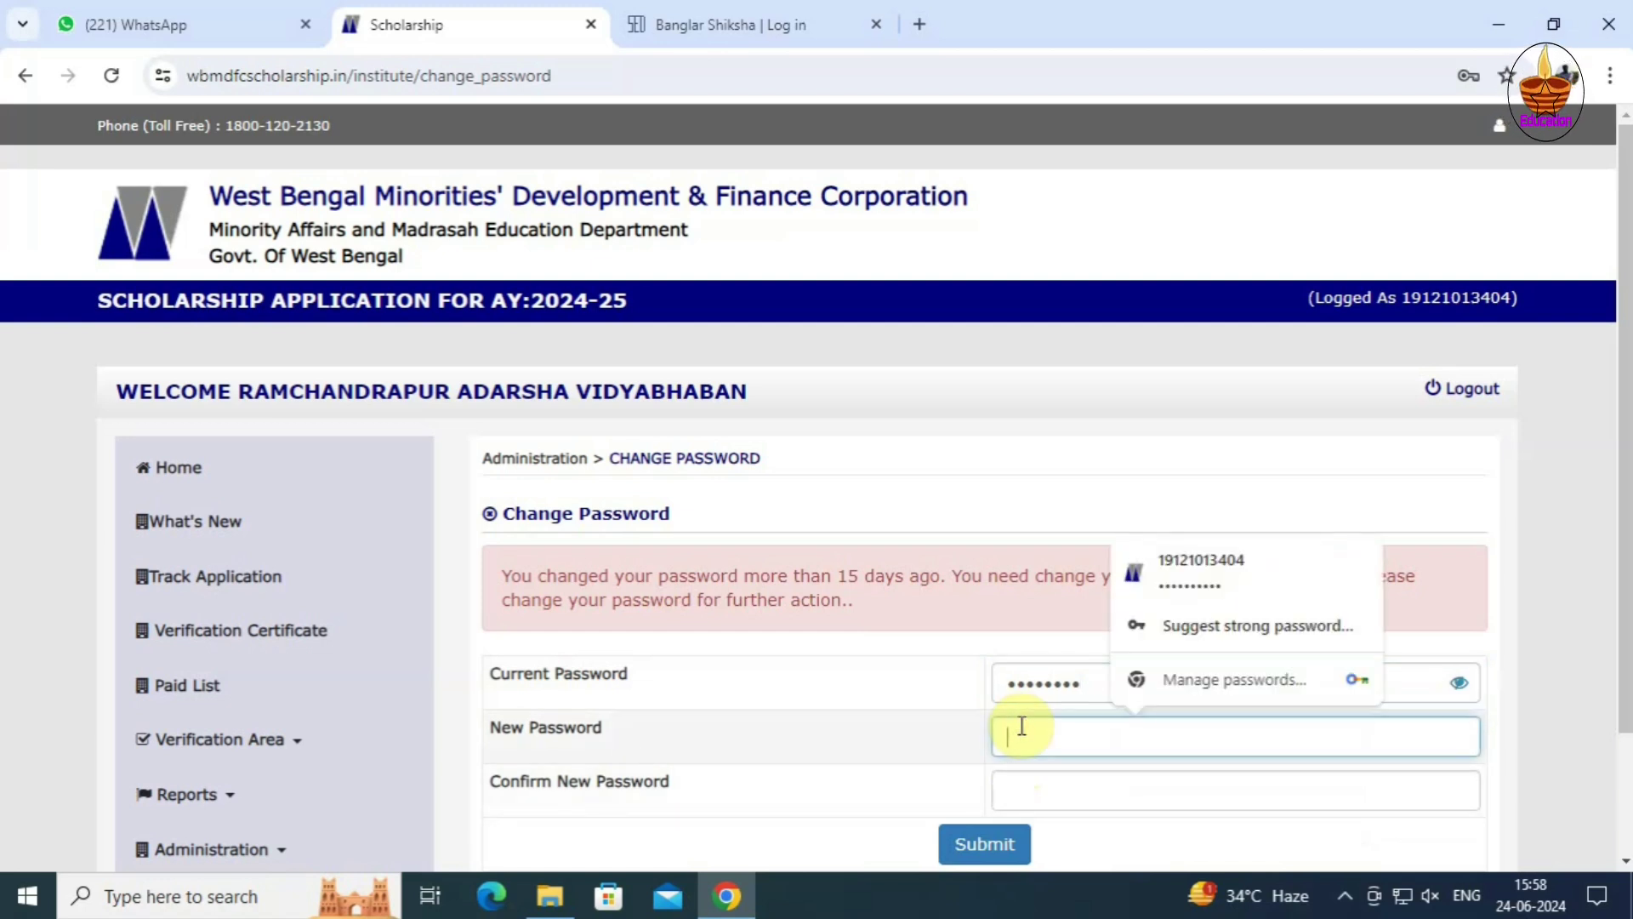
text(••••••••••)
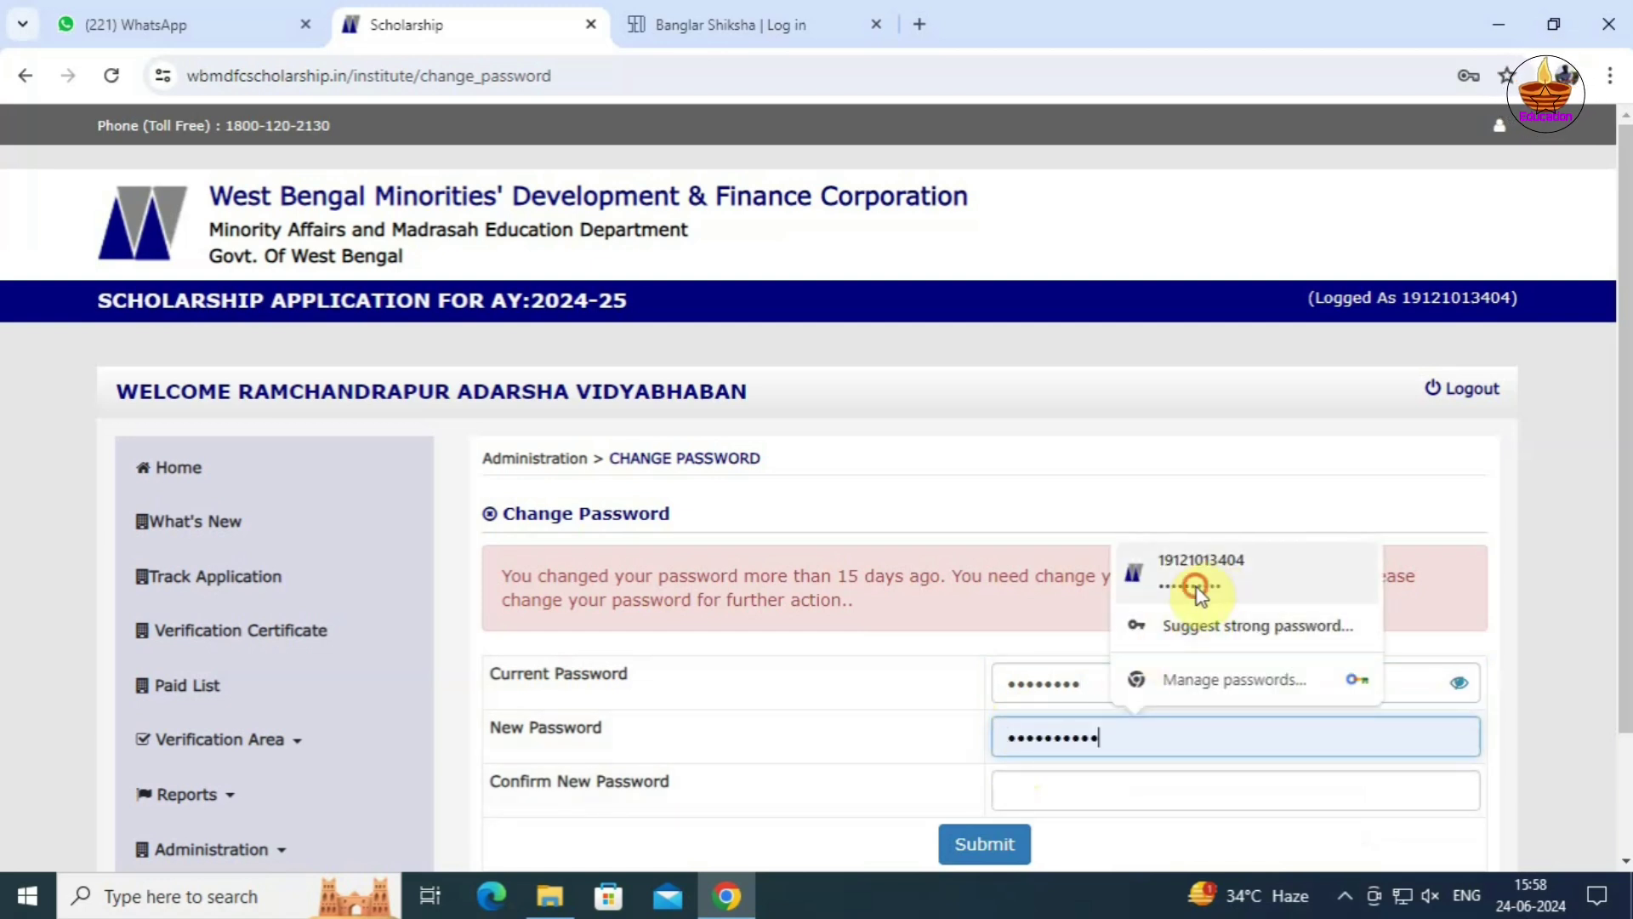
click(1003, 792)
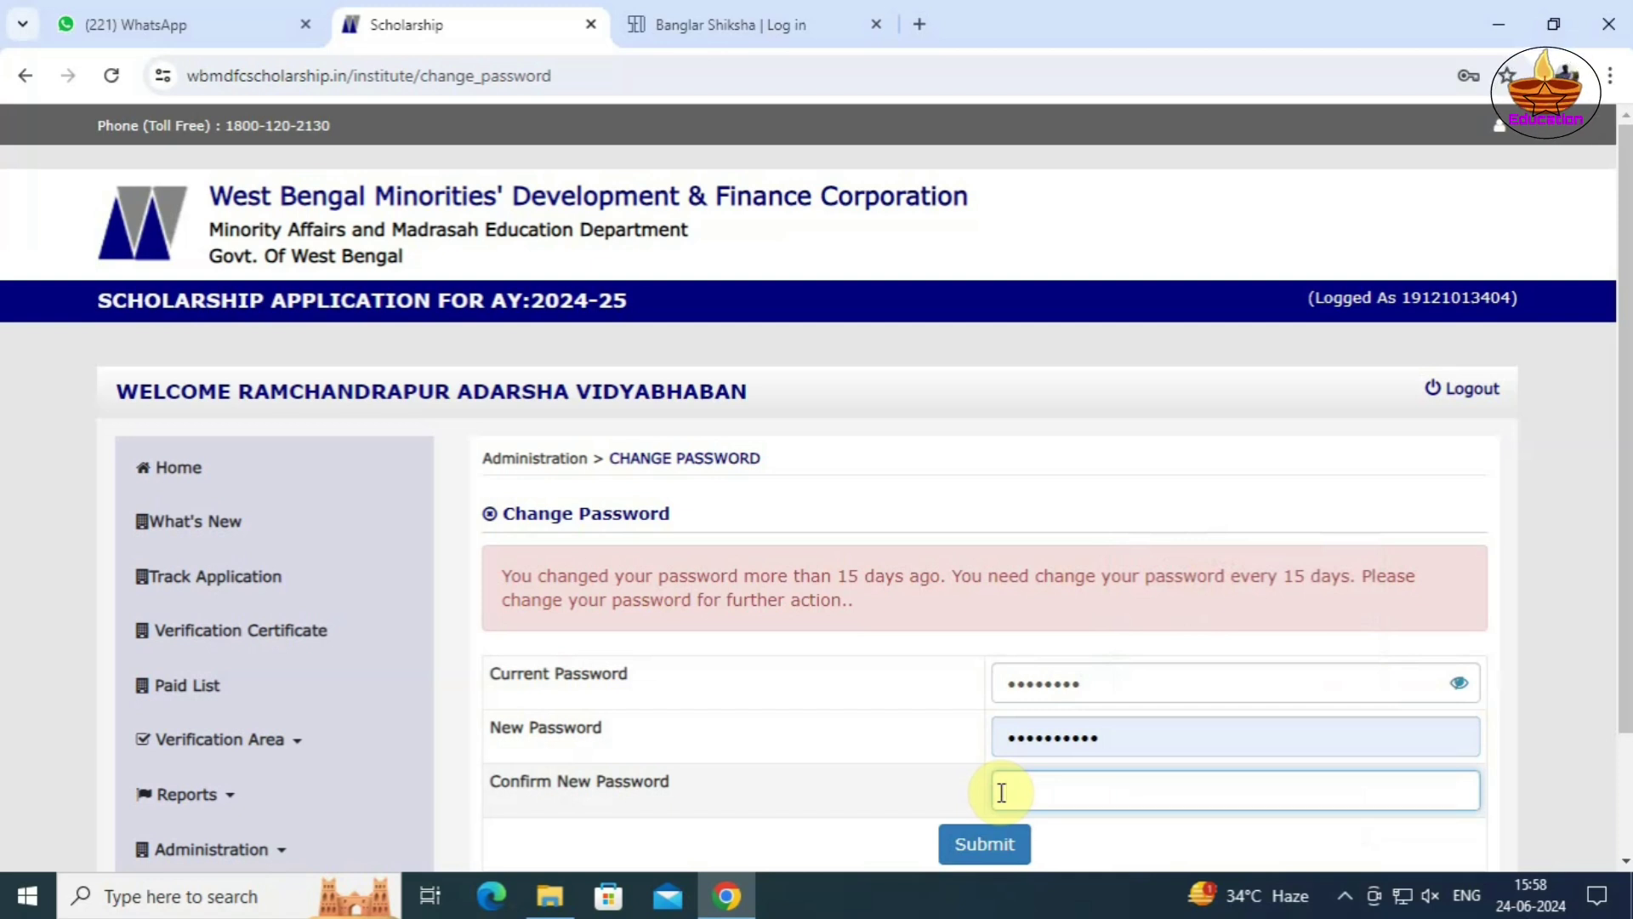
text(••)
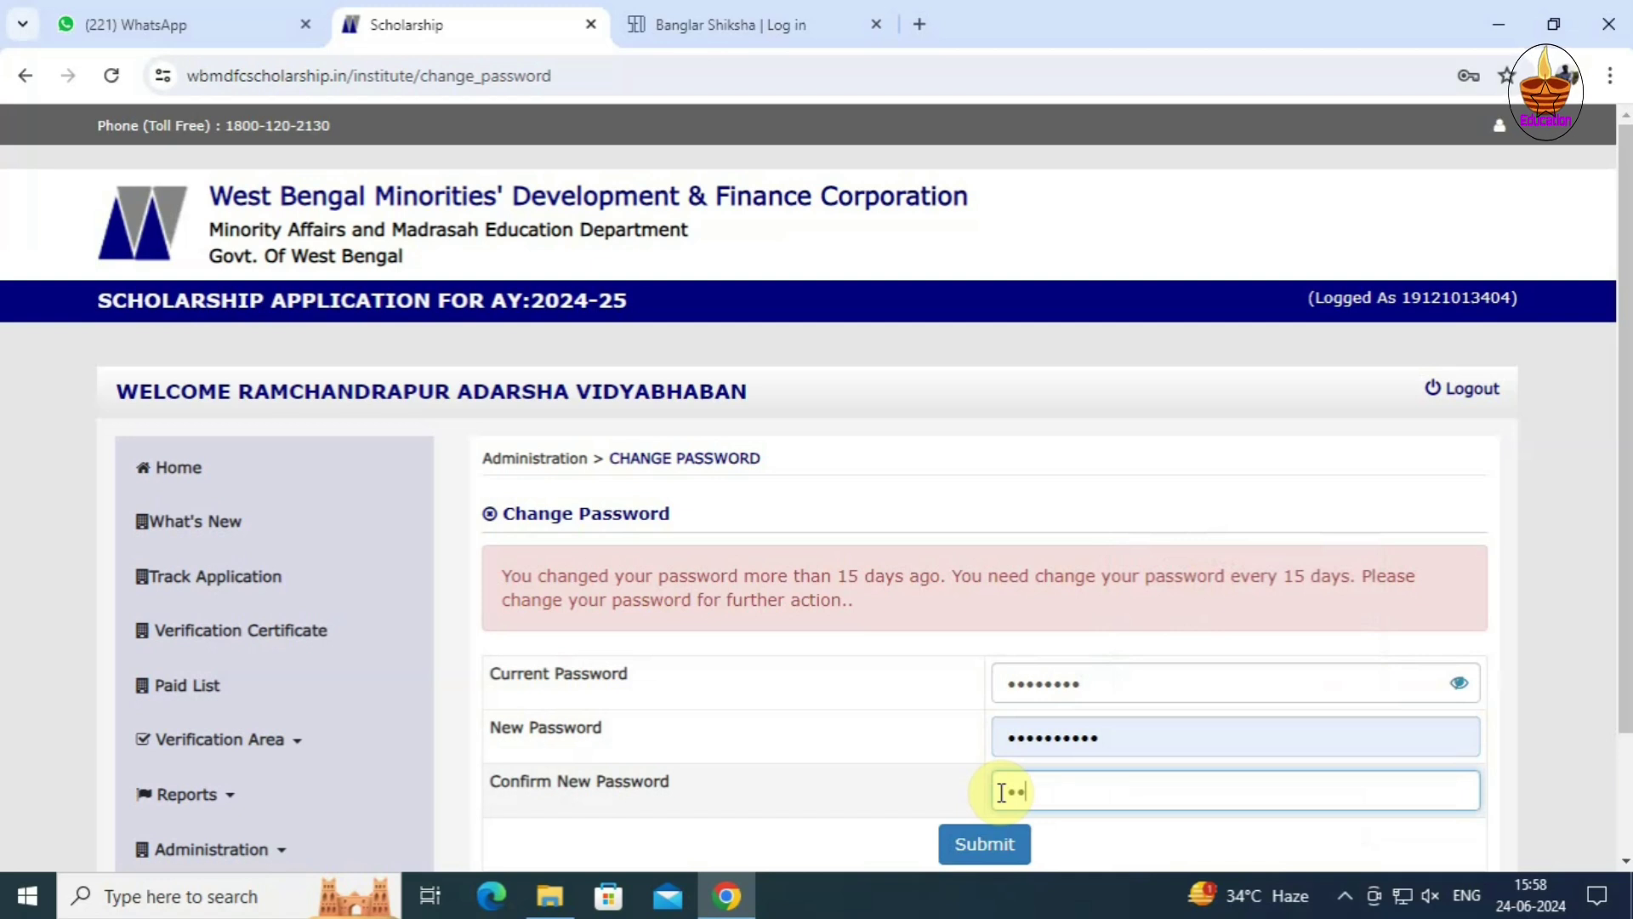
text(••)
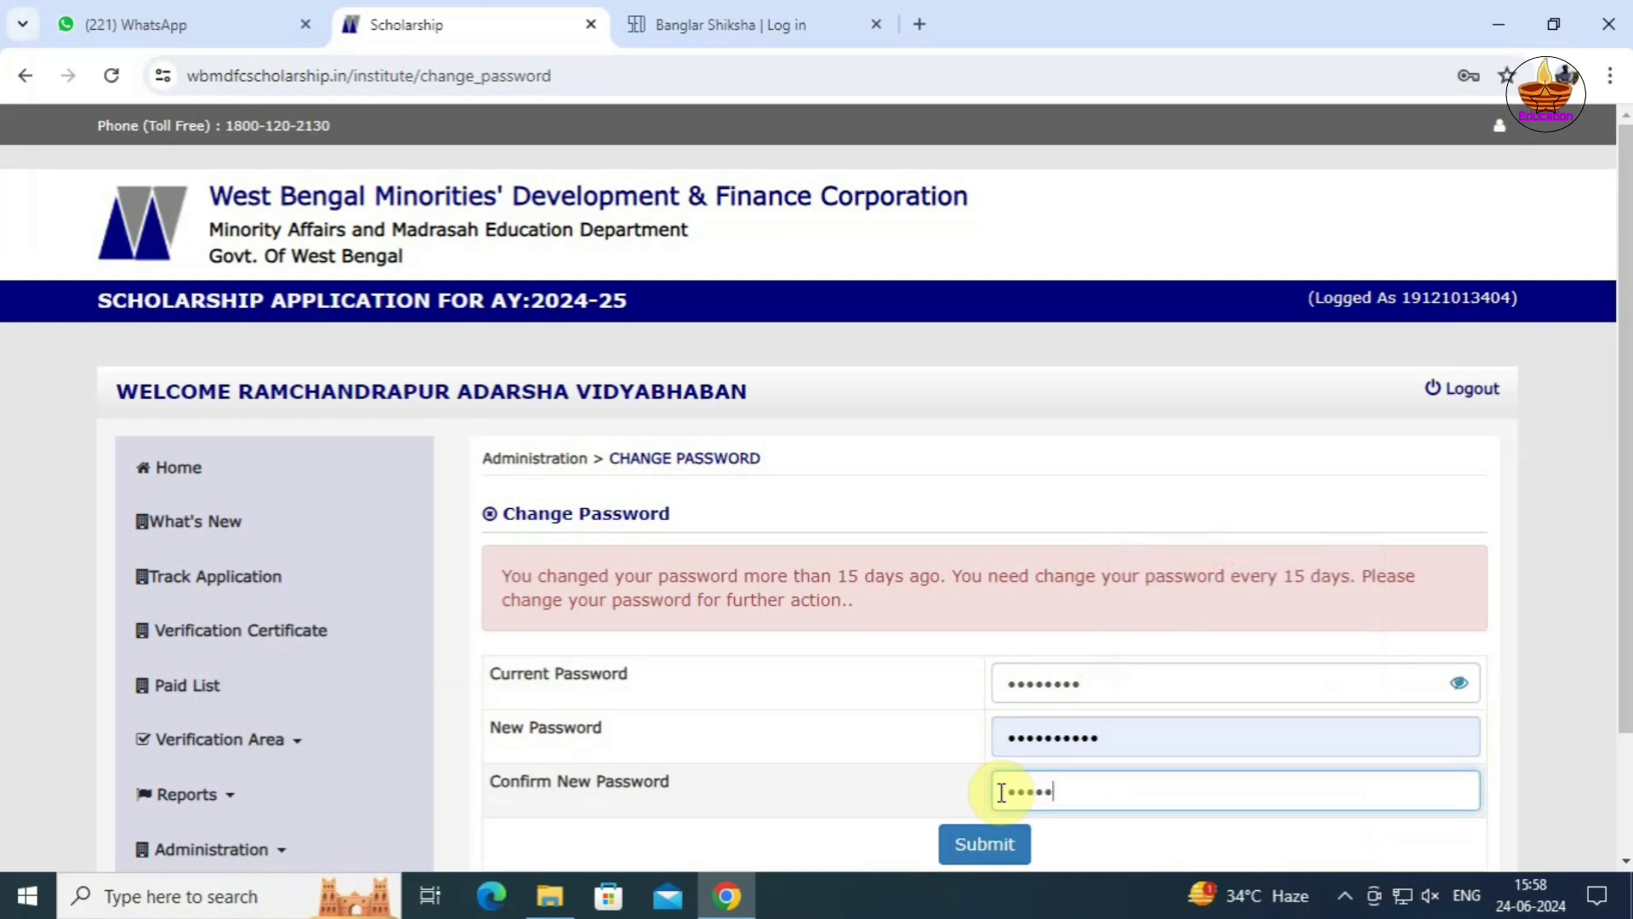
text(•••••)
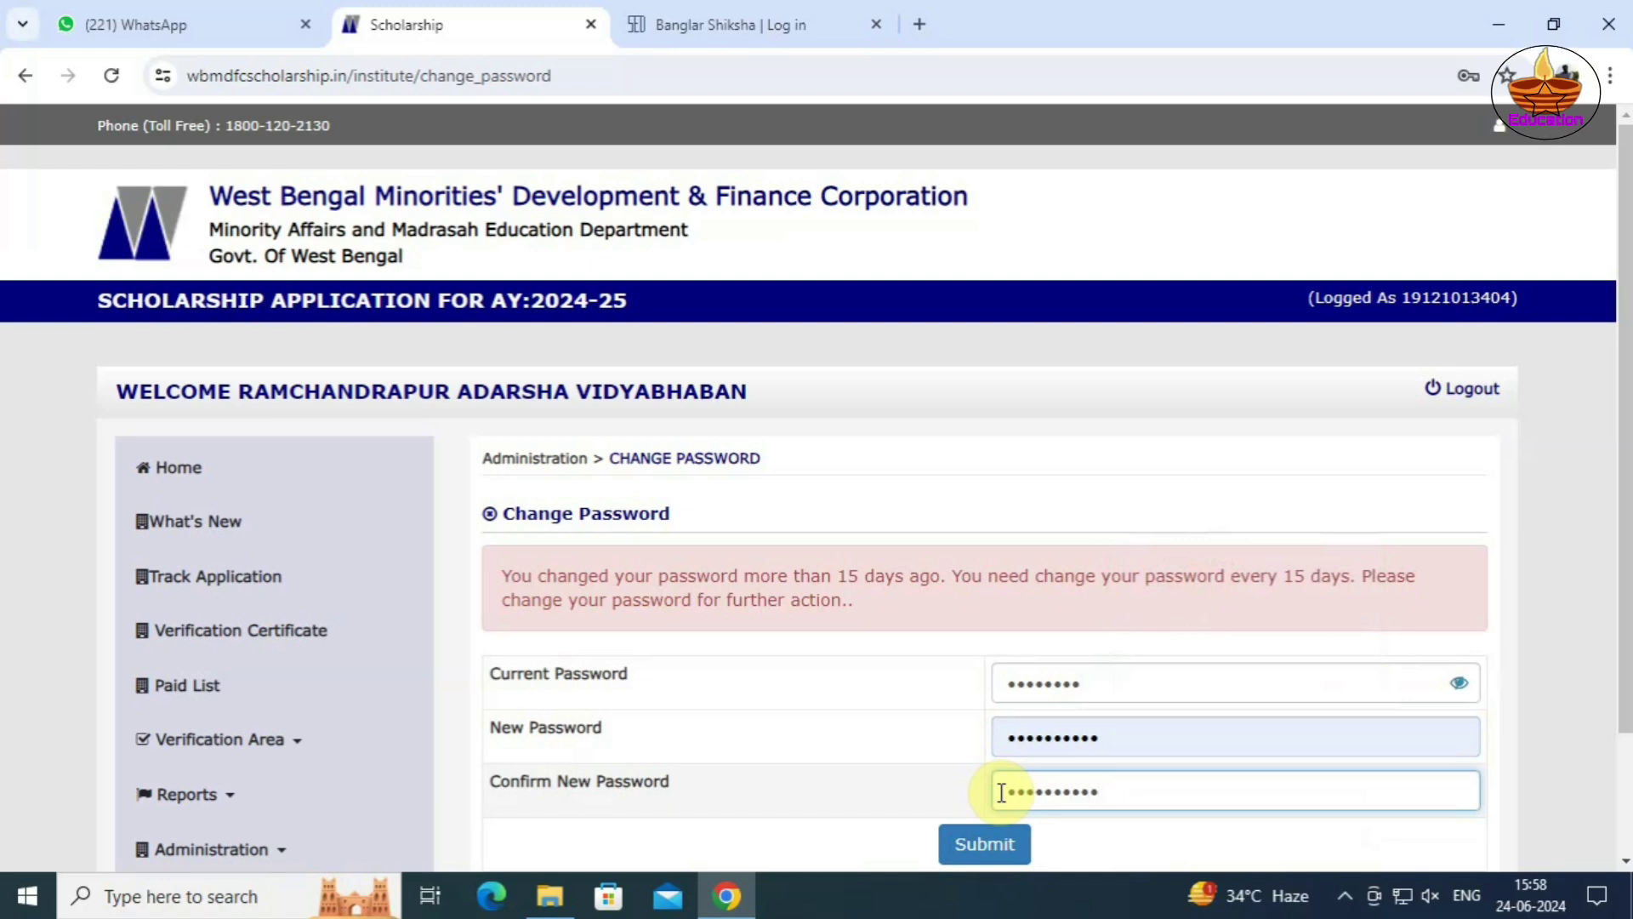
scroll(1001, 791, down, 2)
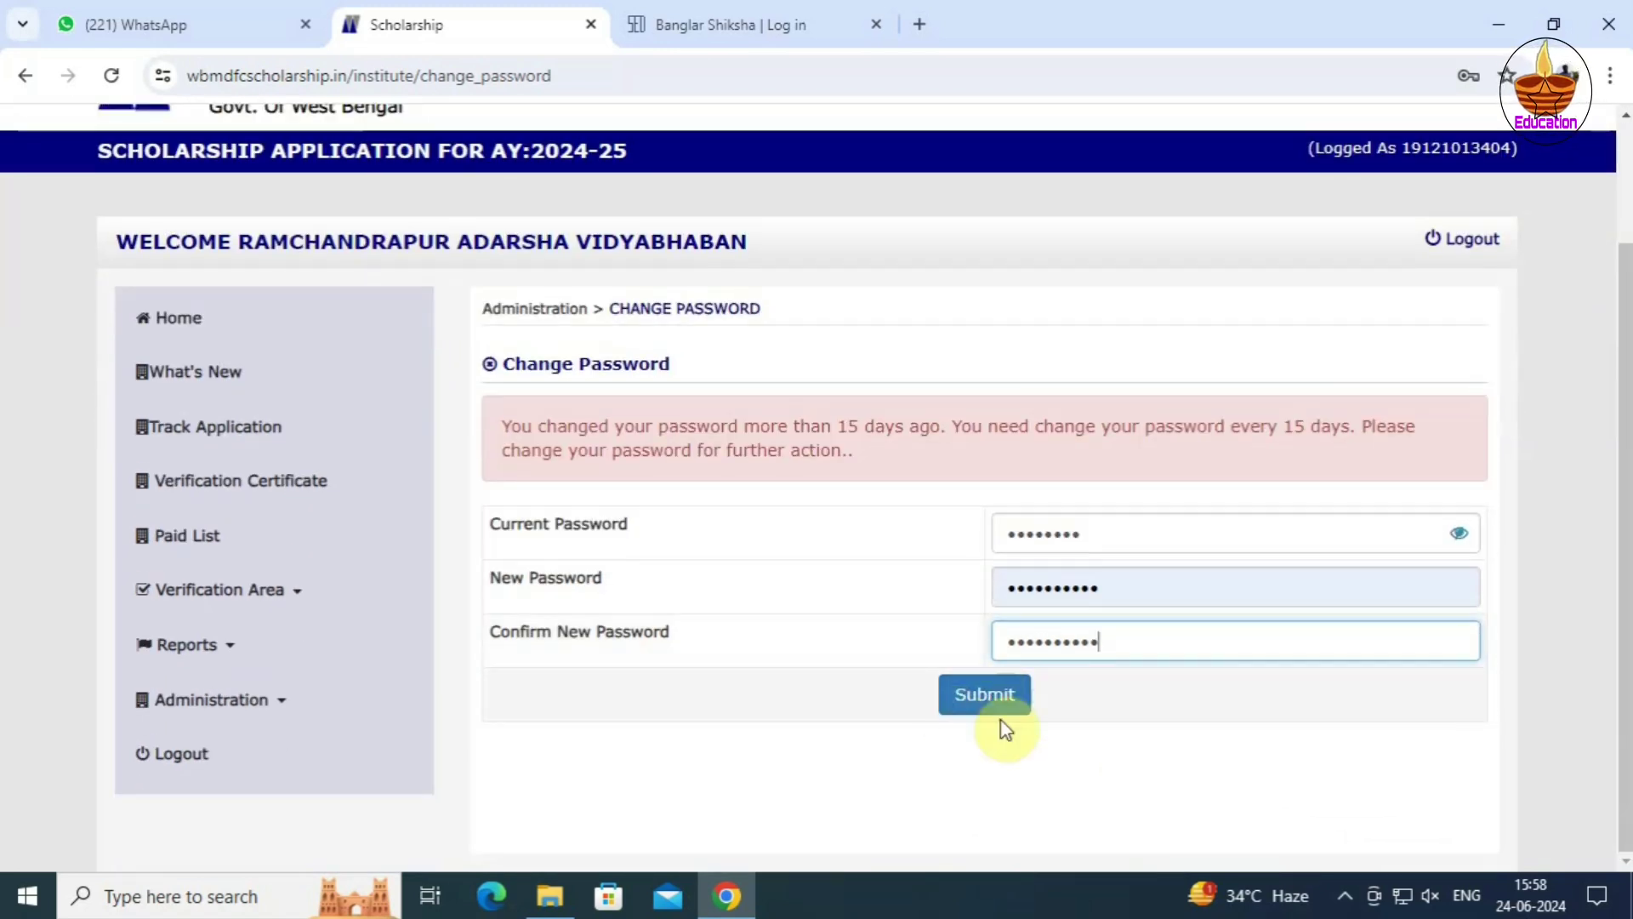
click(984, 694)
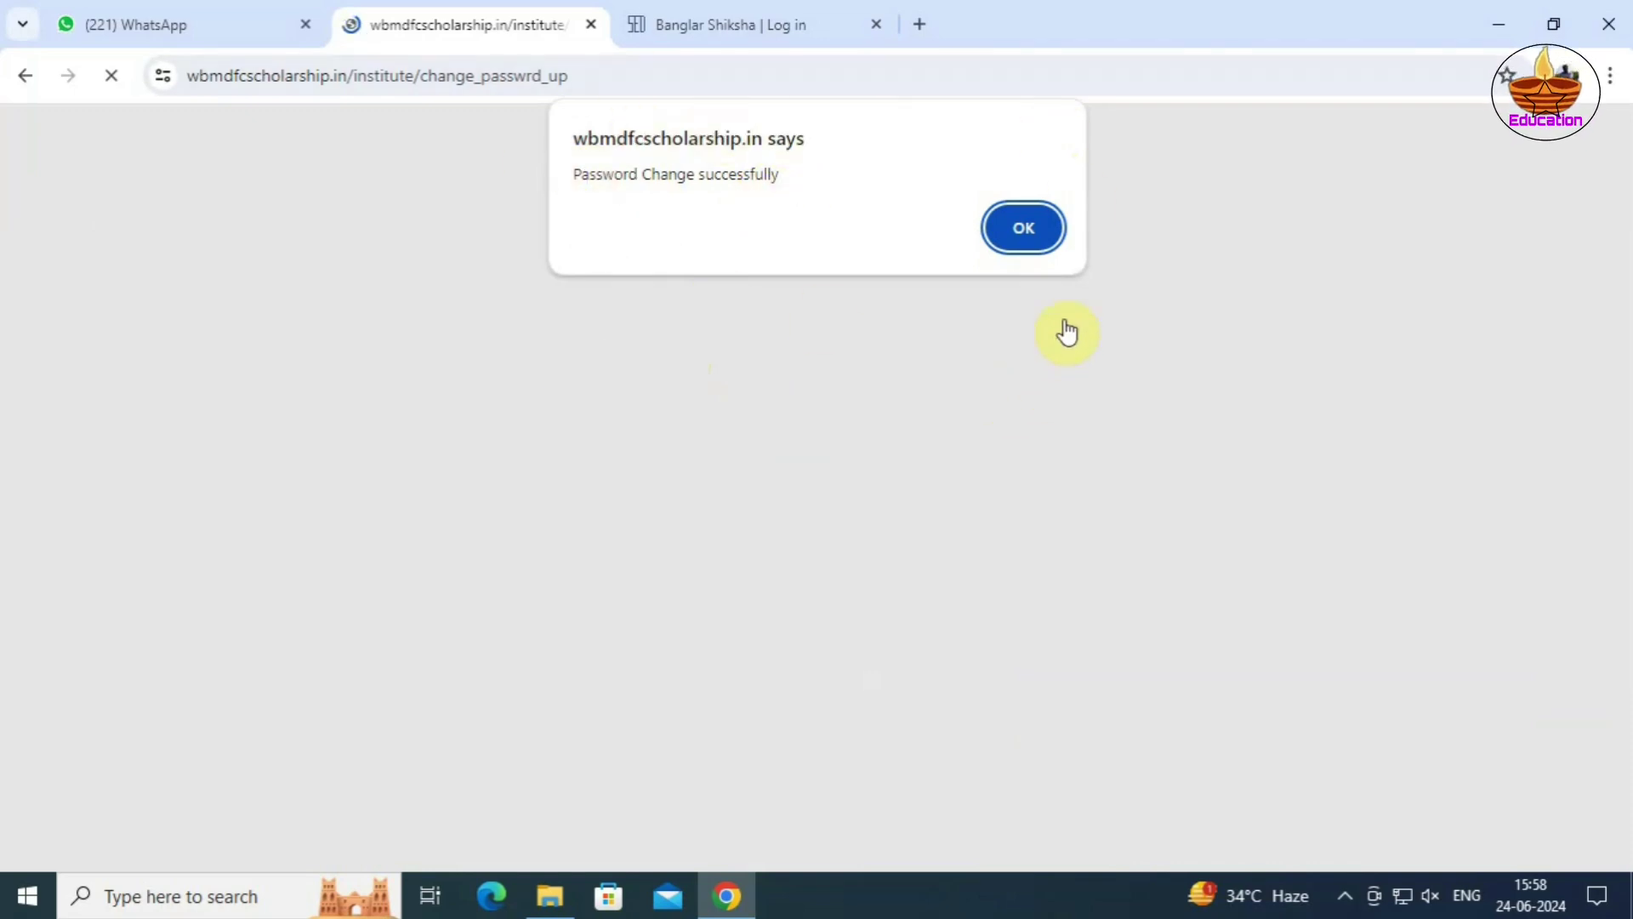
Acknowledge the password-change confirmation, dismiss the browser warning, and return to the portal home page
click(1024, 228)
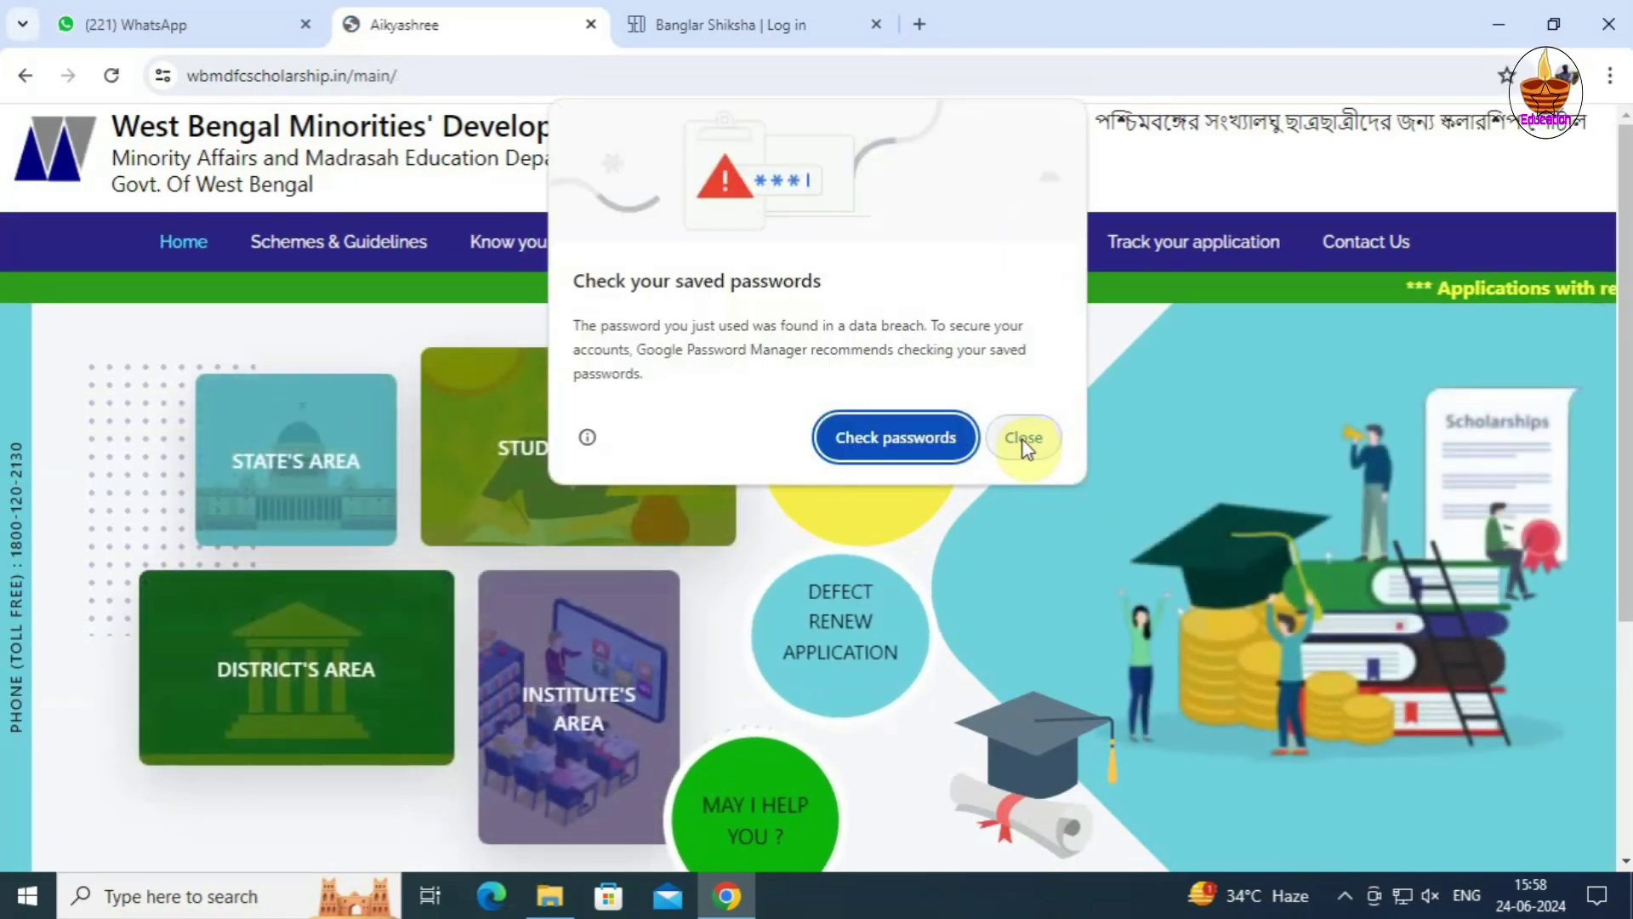
click(1023, 440)
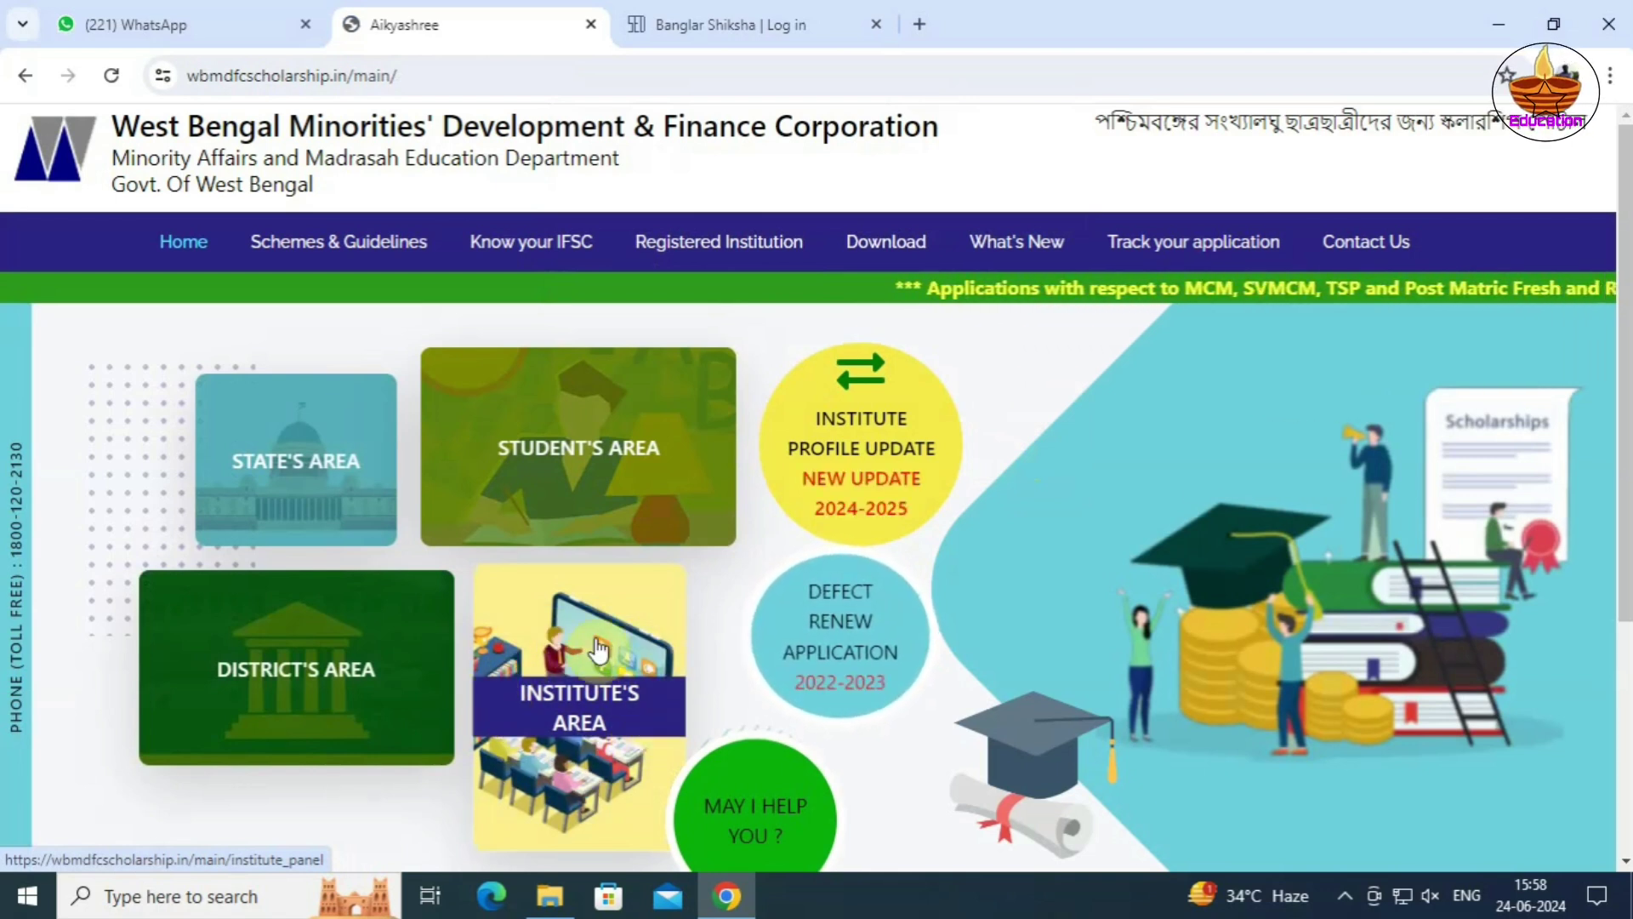
click(578, 719)
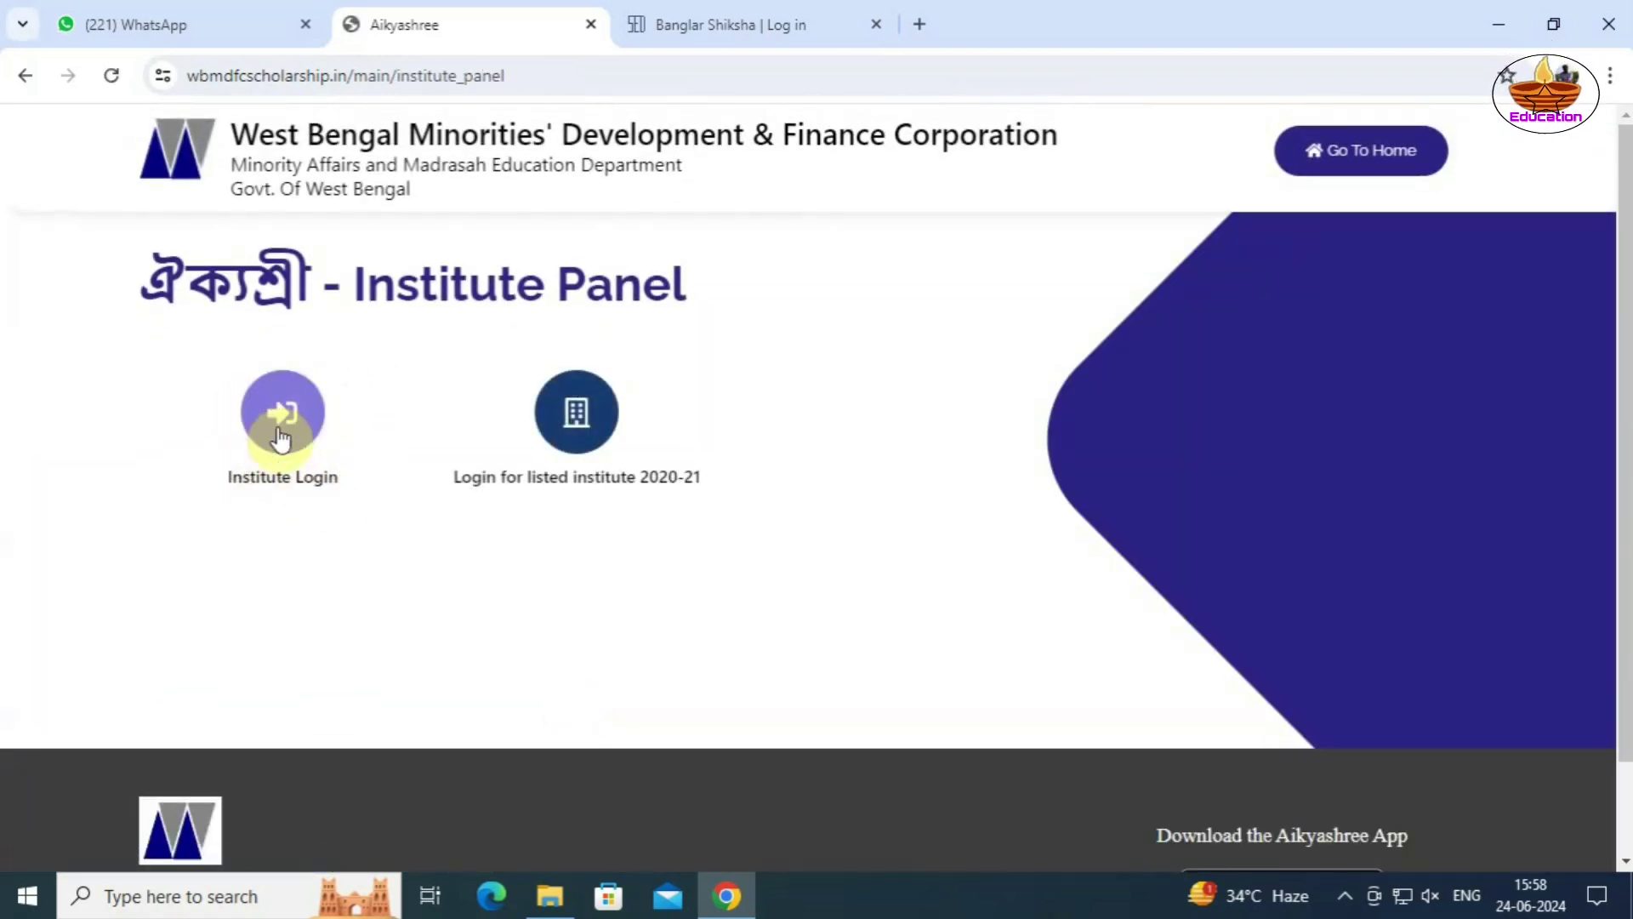
click(282, 426)
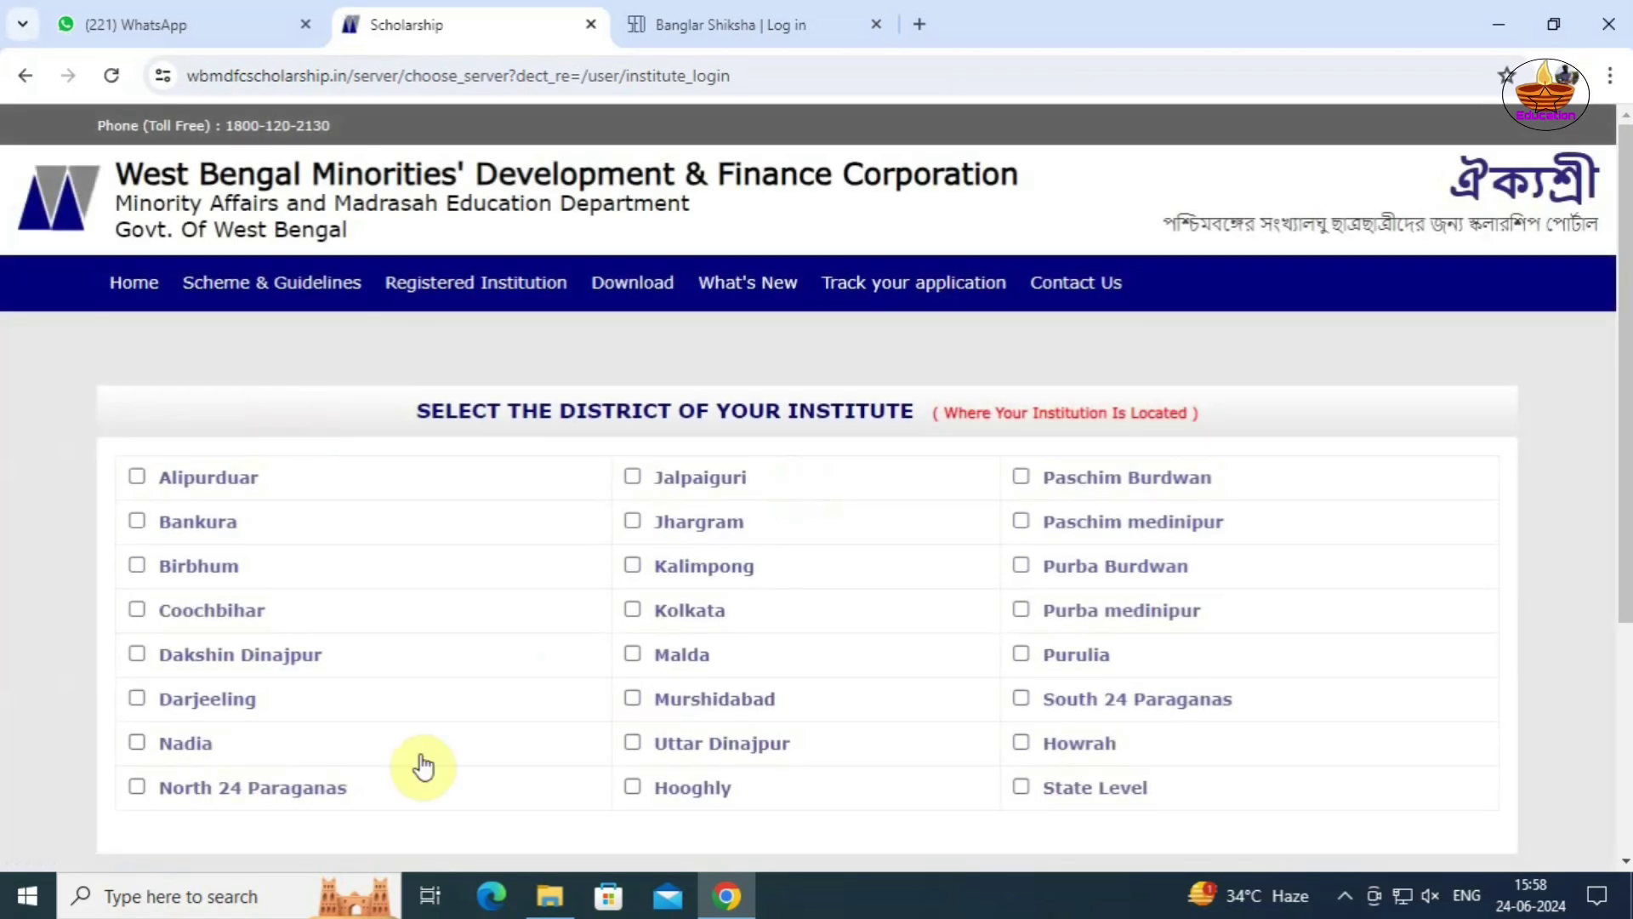
click(753, 799)
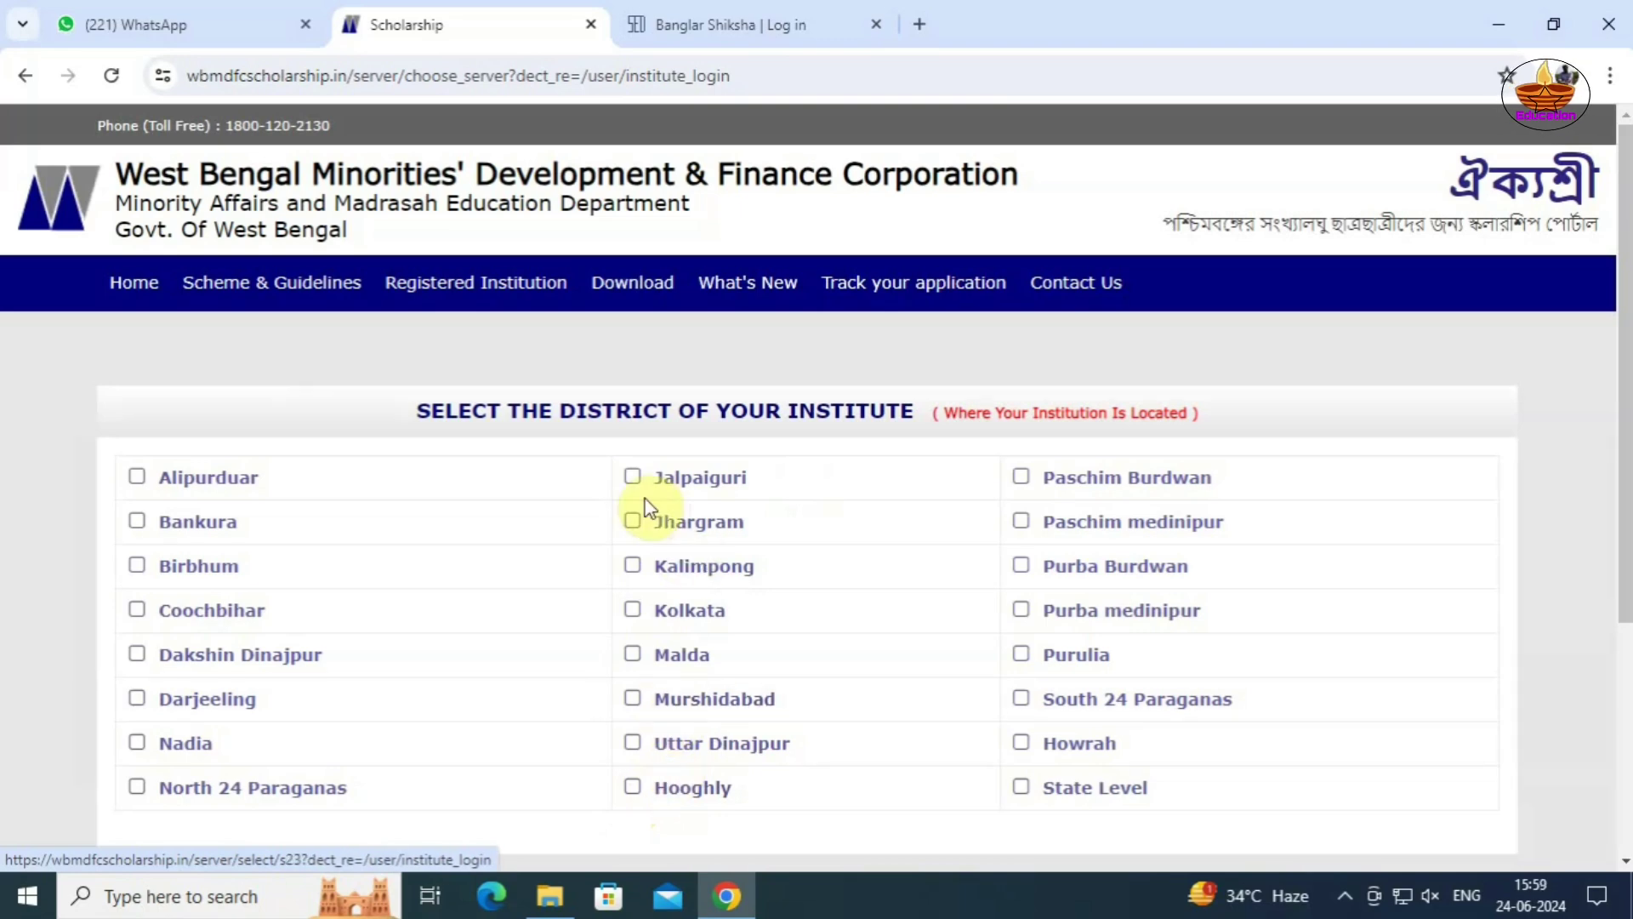
click(136, 279)
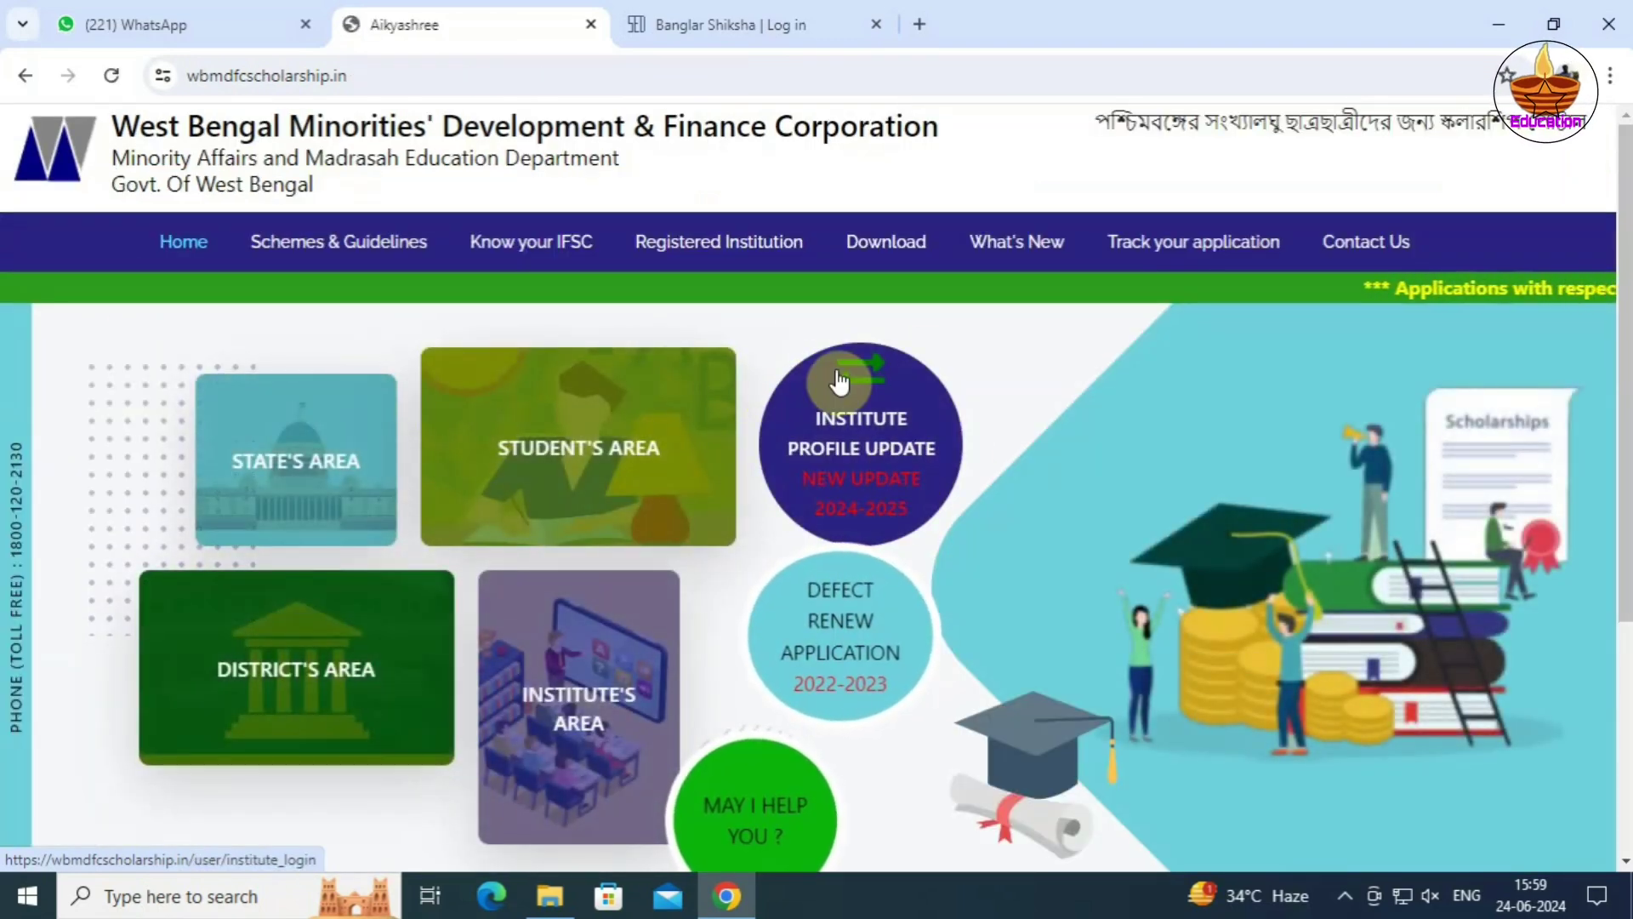
Open the 2024-25 Institute Profile Update, confirm Hooghly district, enter the captcha, and log in
click(858, 466)
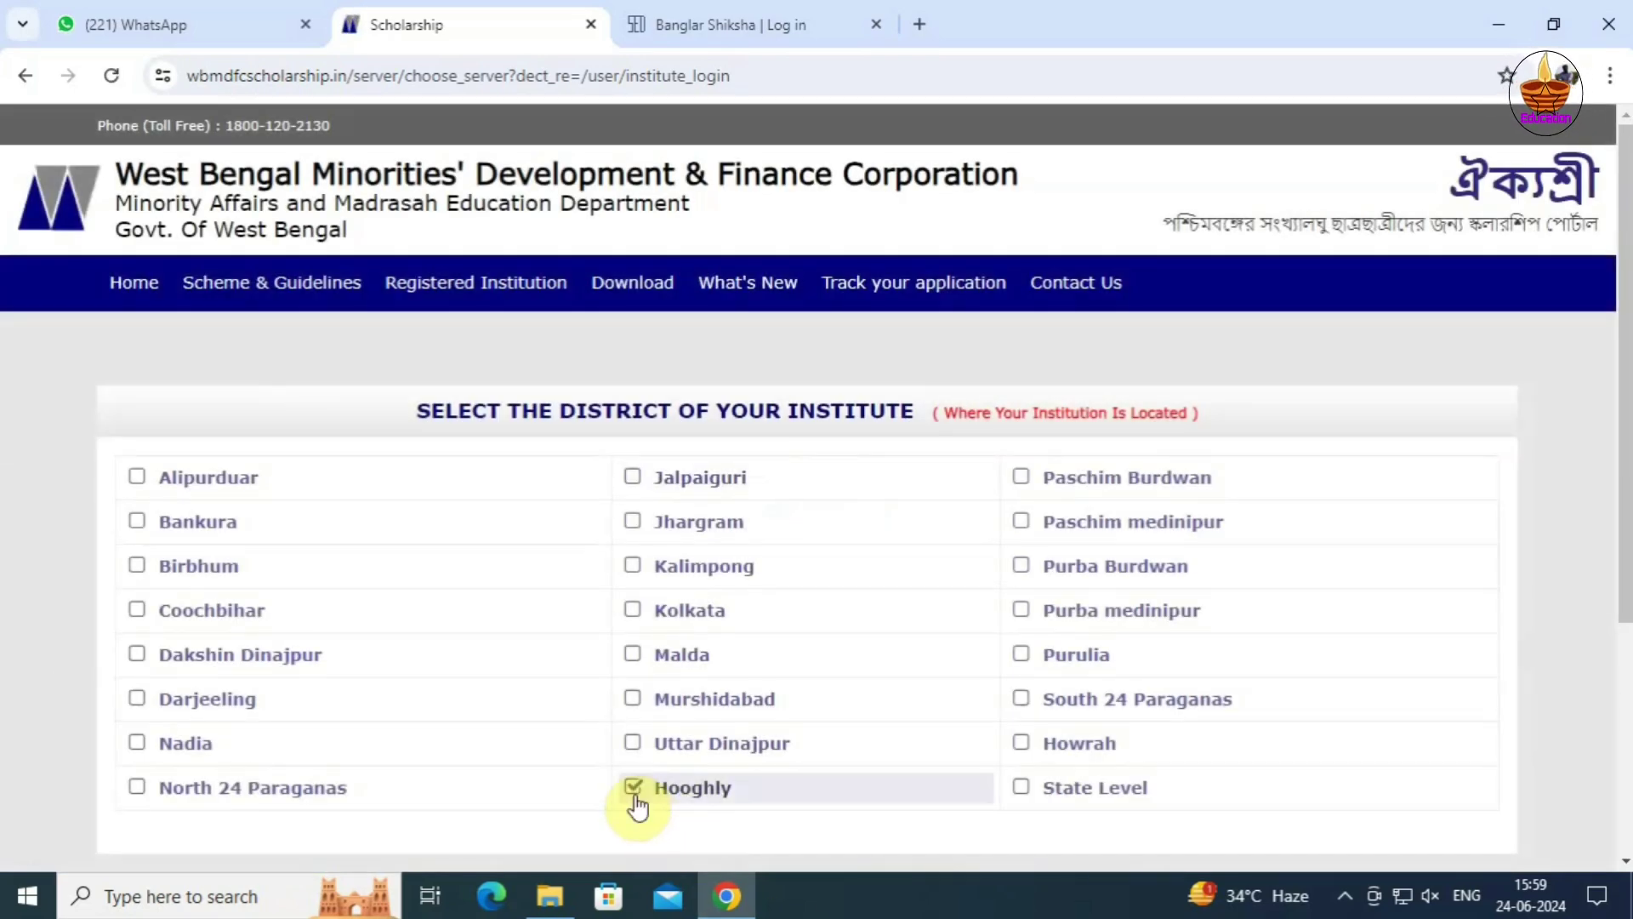
click(635, 789)
click(933, 228)
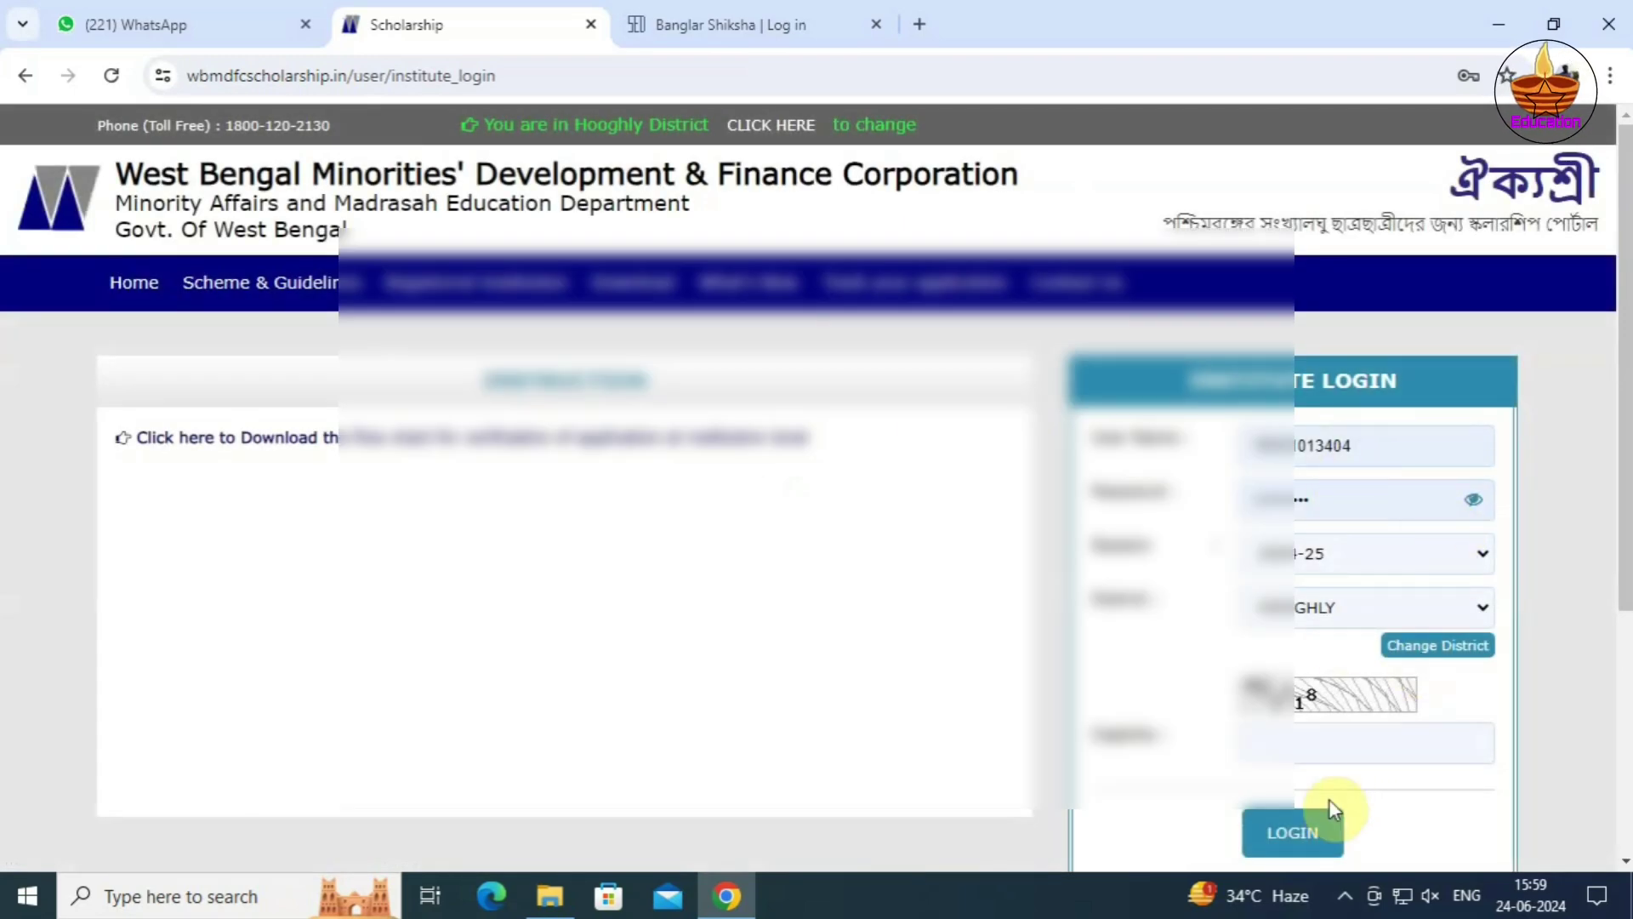
click(1262, 750)
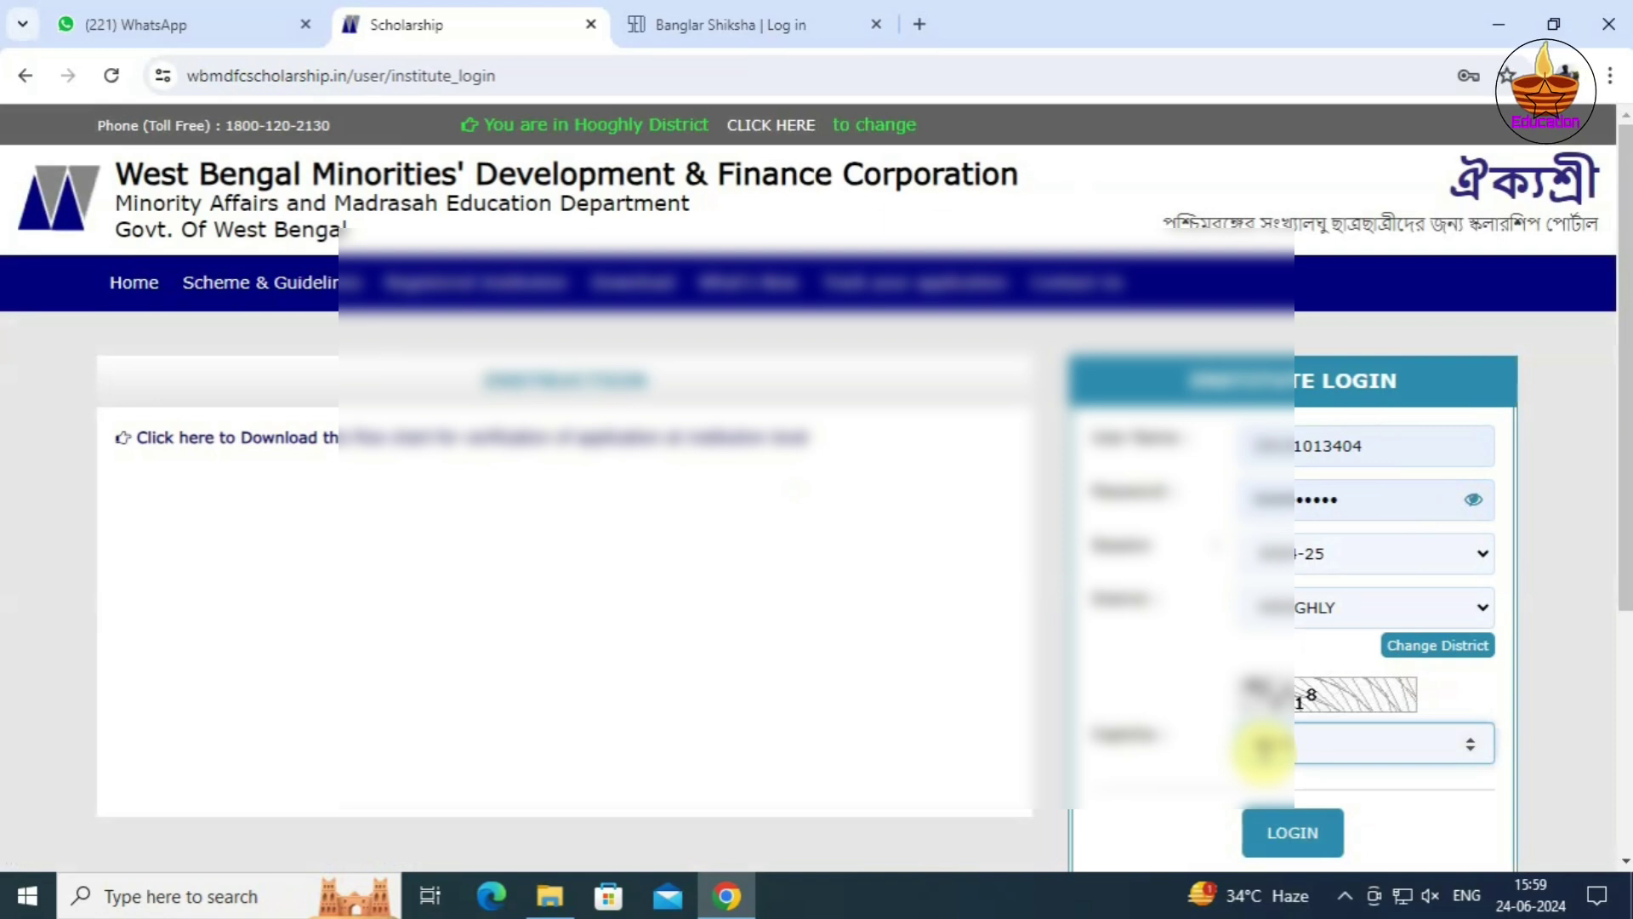
text(8)
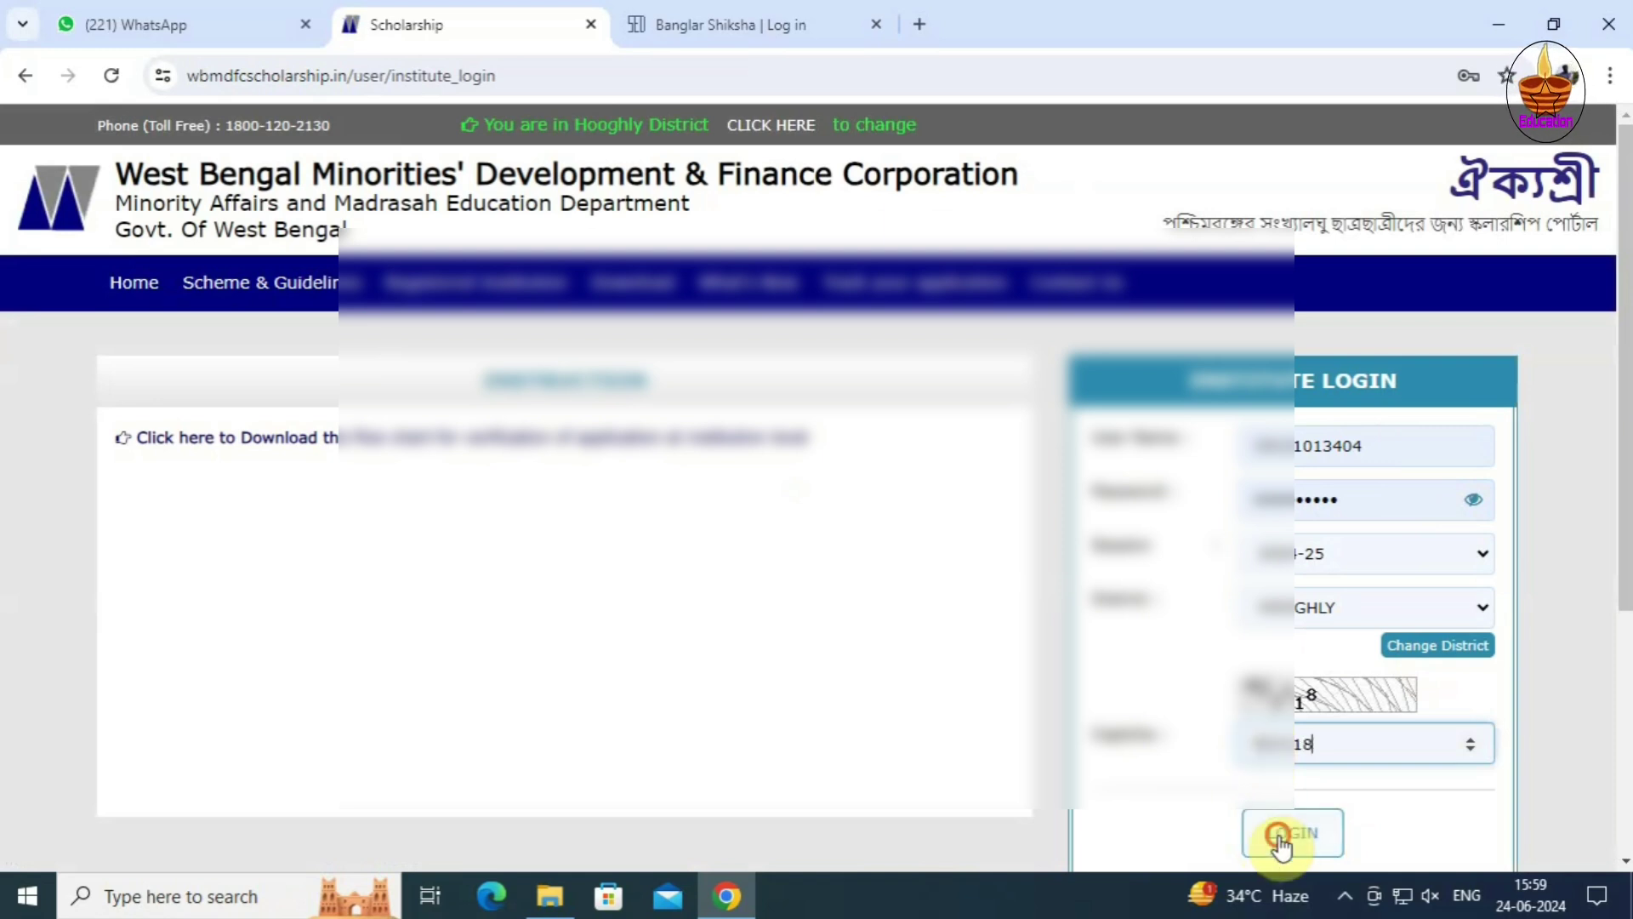
click(1282, 838)
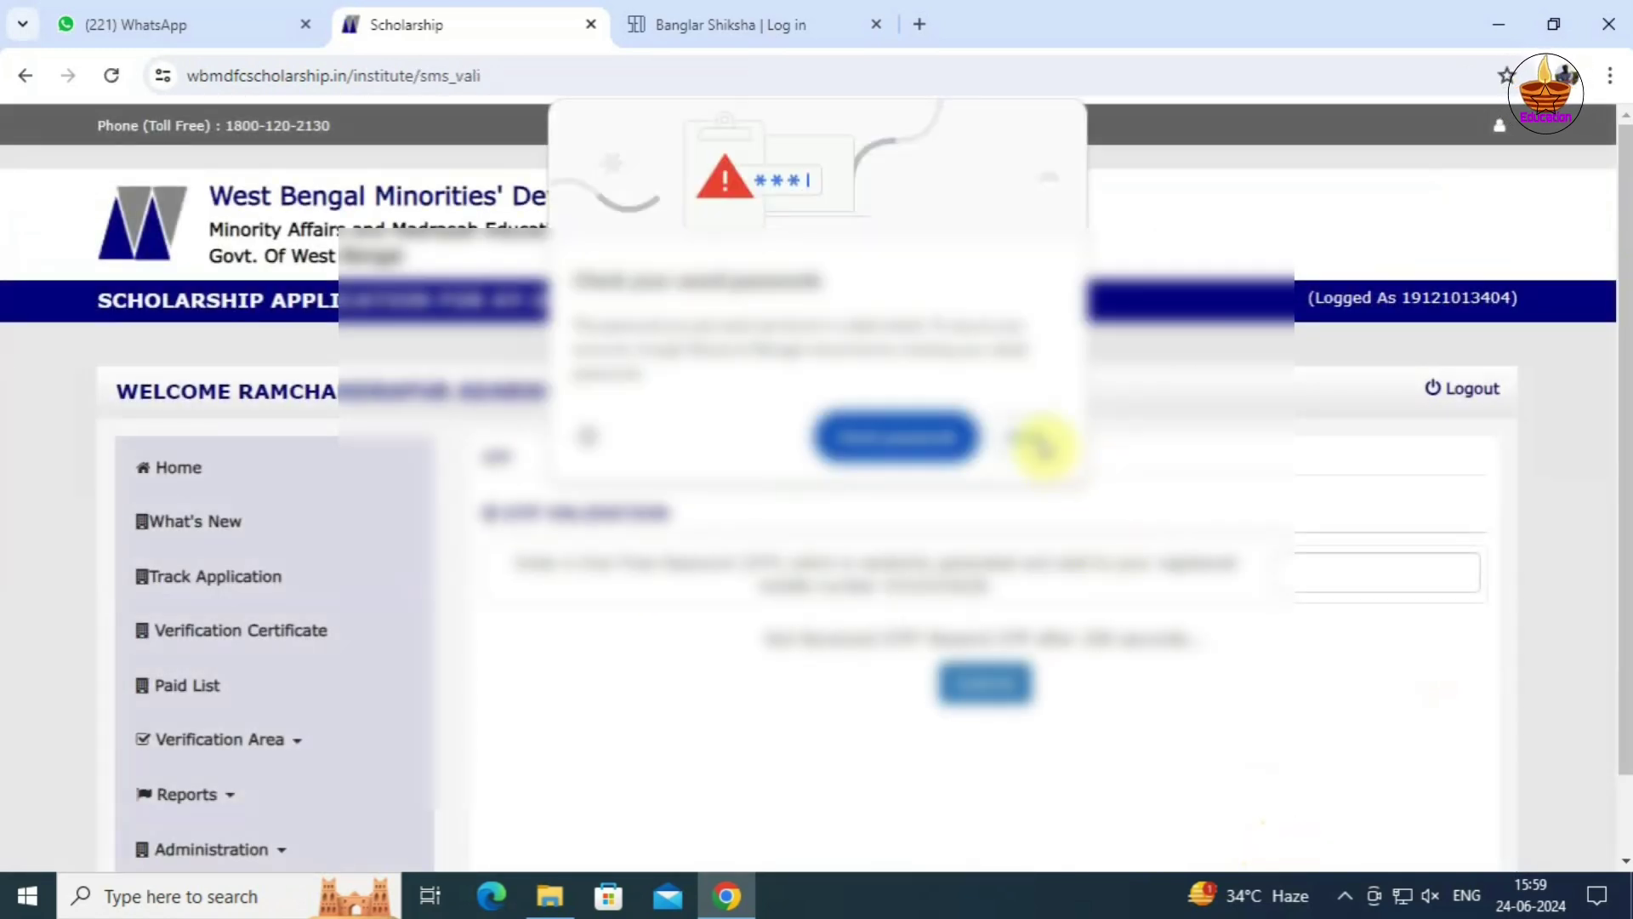
Dismiss the browser password warning, then enter and submit the one-time password
click(1039, 439)
click(1310, 583)
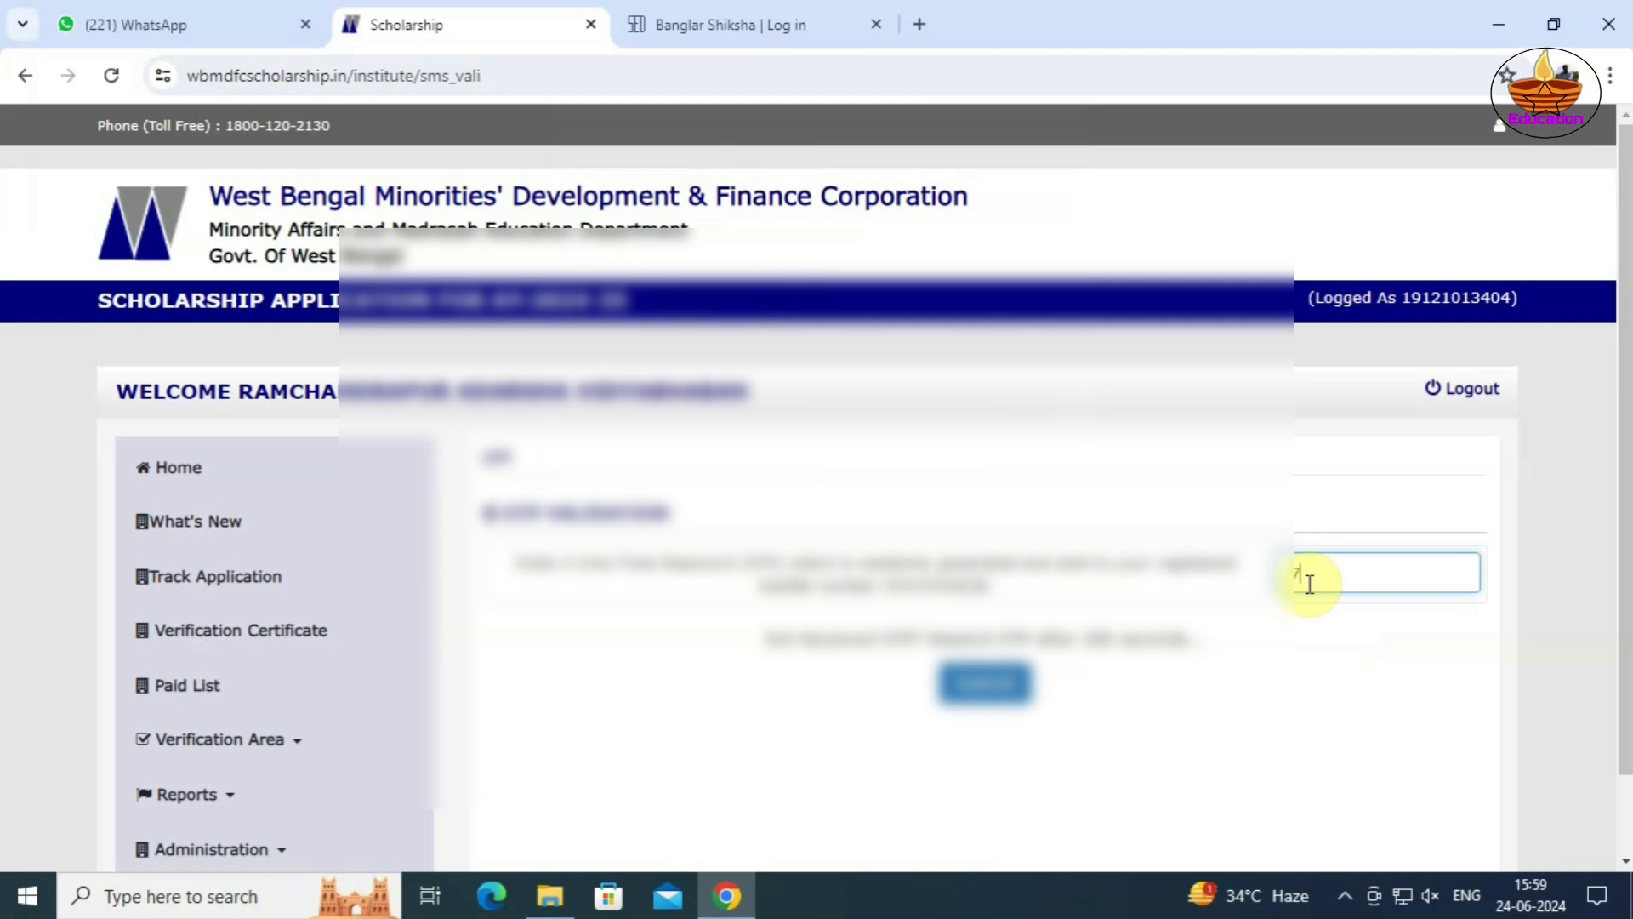
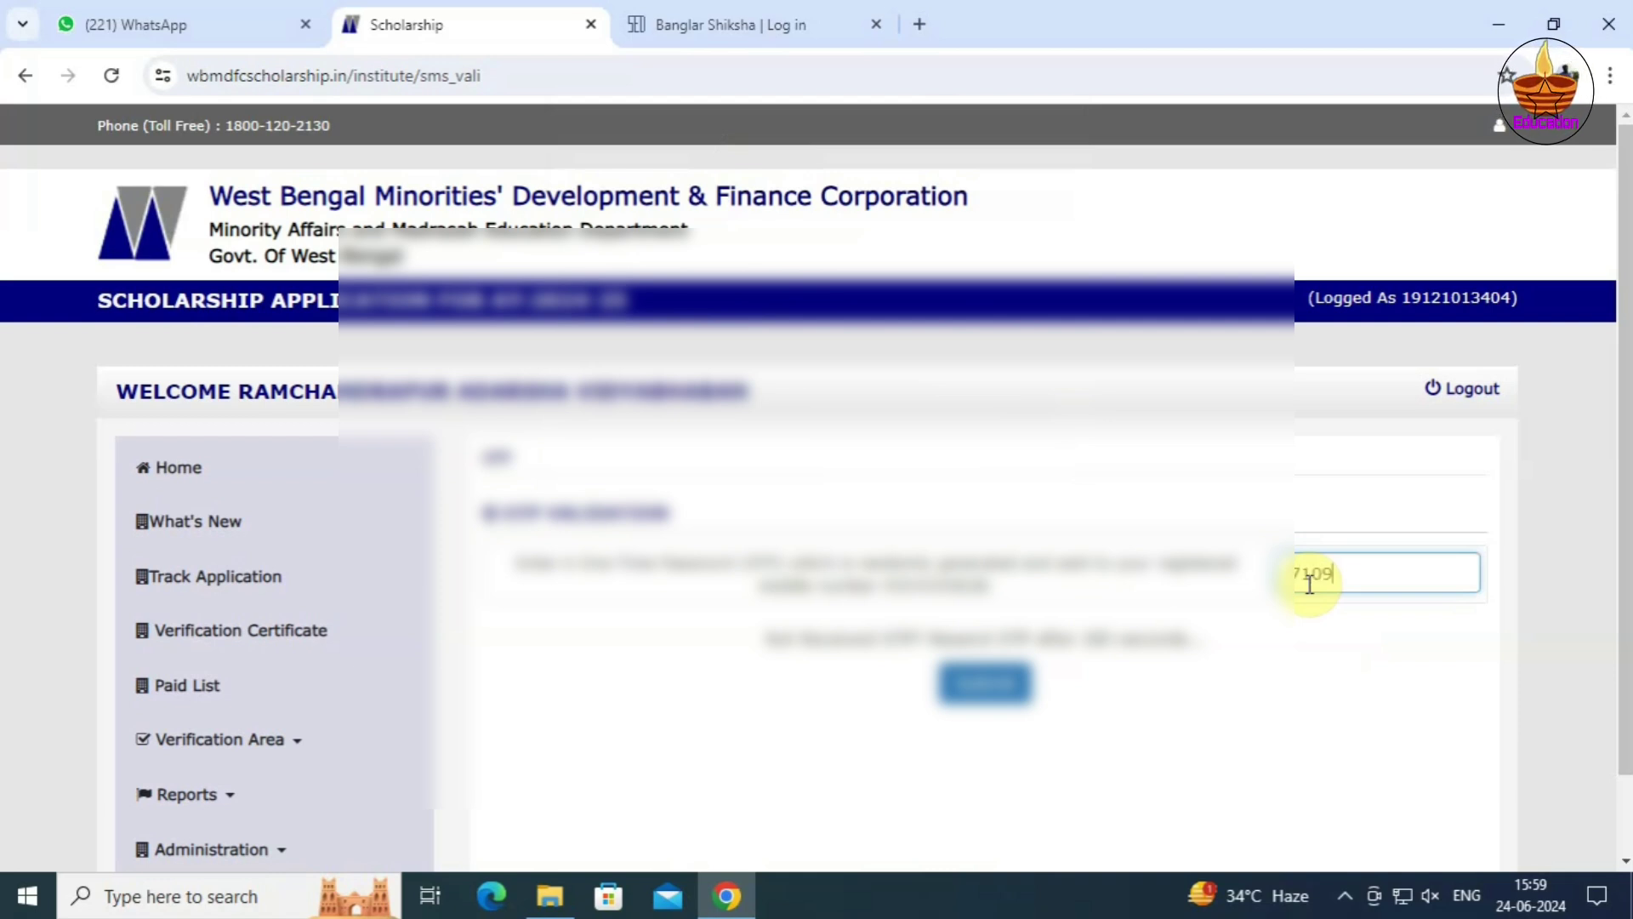
click(986, 687)
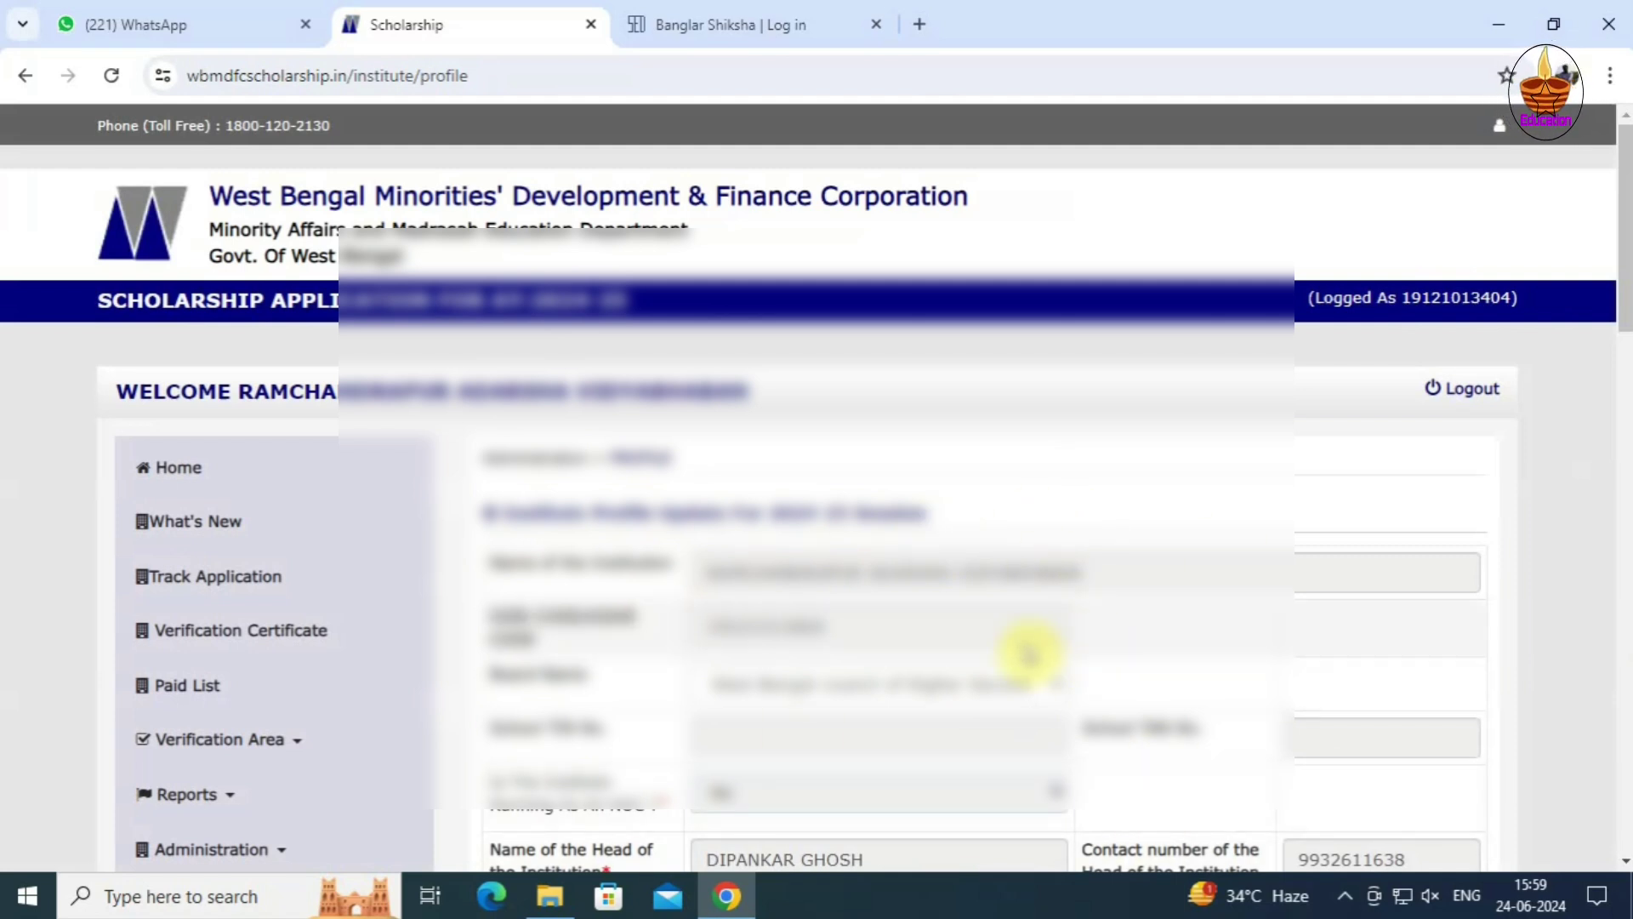
scroll(1054, 557, down, 1)
scroll(1052, 554, down, 3)
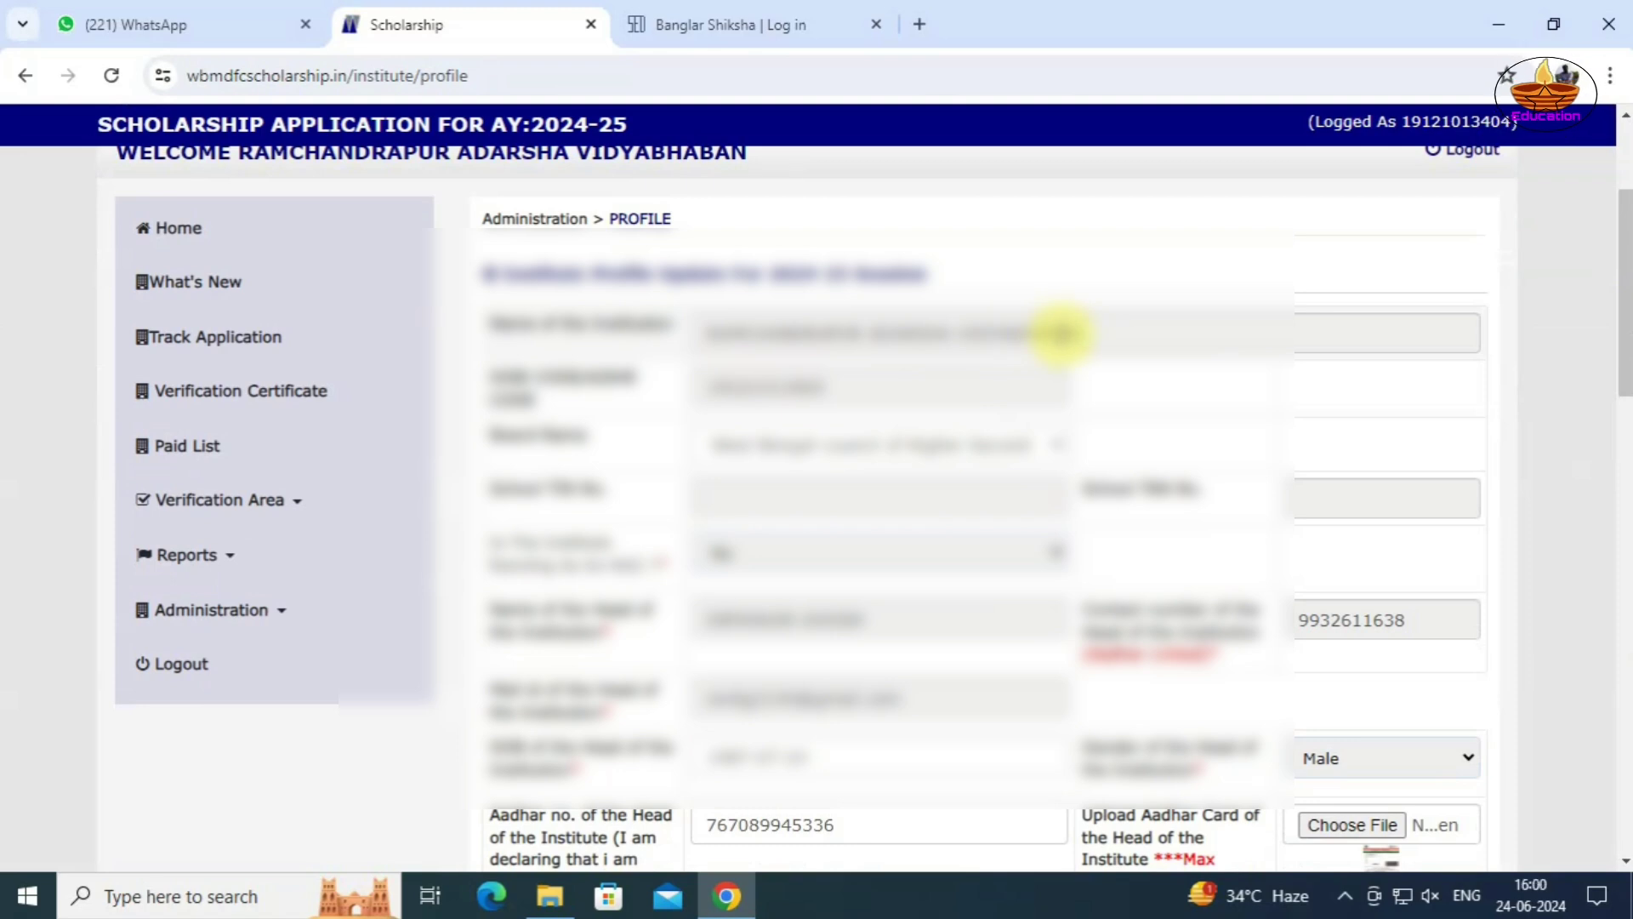
scroll(864, 387, down, 2)
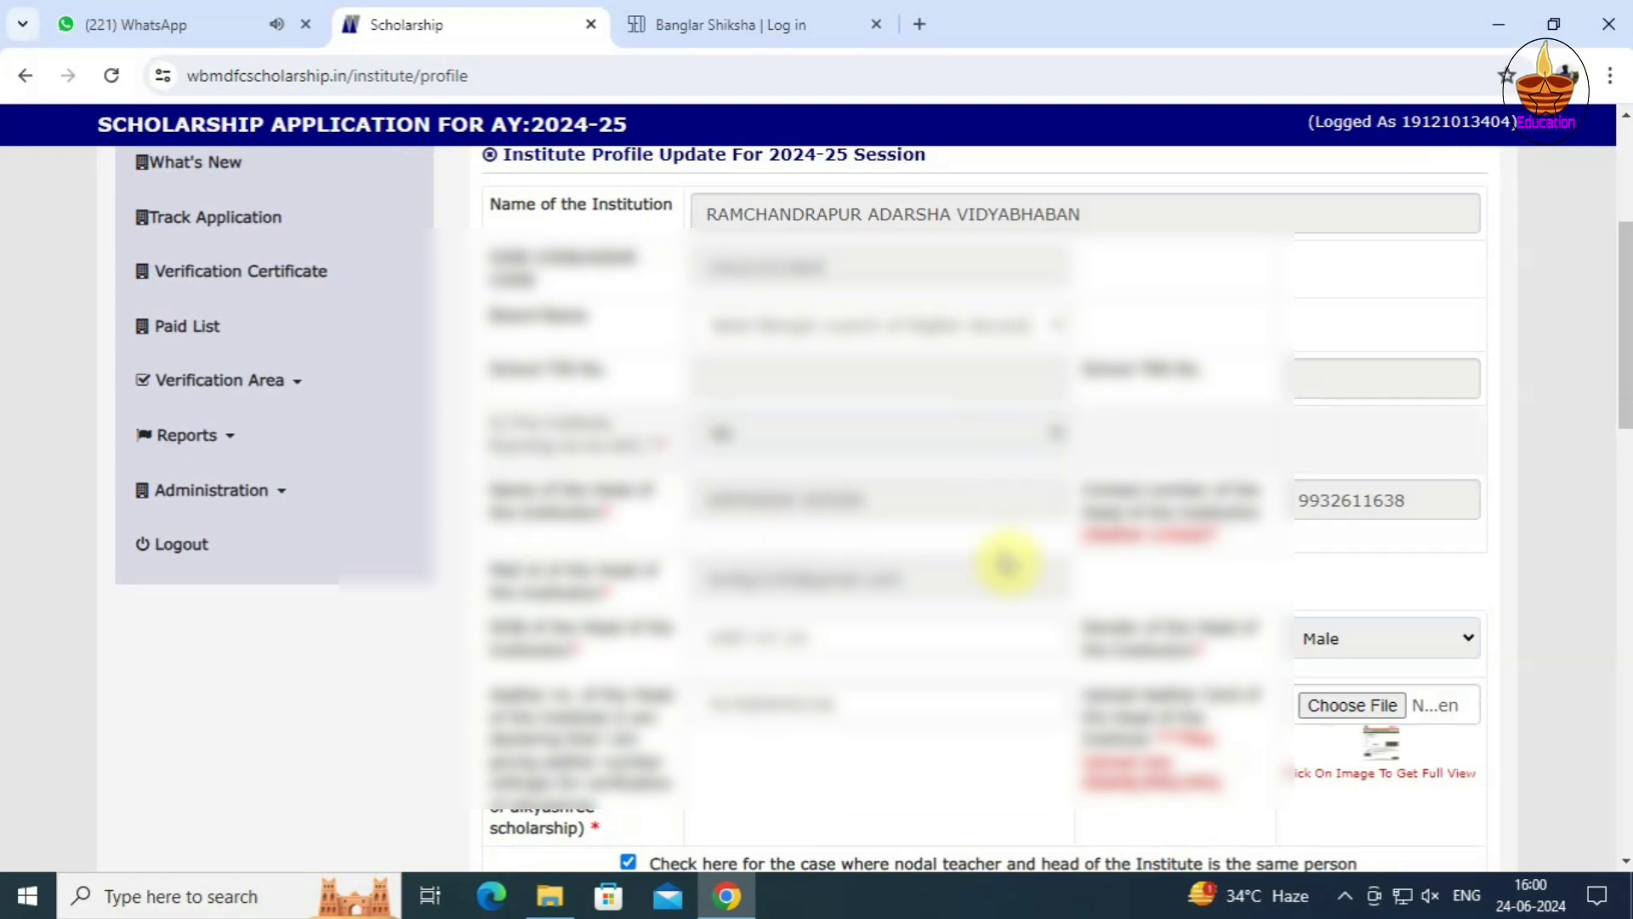
scroll(955, 536, down, 3)
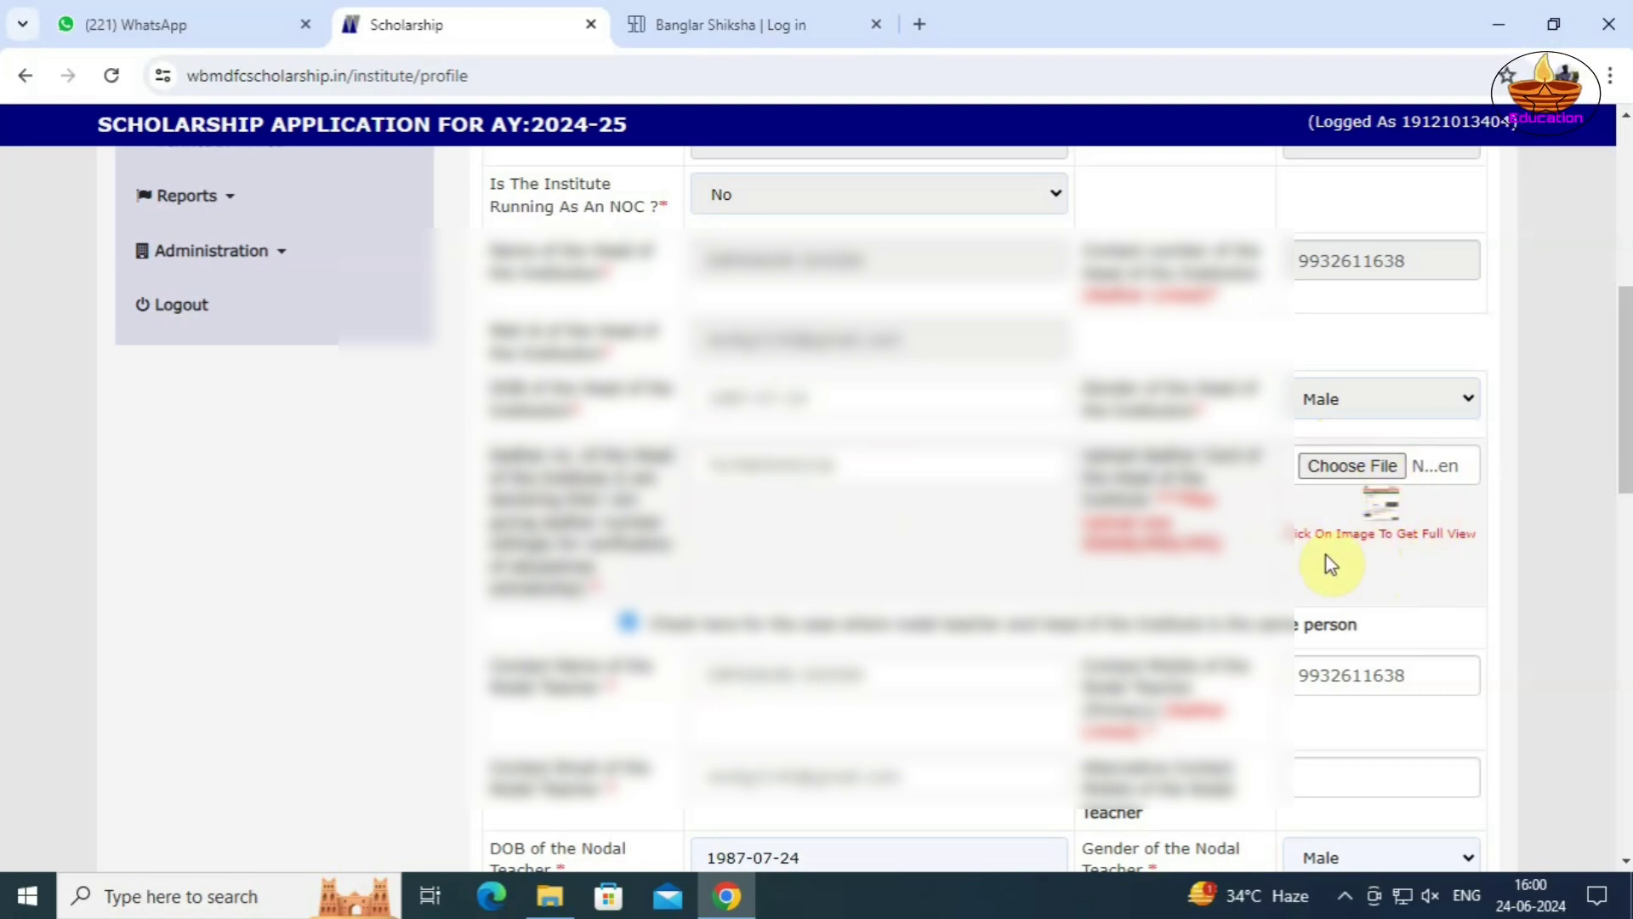
click(1381, 509)
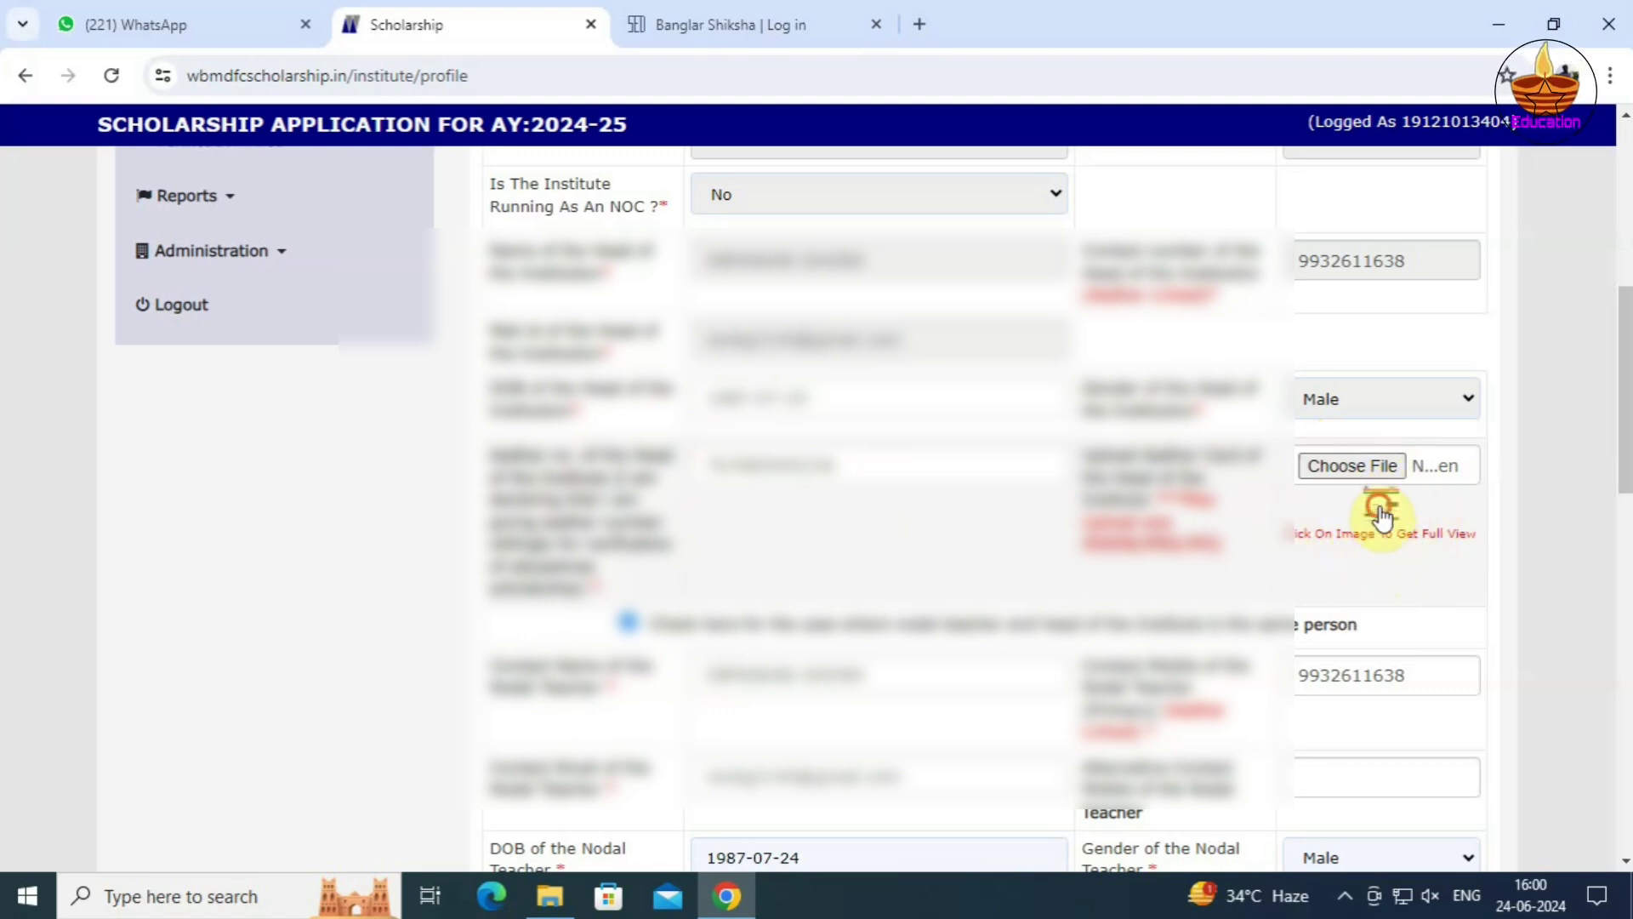
scroll(278, 544, down, 9)
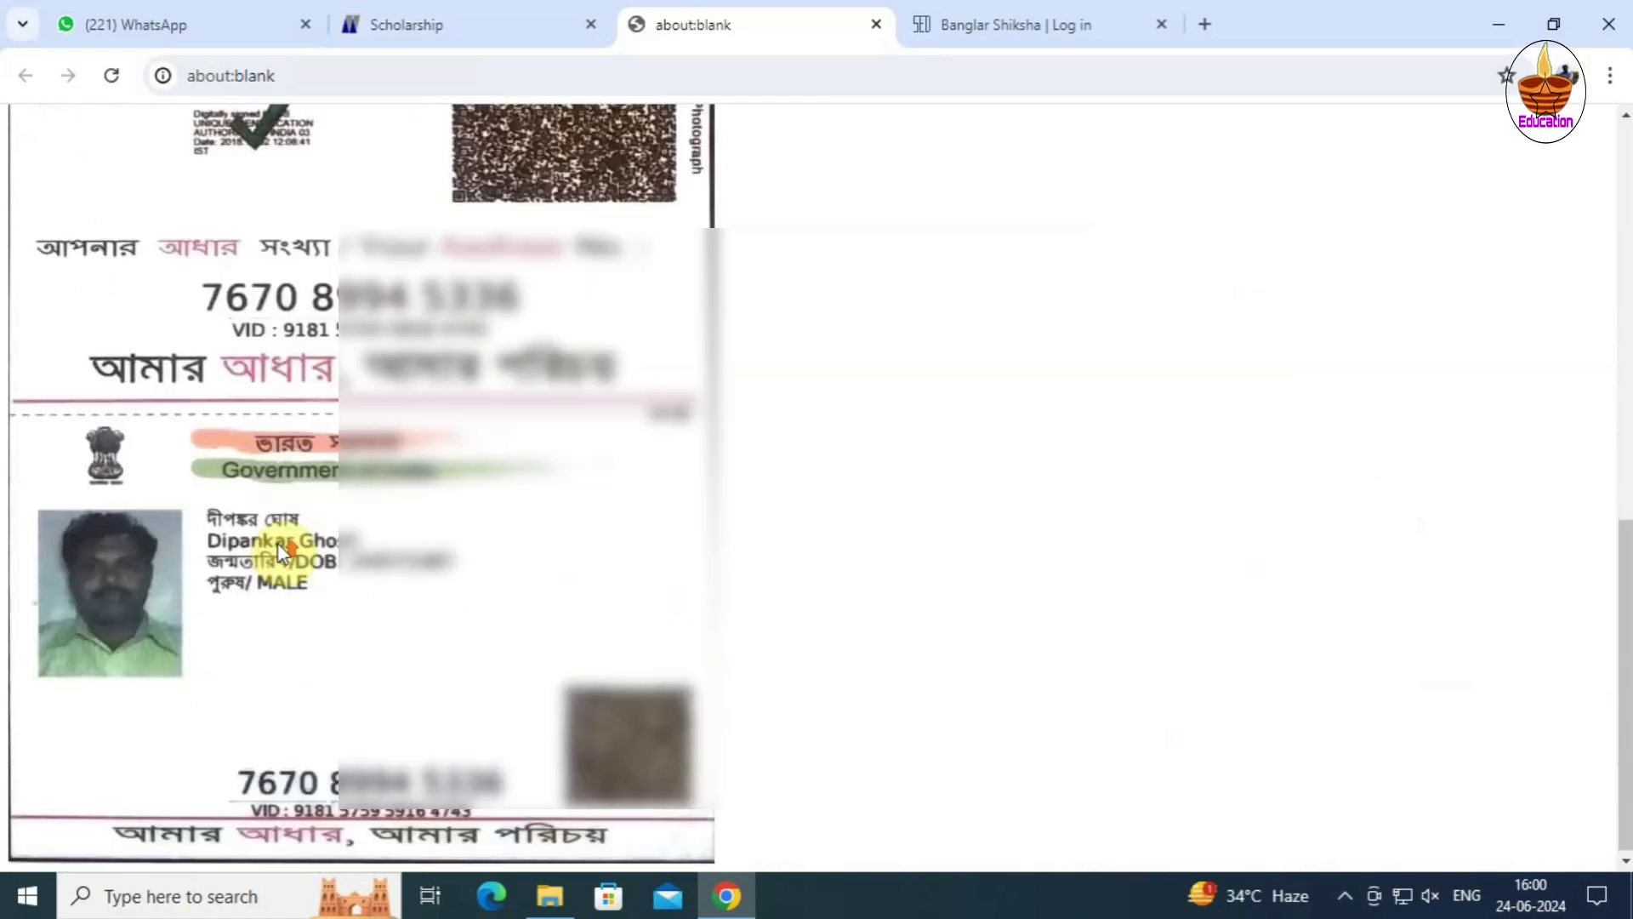
scroll(278, 544, up, 9)
click(561, 321)
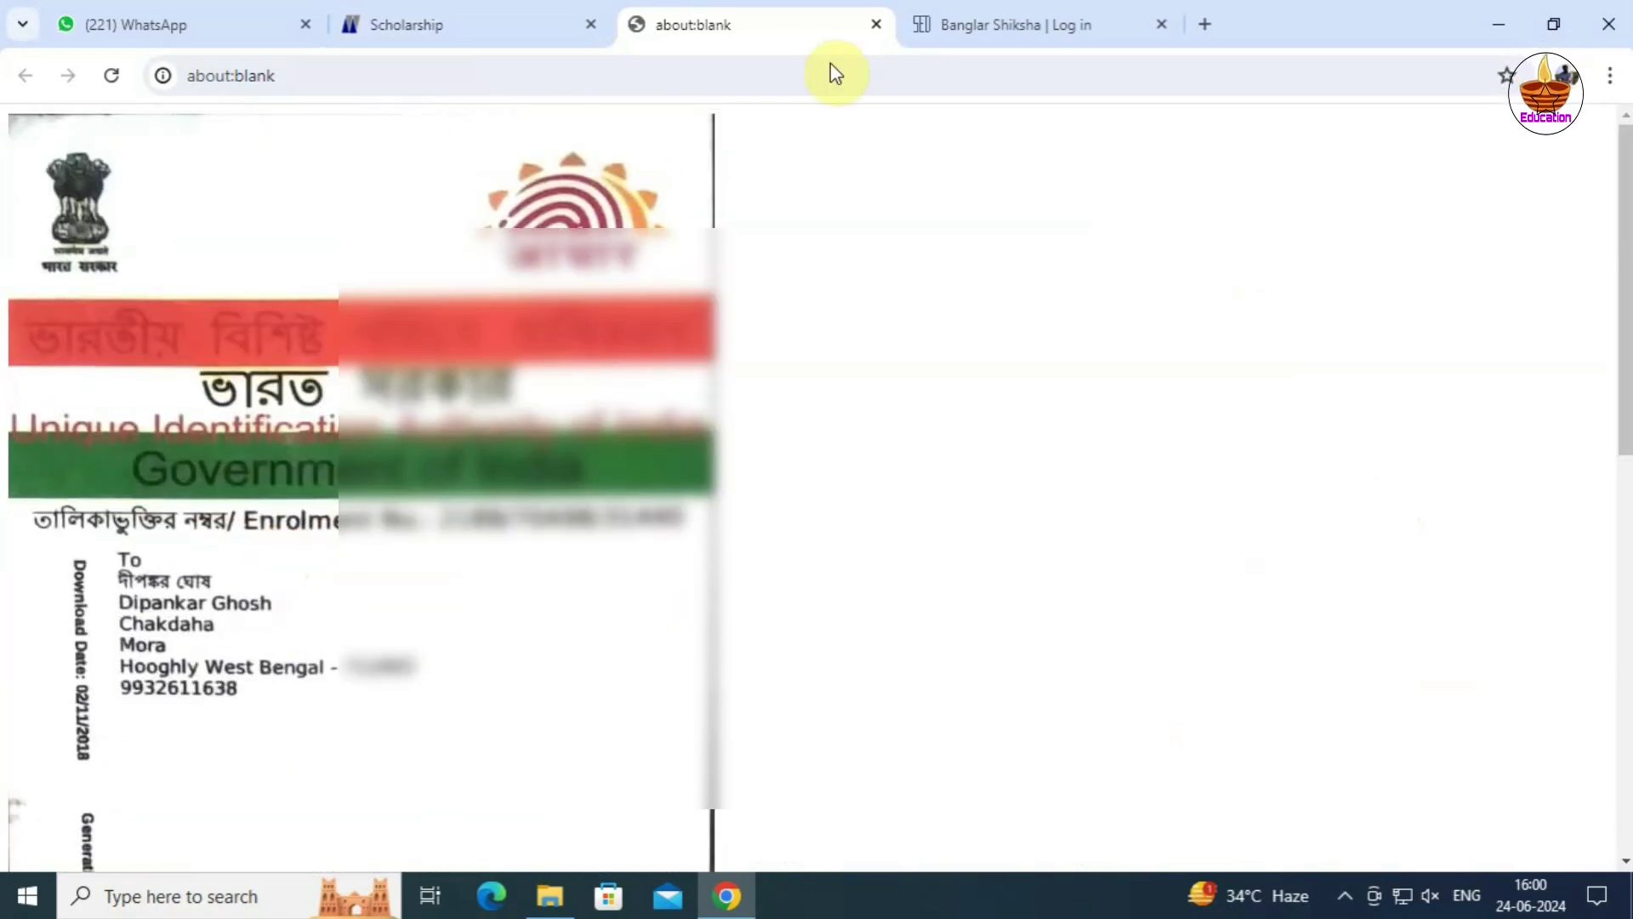
click(877, 26)
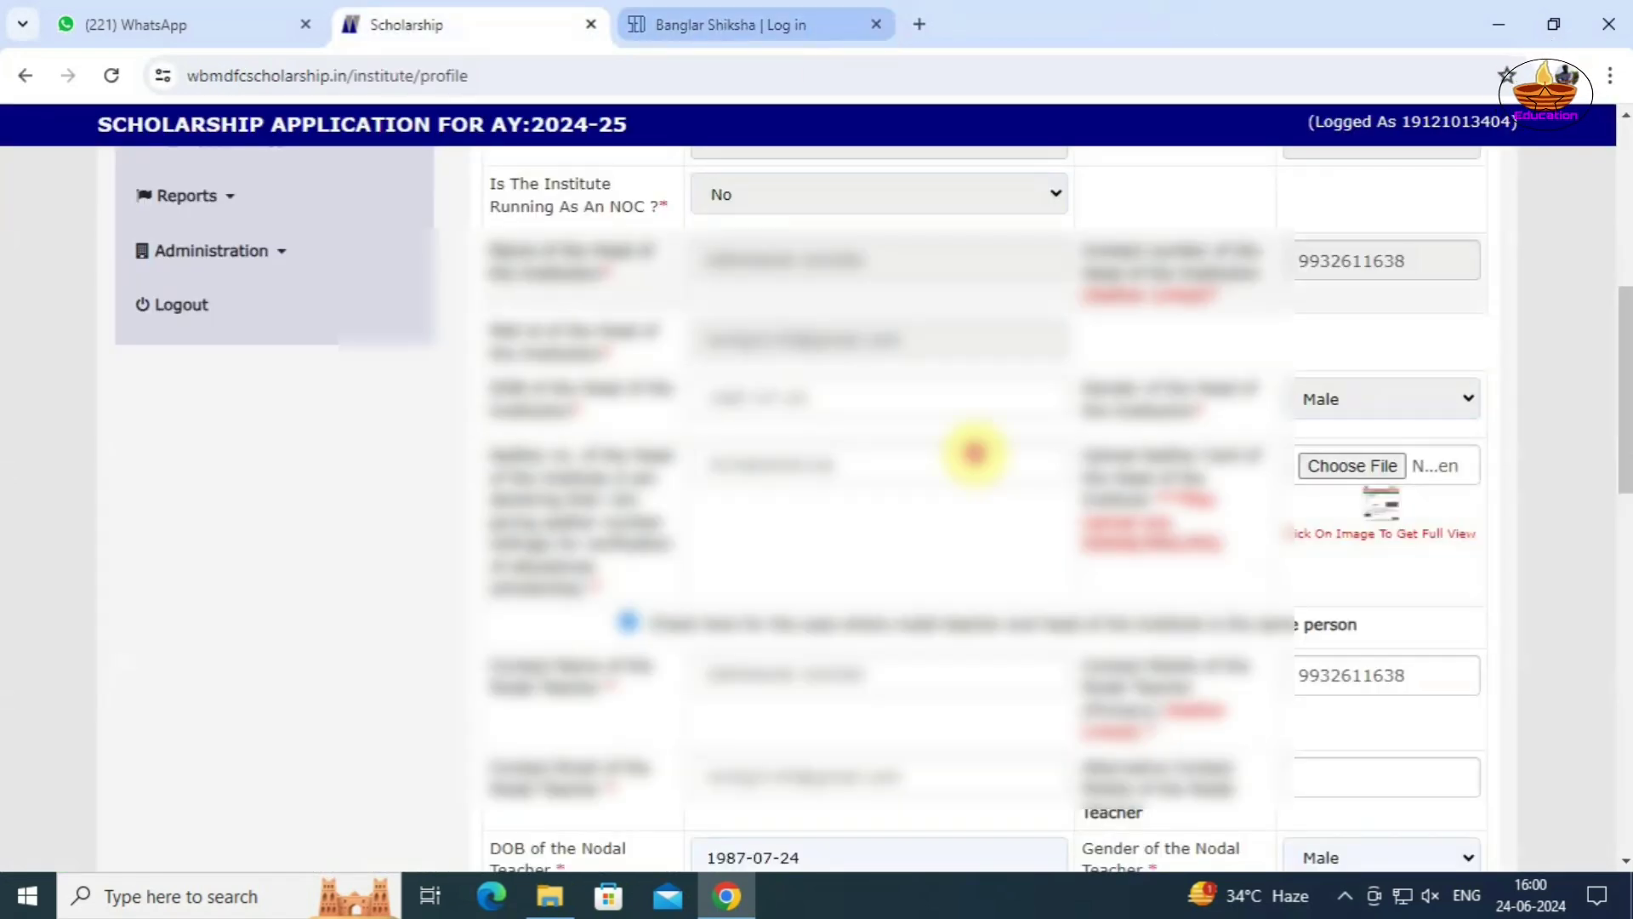
scroll(836, 652, down, 1)
scroll(836, 651, down, 3)
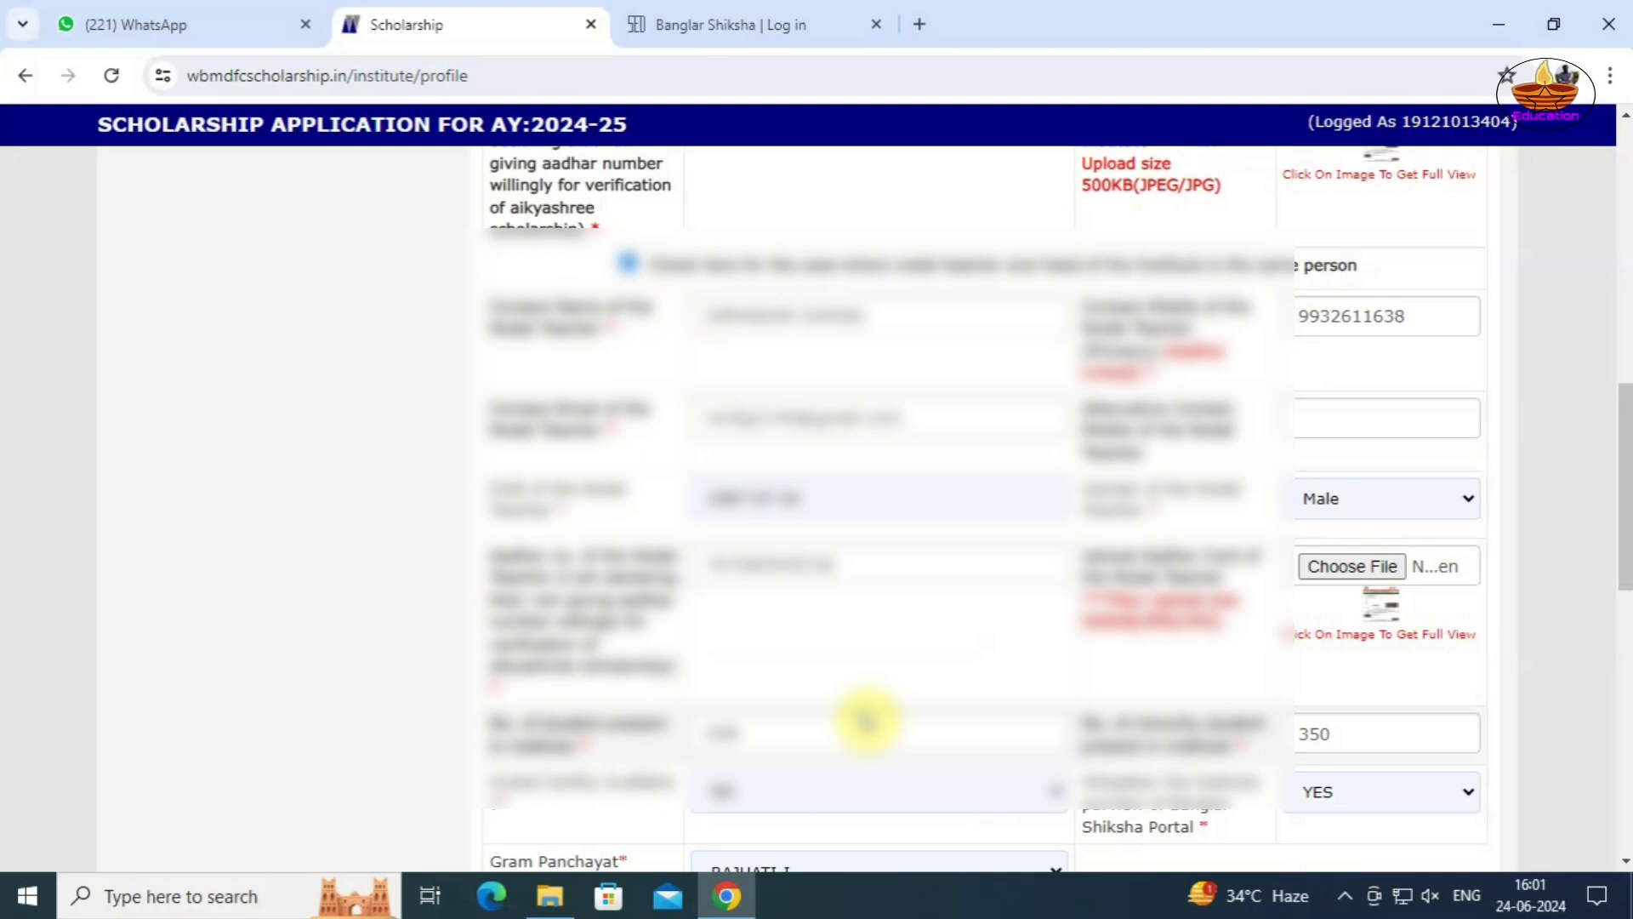
scroll(908, 570, up, 8)
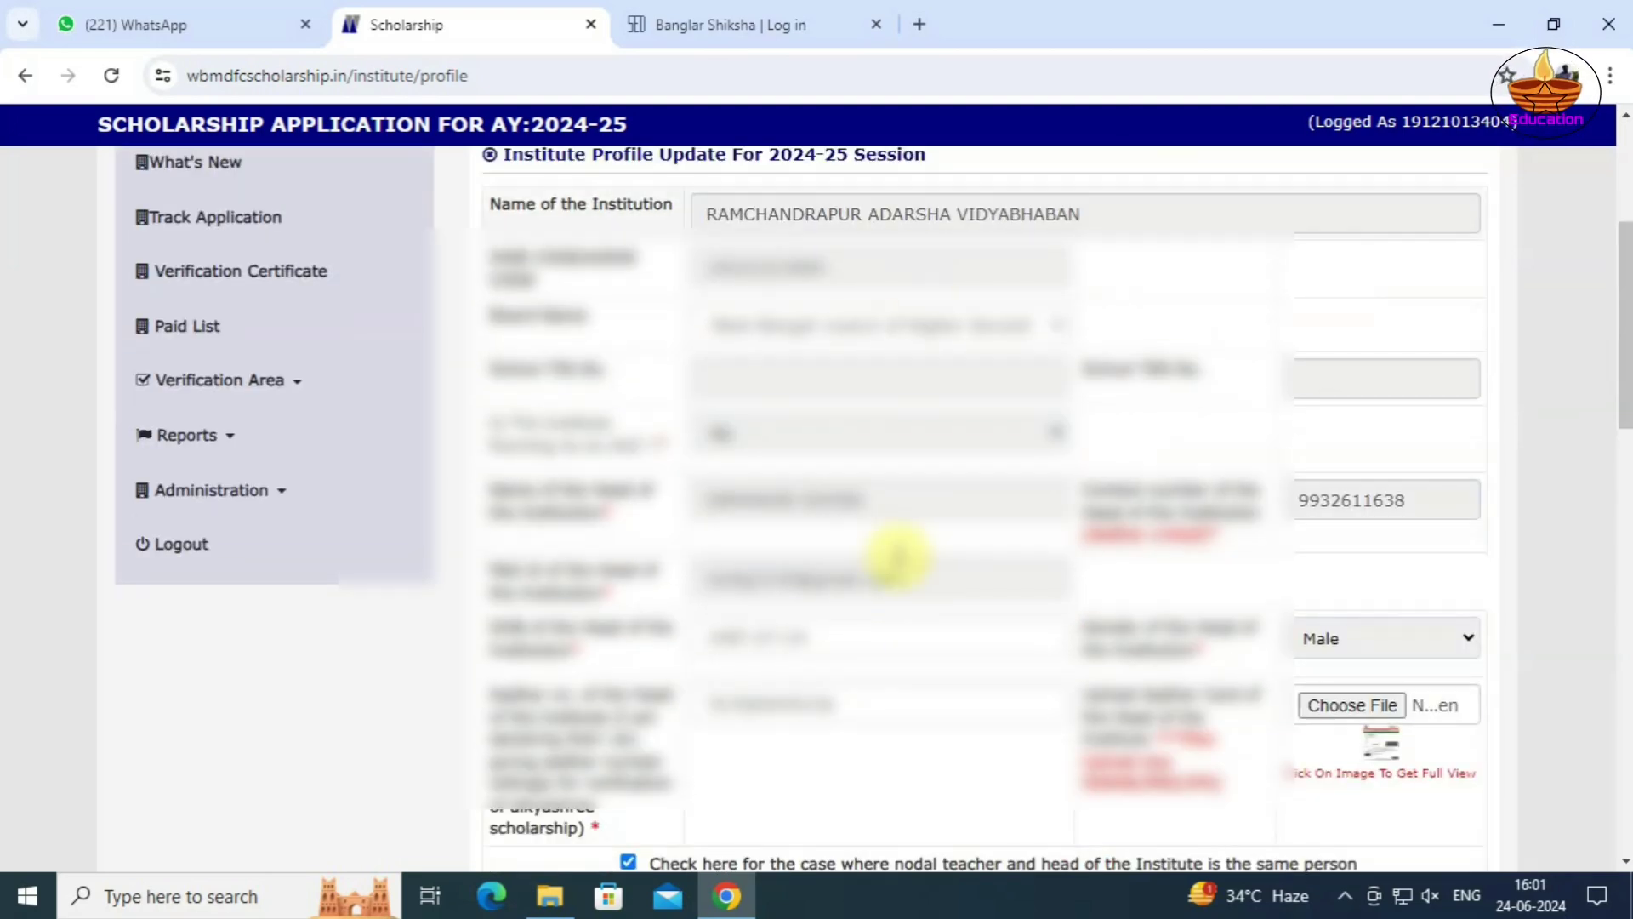
scroll(889, 768, down, 8)
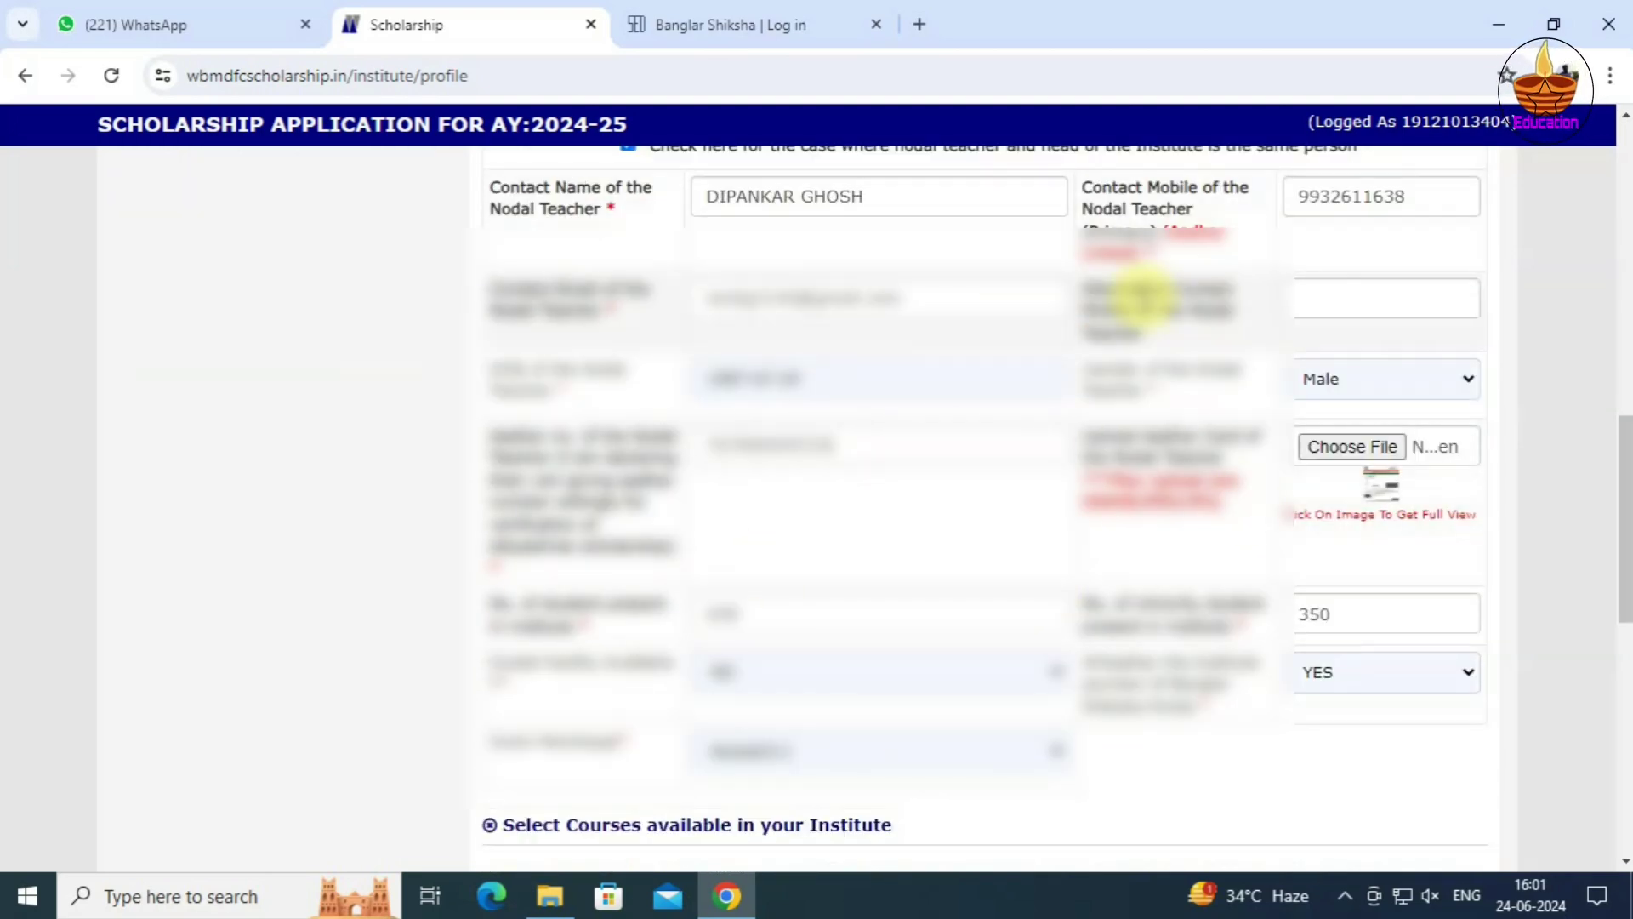
scroll(884, 464, up, 3)
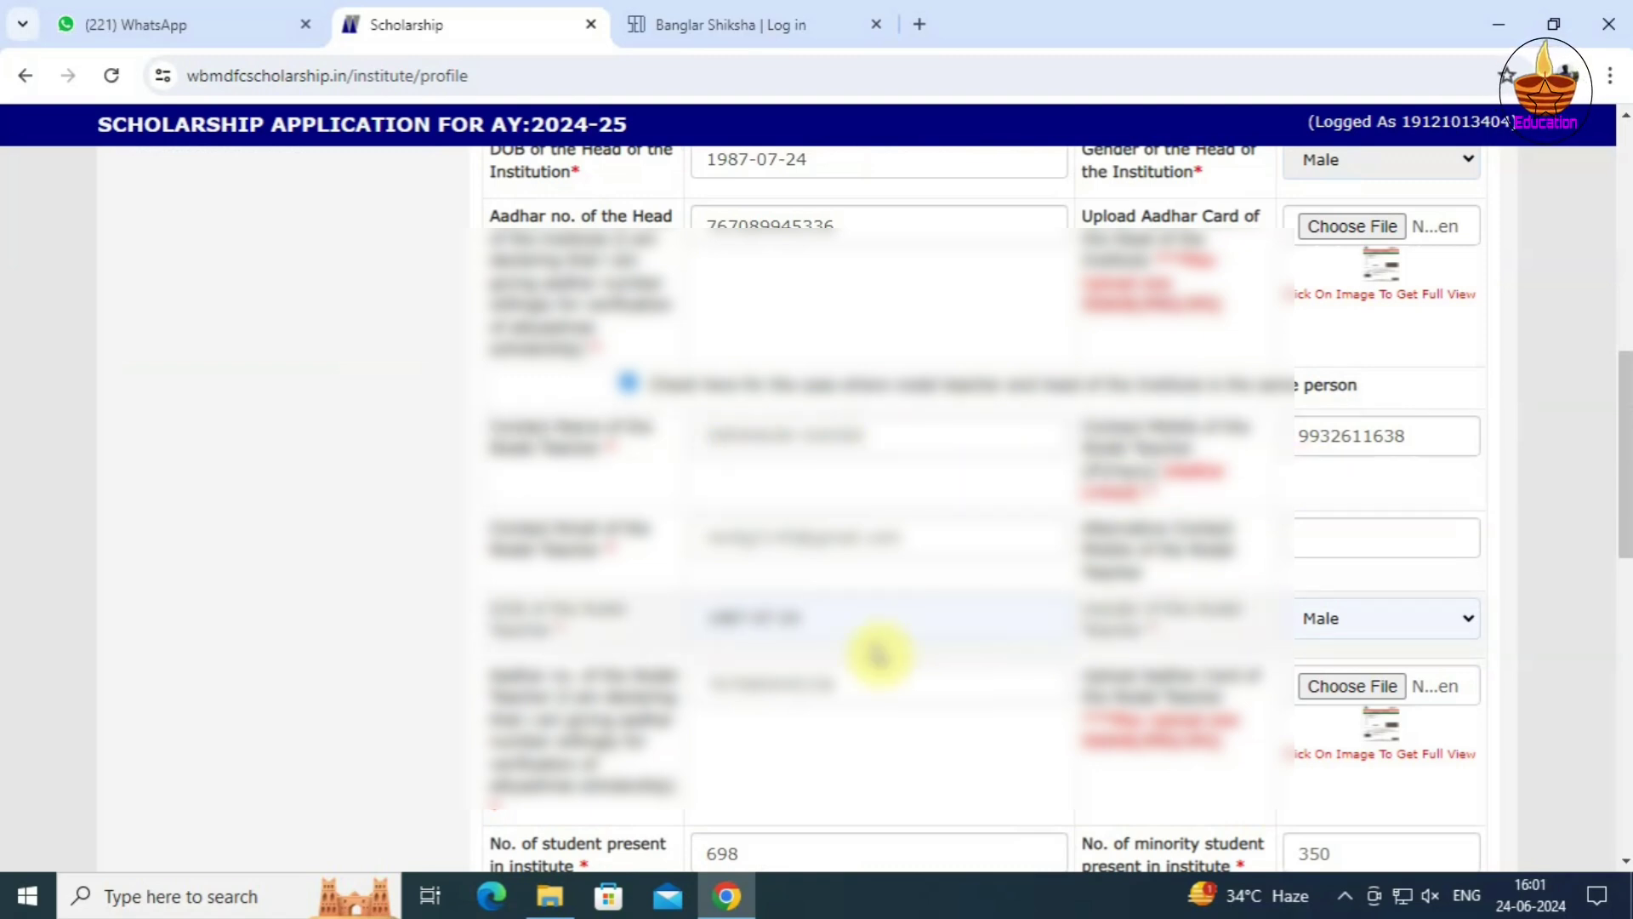
scroll(880, 653, down, 3)
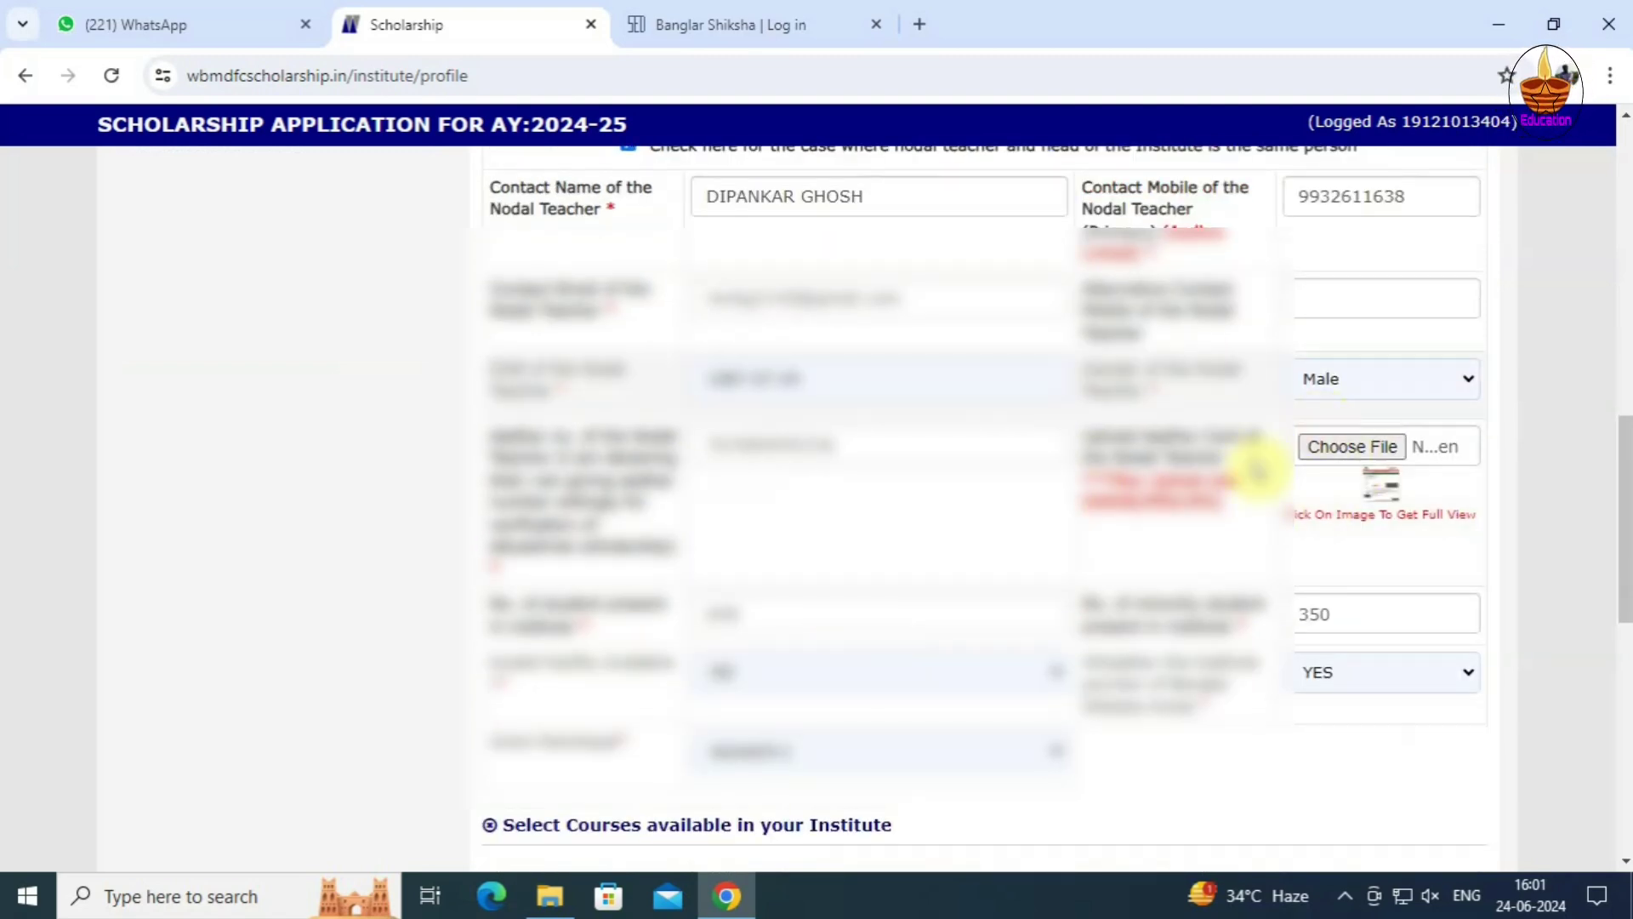
click(1382, 486)
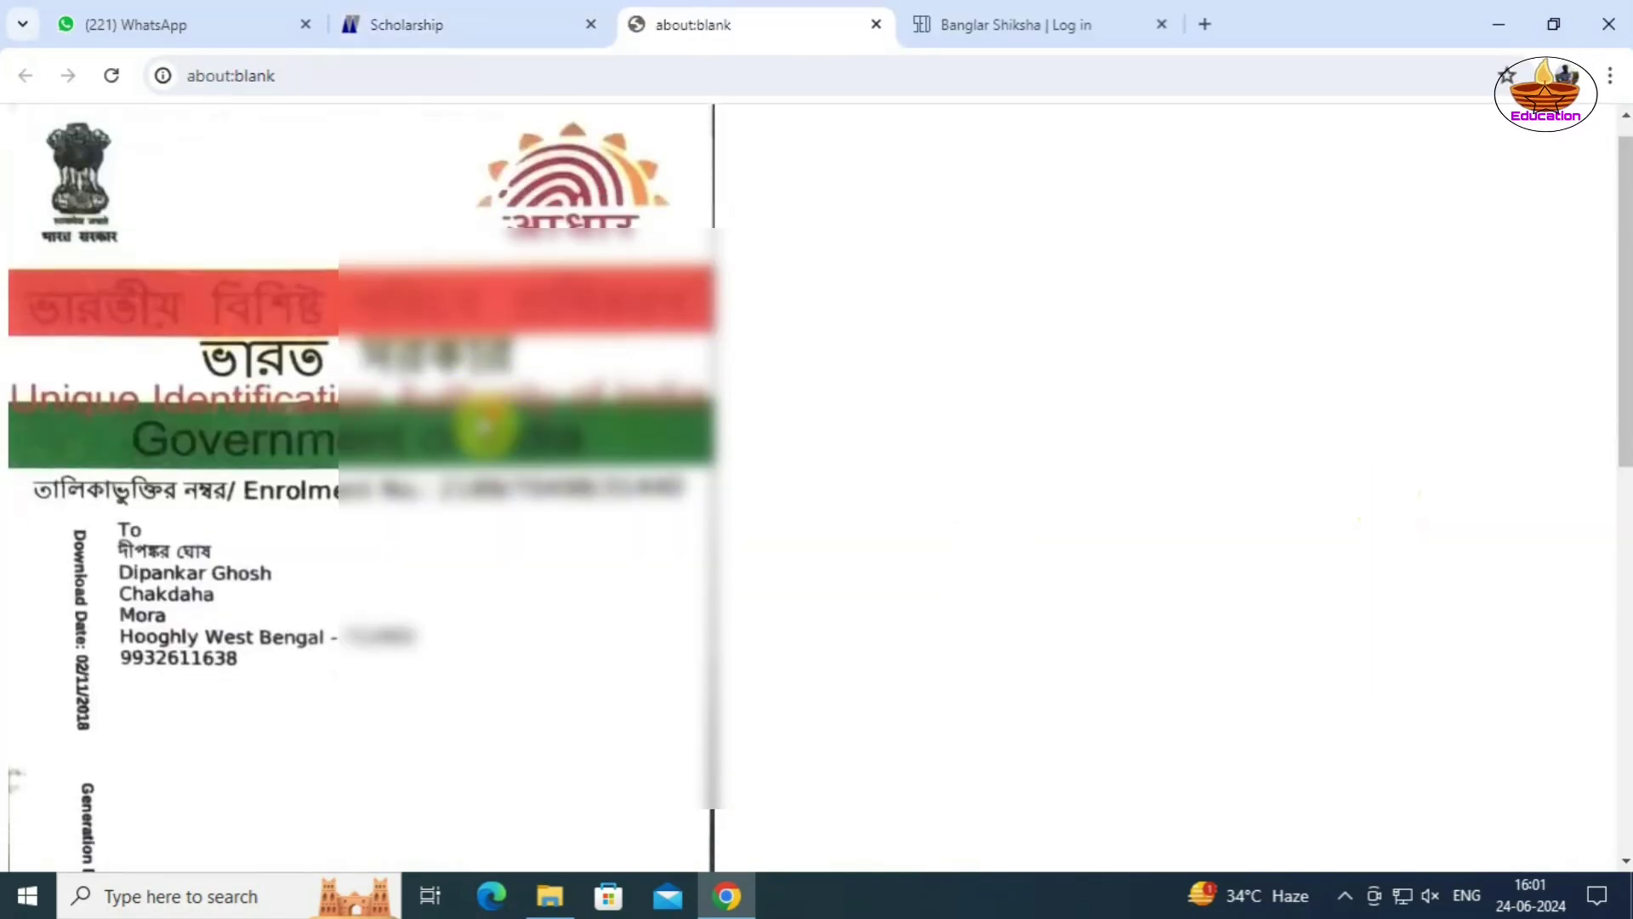
scroll(485, 426, down, 10)
scroll(485, 426, up, 8)
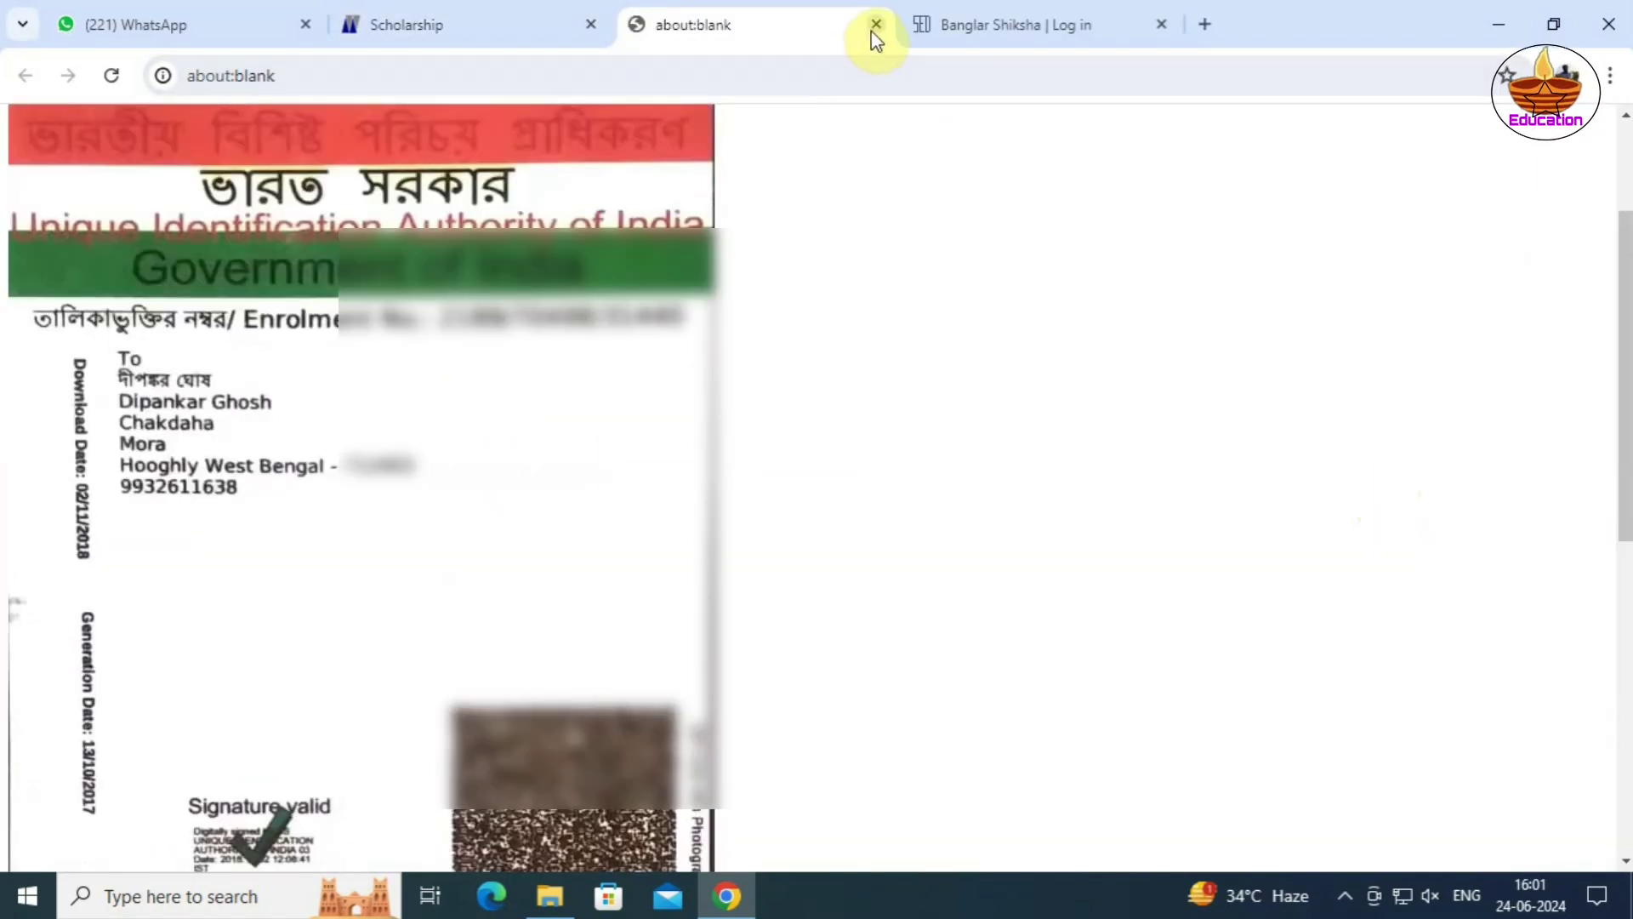
click(876, 25)
scroll(1012, 525, down, 3)
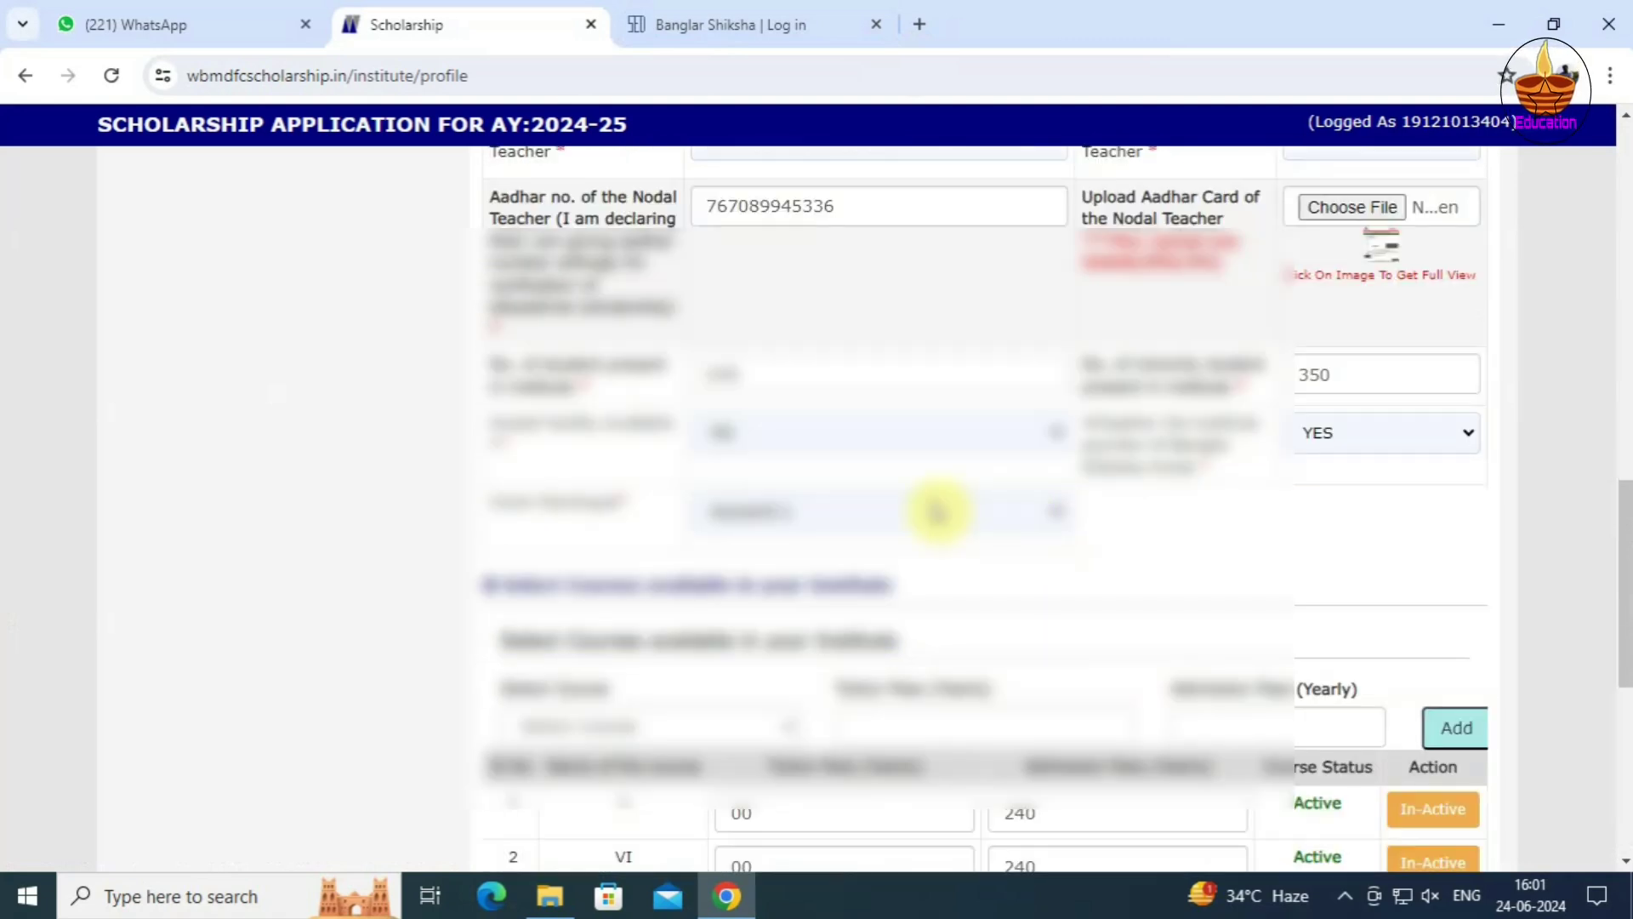
Change students present to 685 and minority students from 350 to 340
click(784, 381)
key(BackSpace)
key(BackSpace)
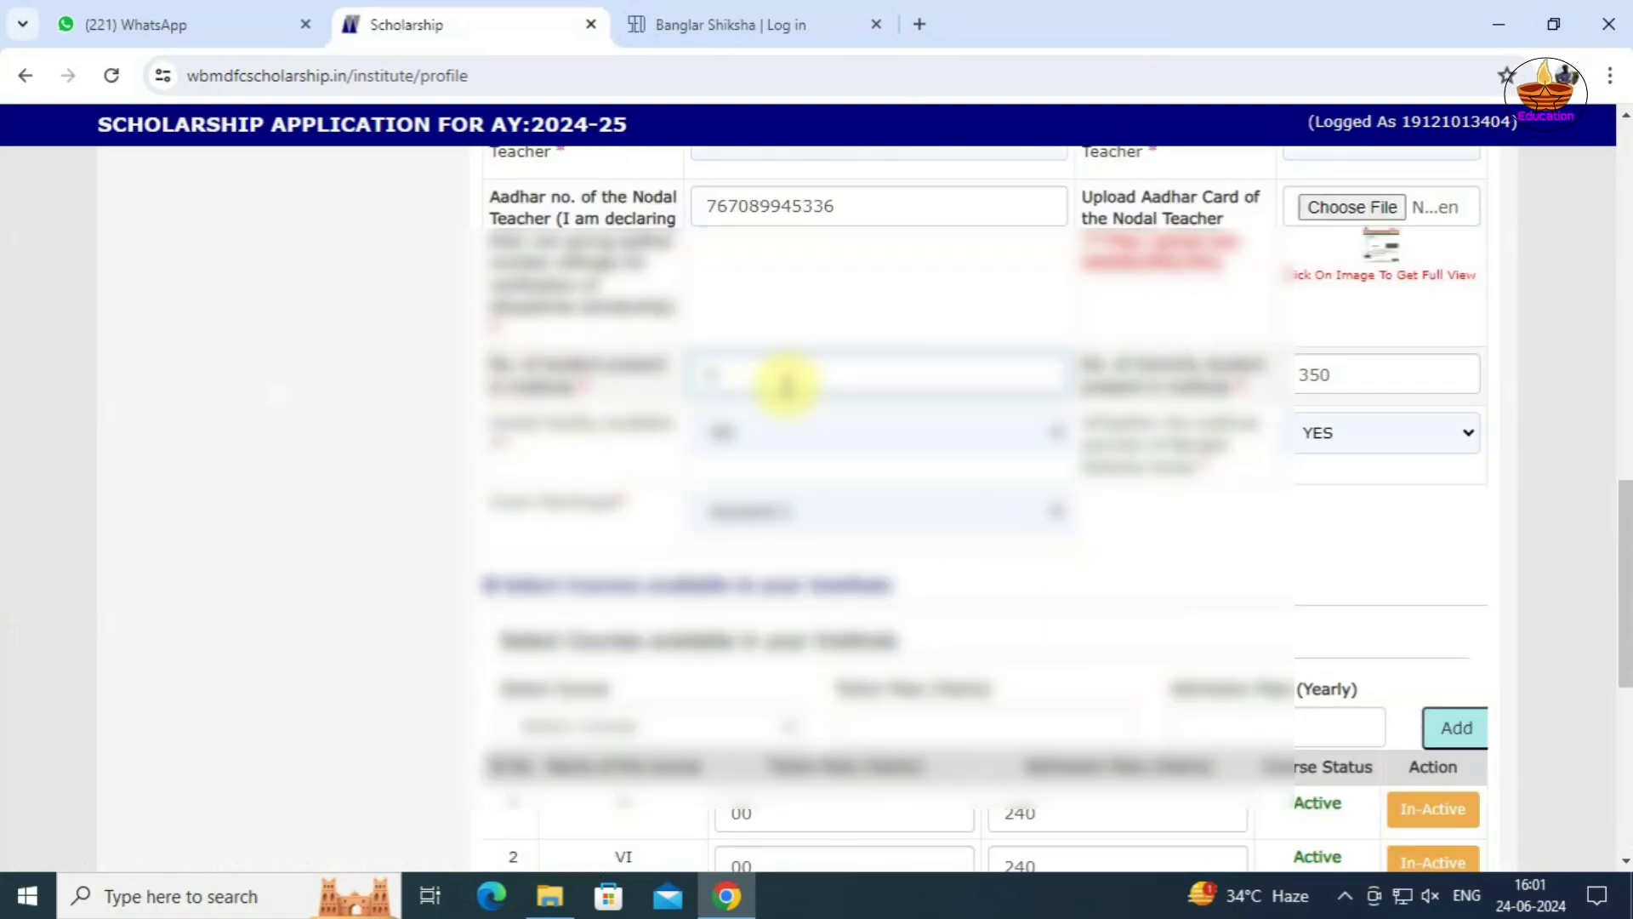
text(00)
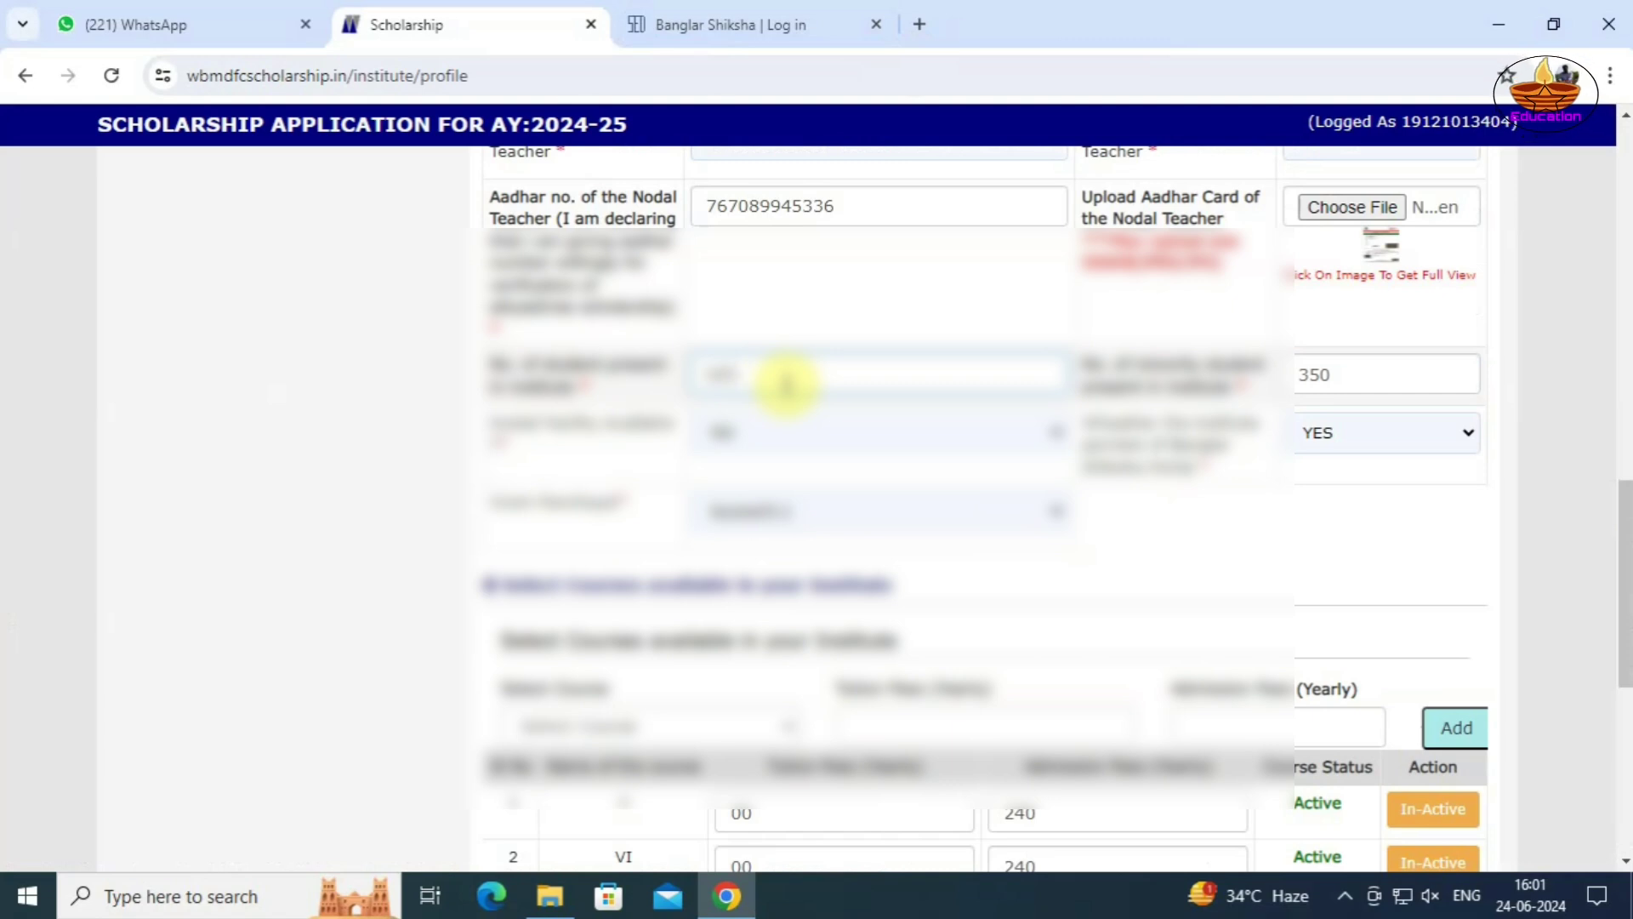
double_click(1331, 375)
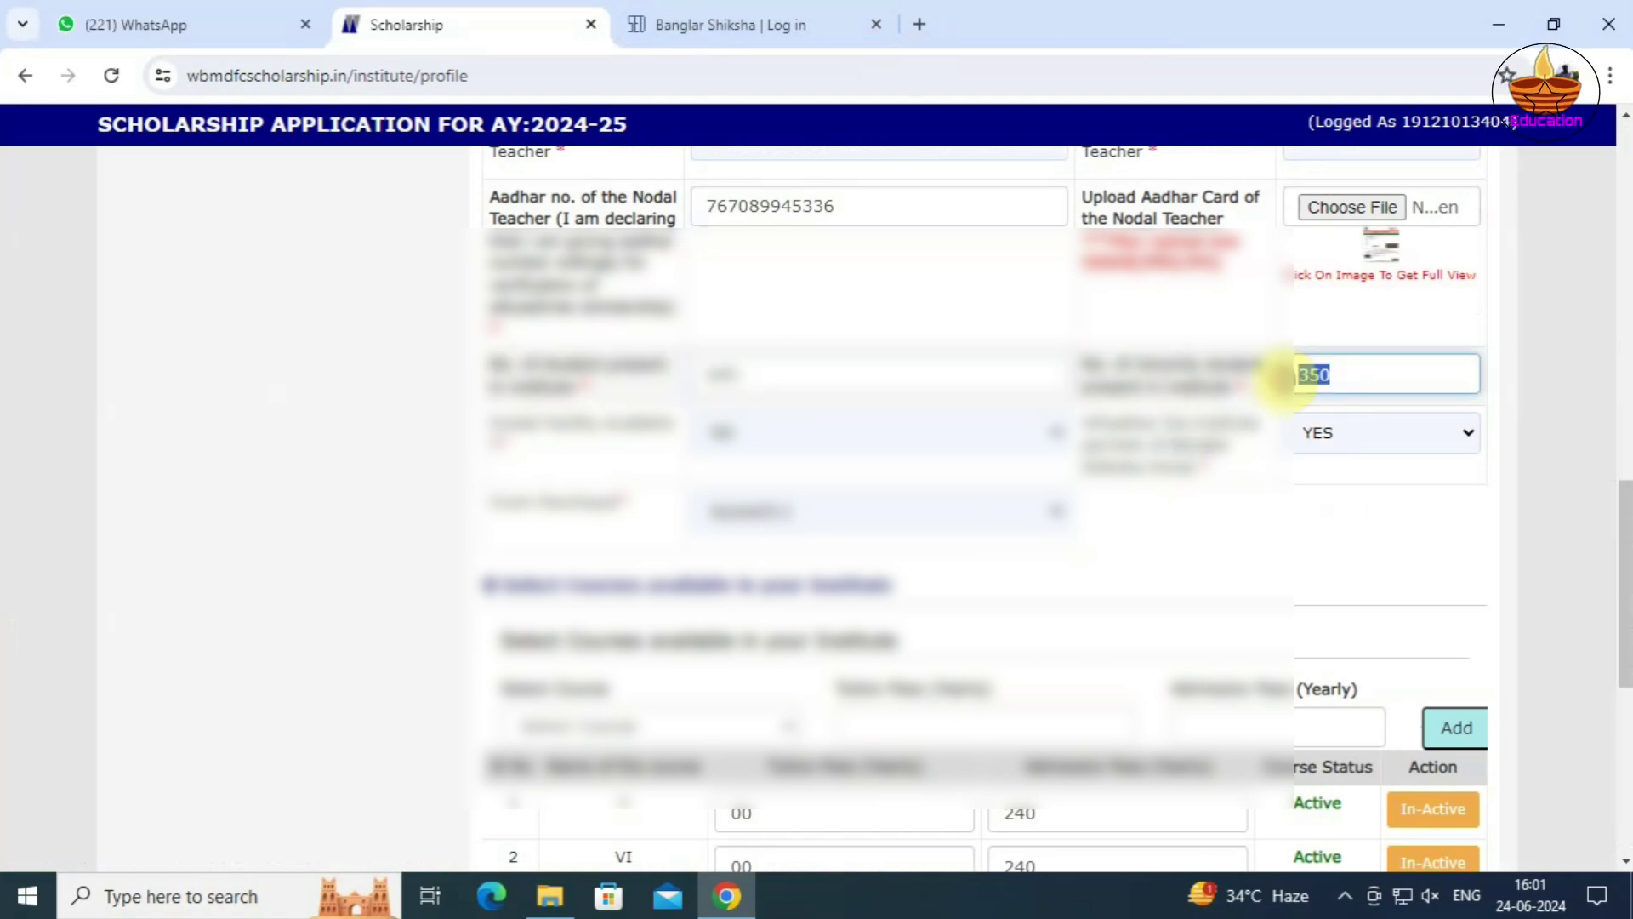
text(34)
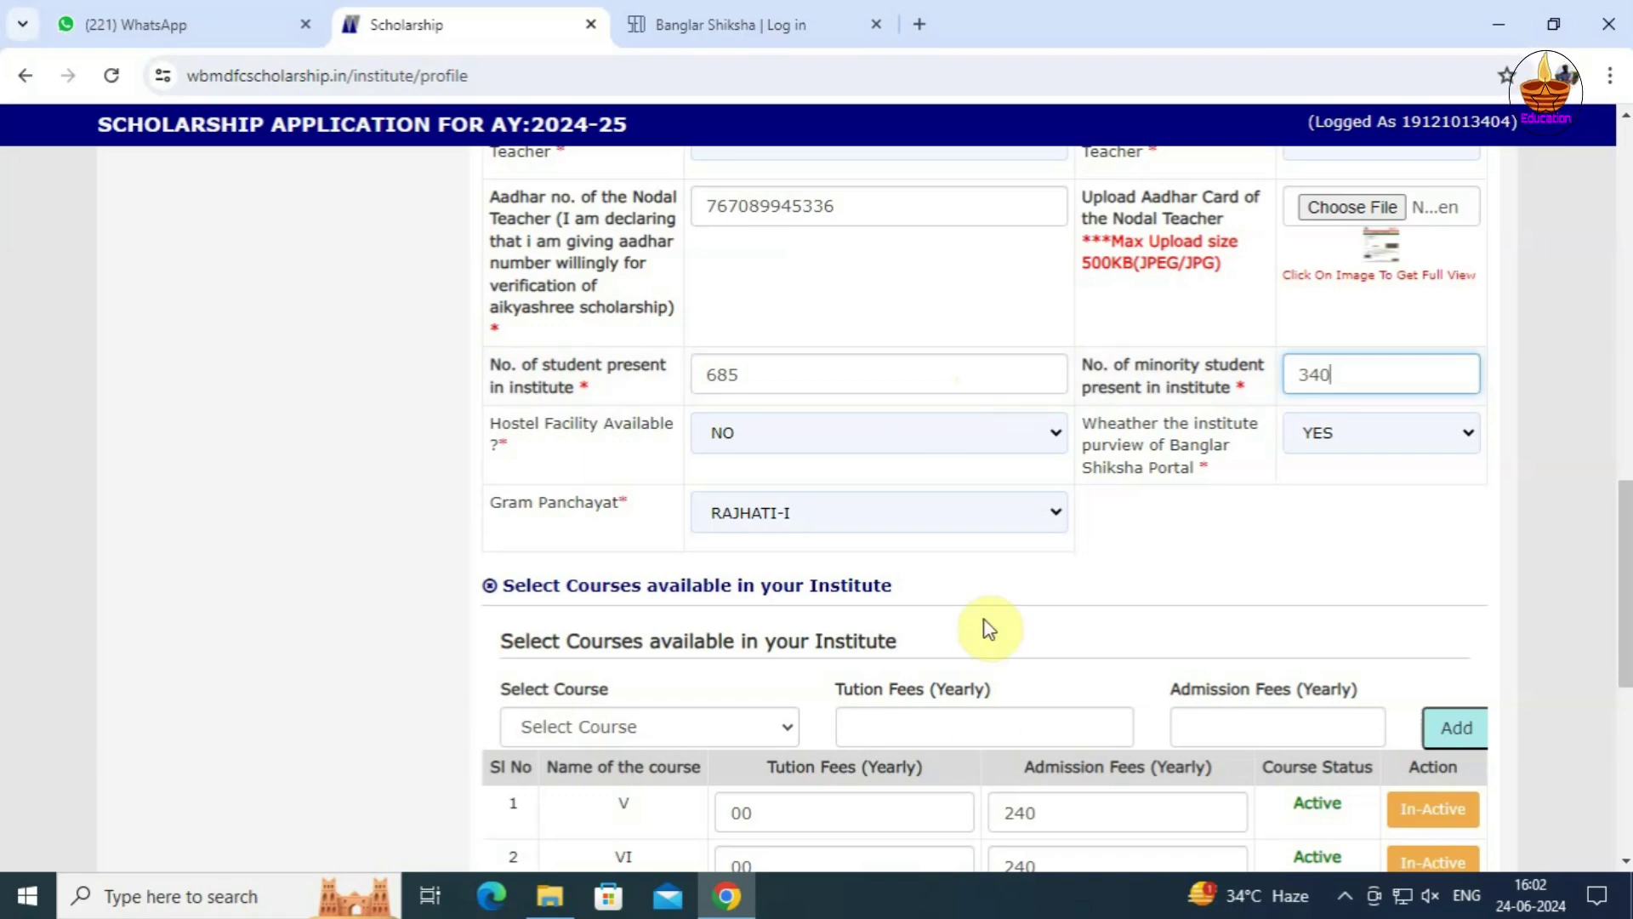
scroll(989, 629, down, 3)
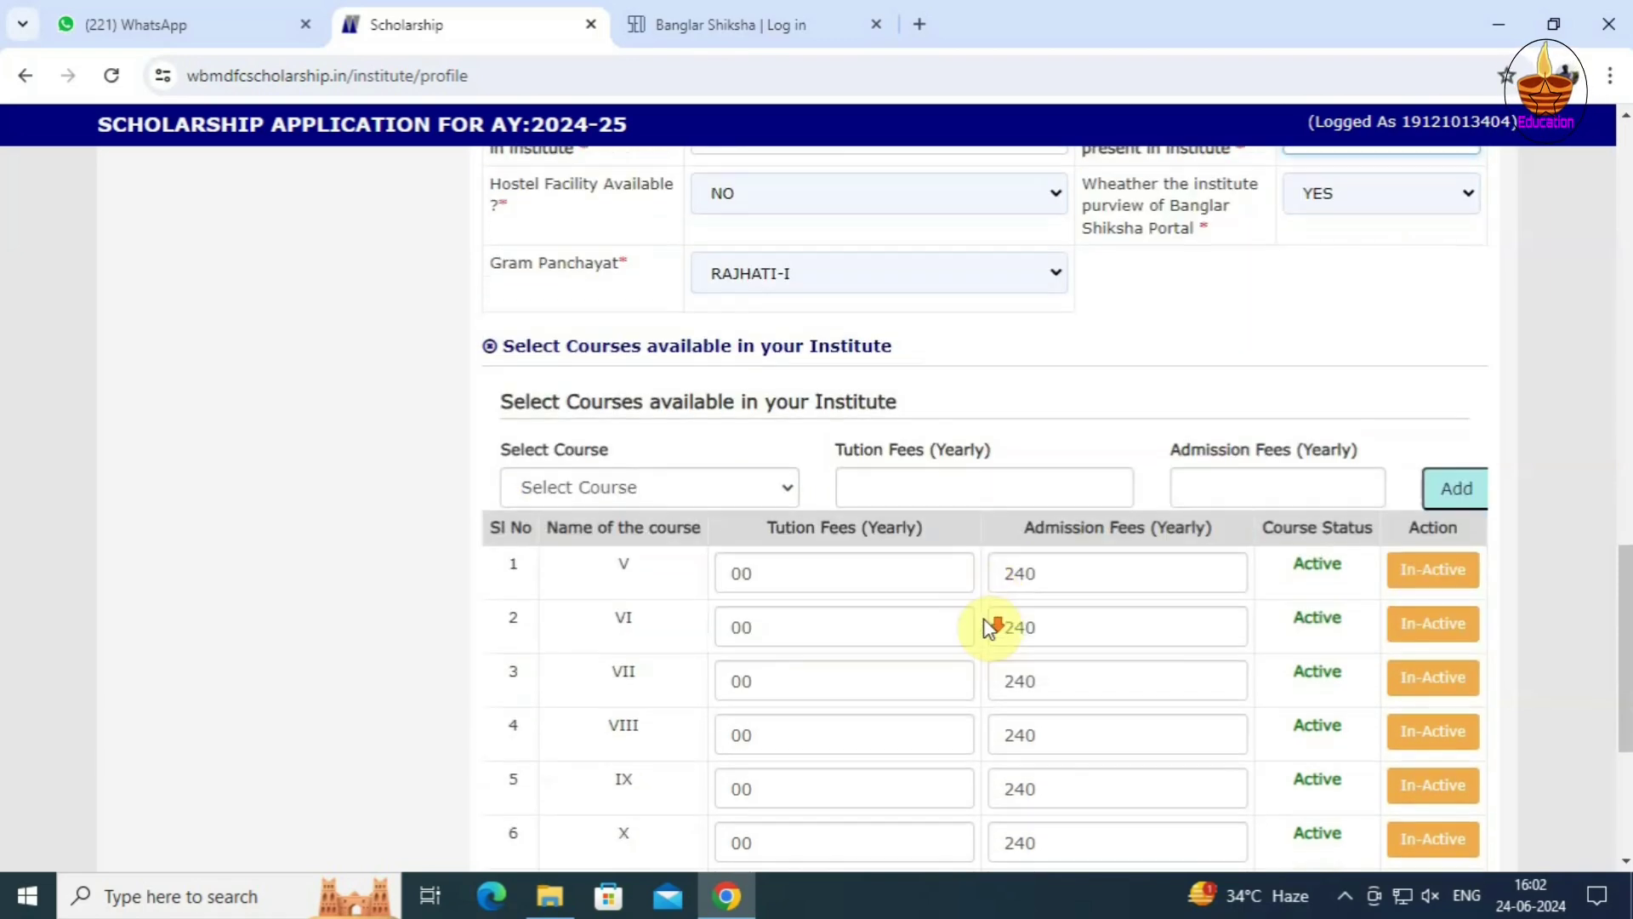
click(783, 490)
click(784, 490)
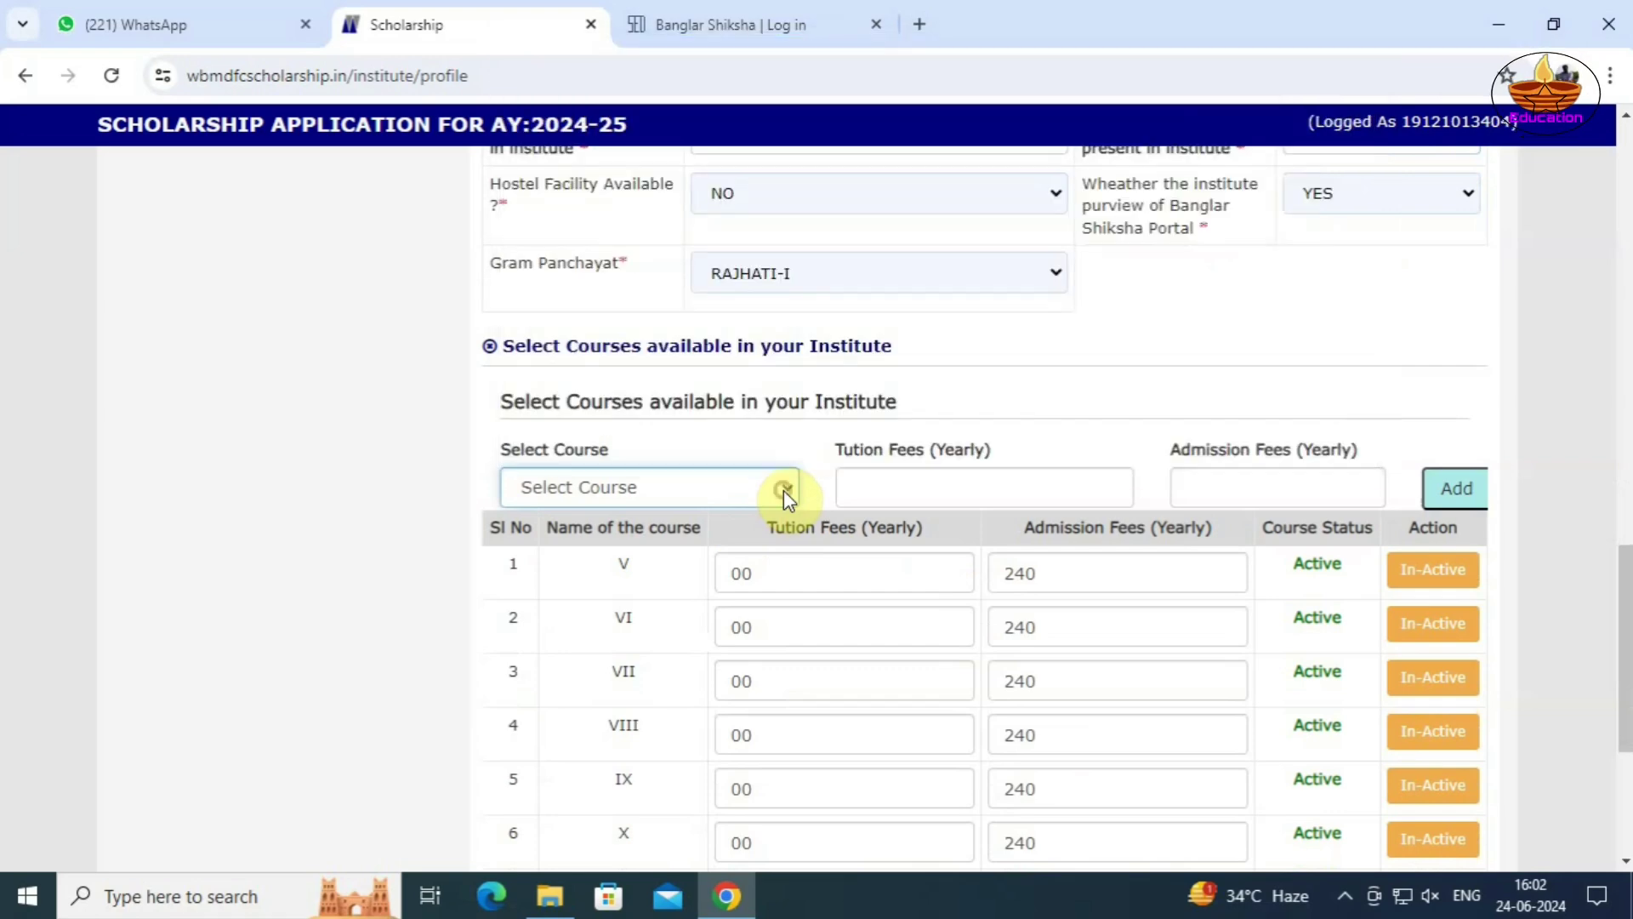
scroll(759, 715, down, 4)
scroll(759, 724, up, 1)
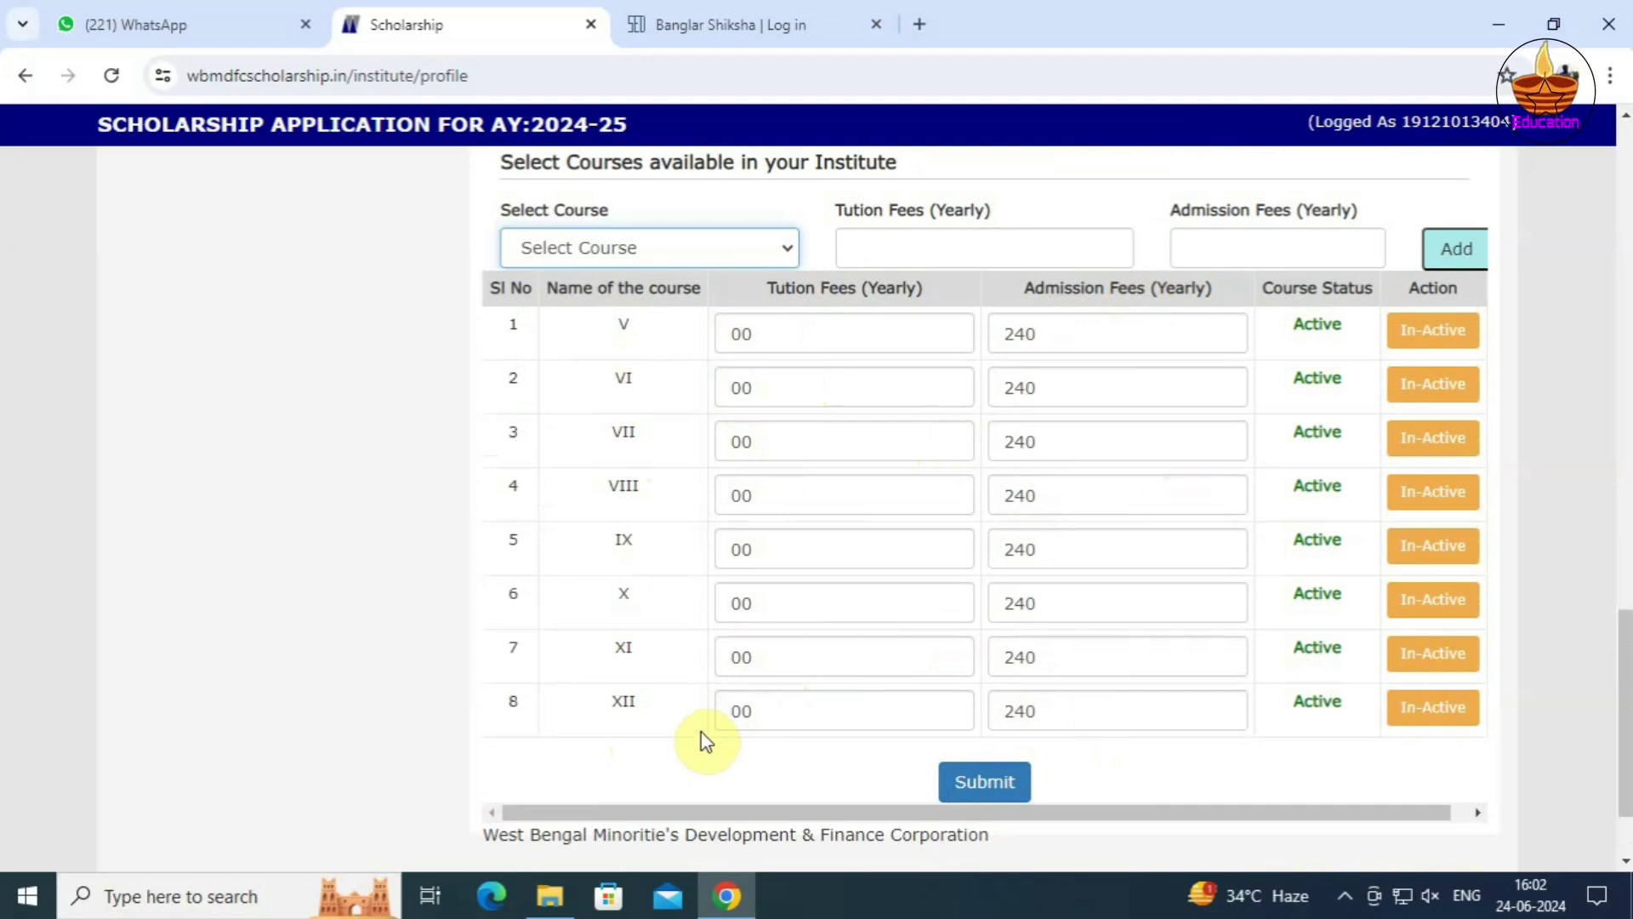
scroll(704, 741, up, 5)
click(789, 726)
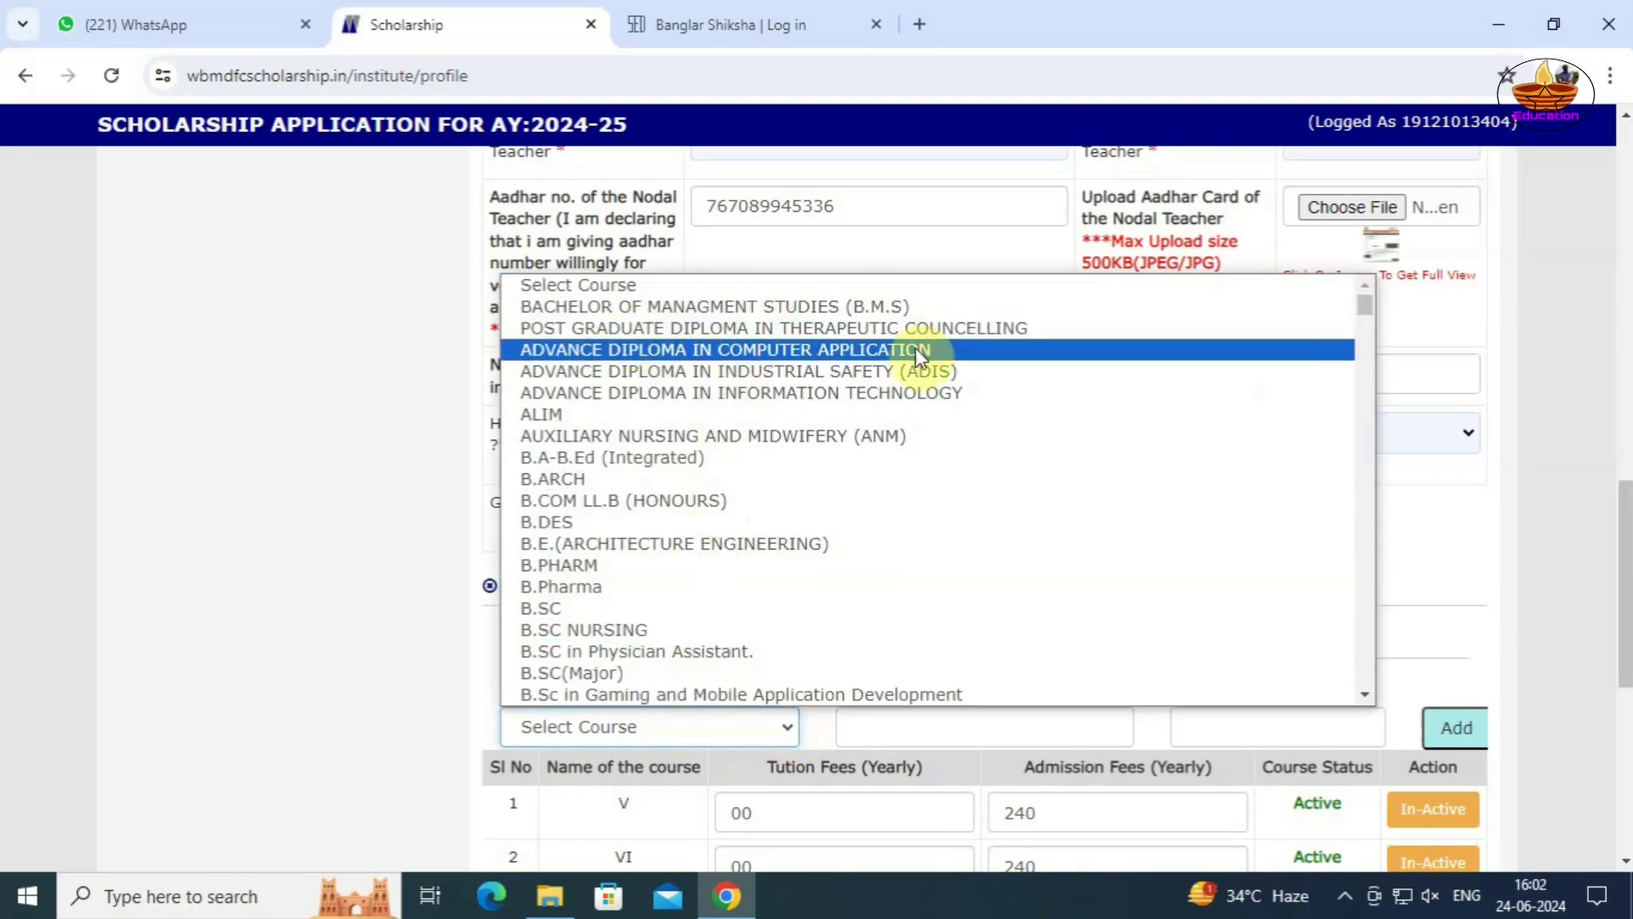
click(1405, 361)
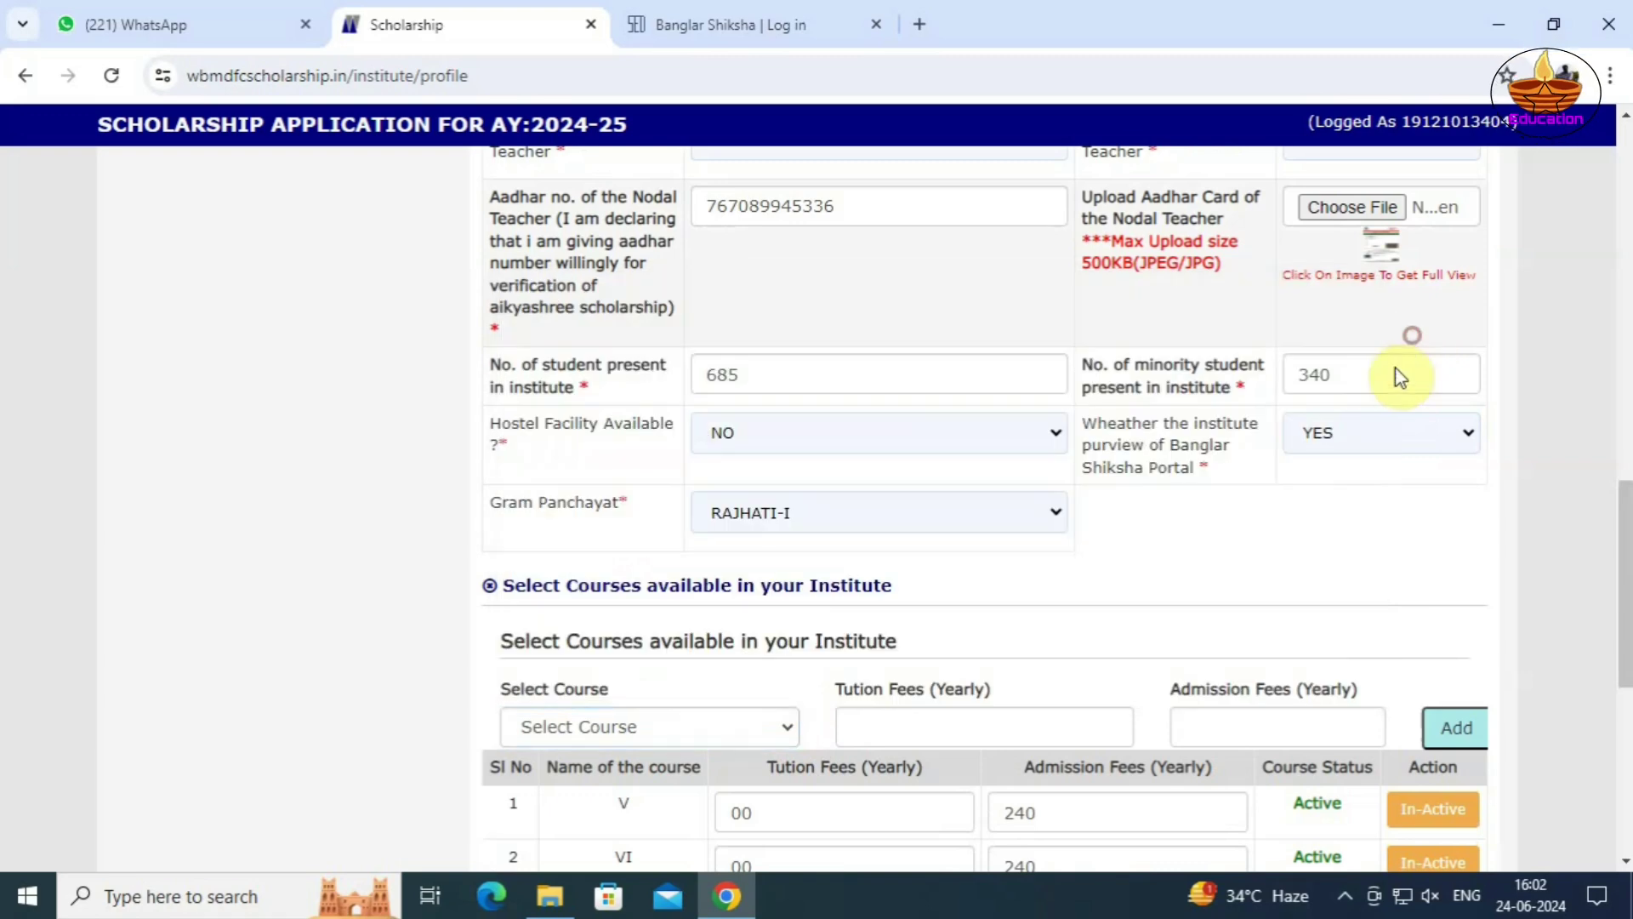
scroll(899, 688, down, 7)
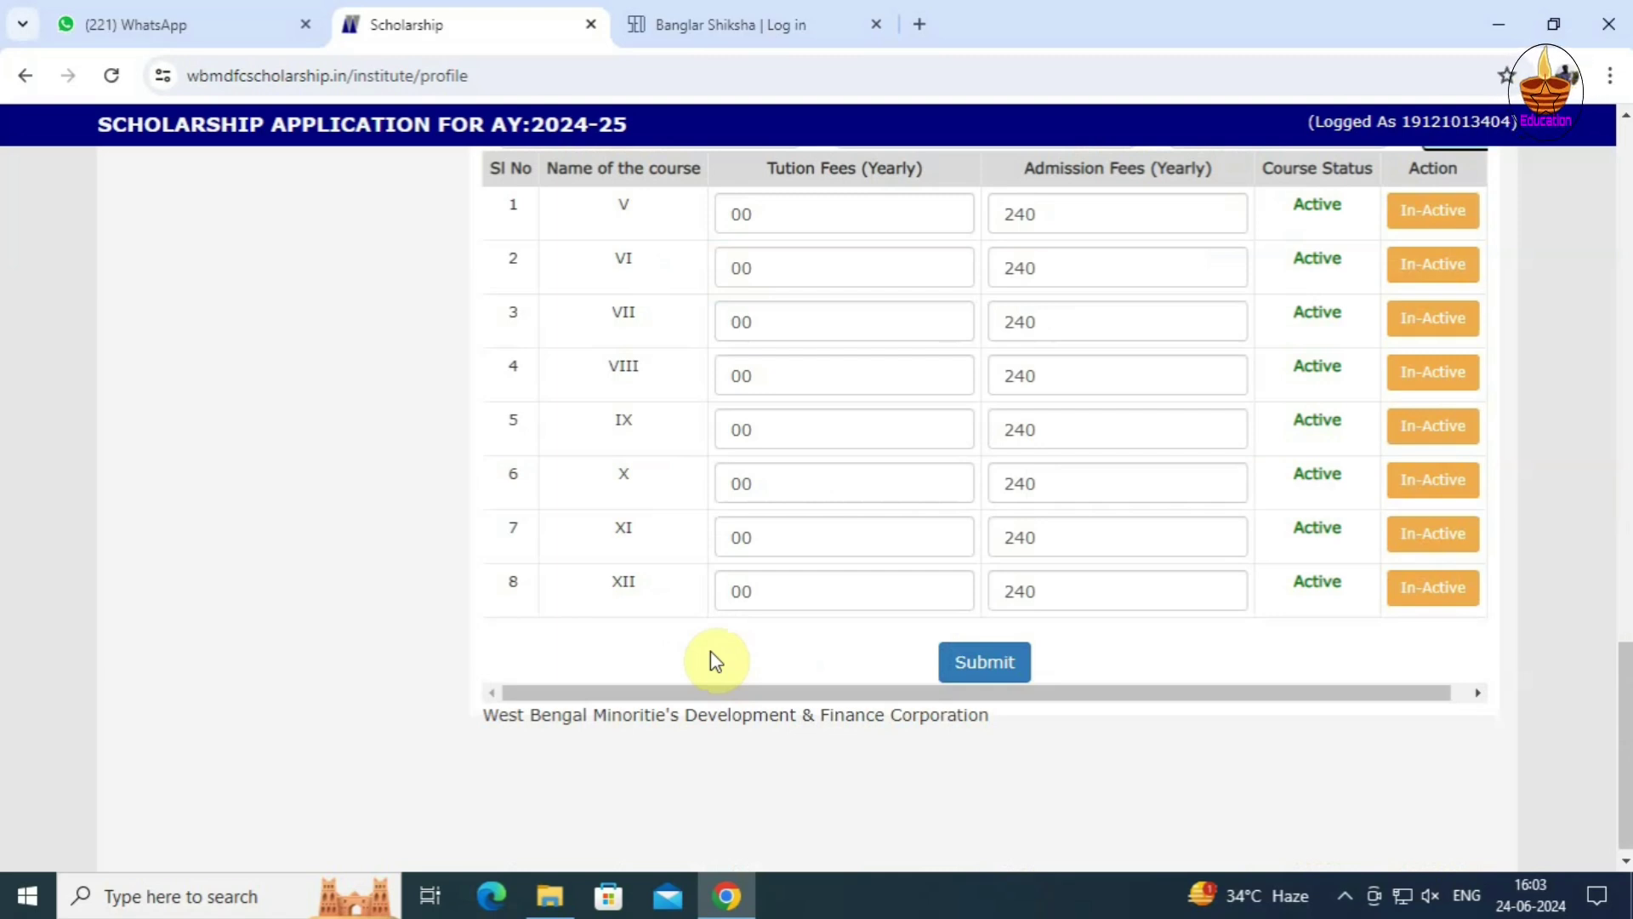
scroll(729, 660, up, 3)
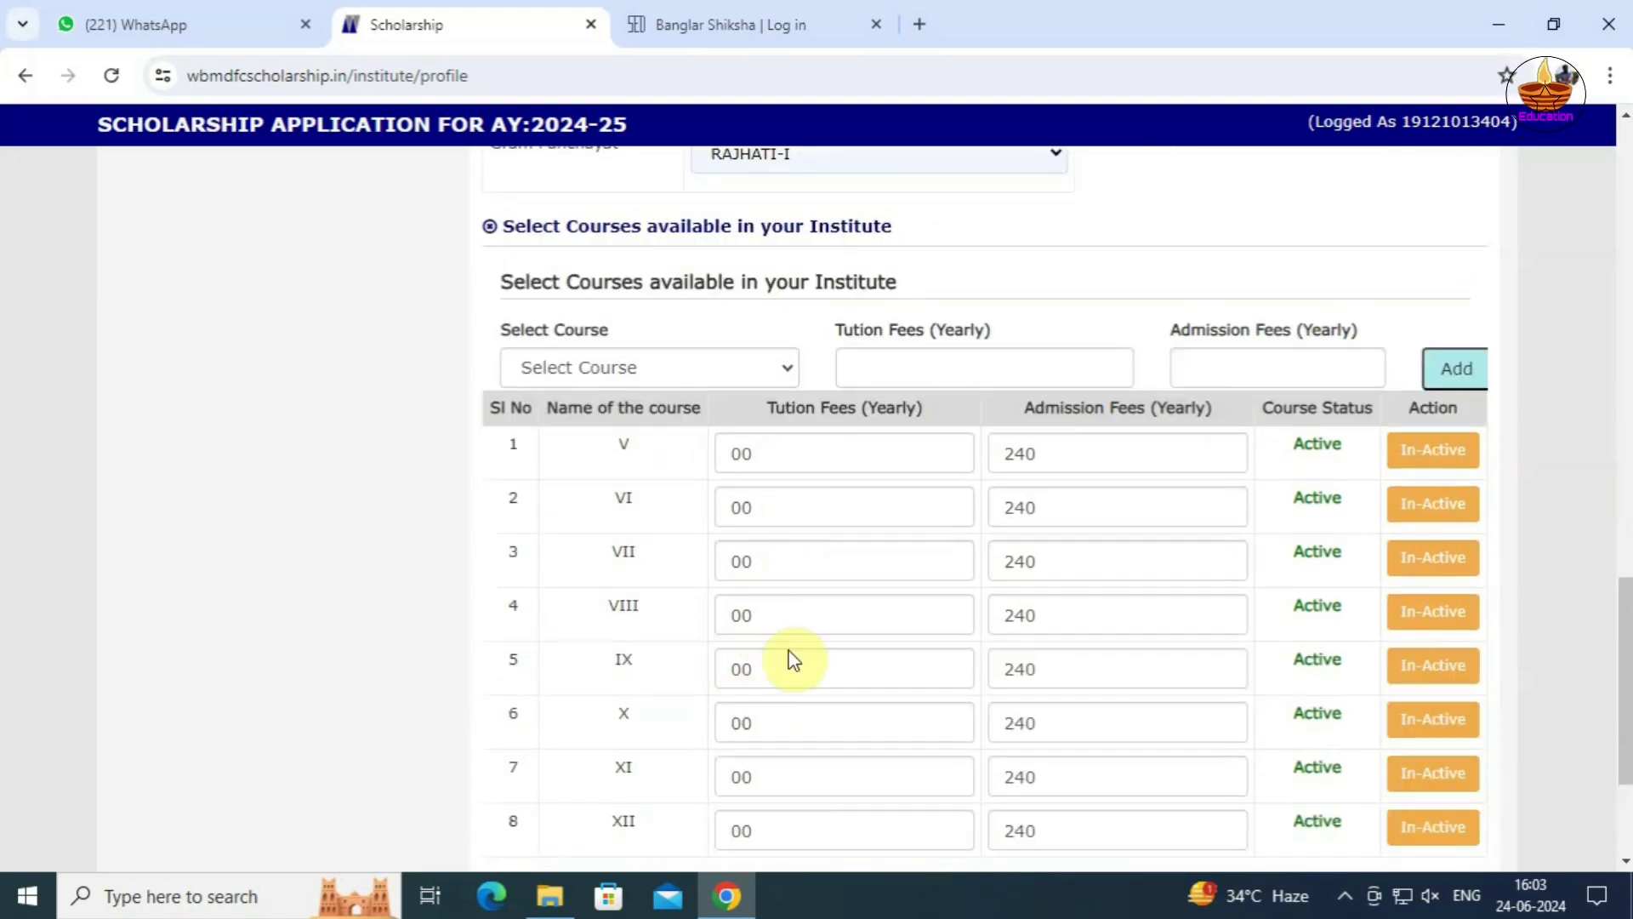
scroll(1095, 814, down, 3)
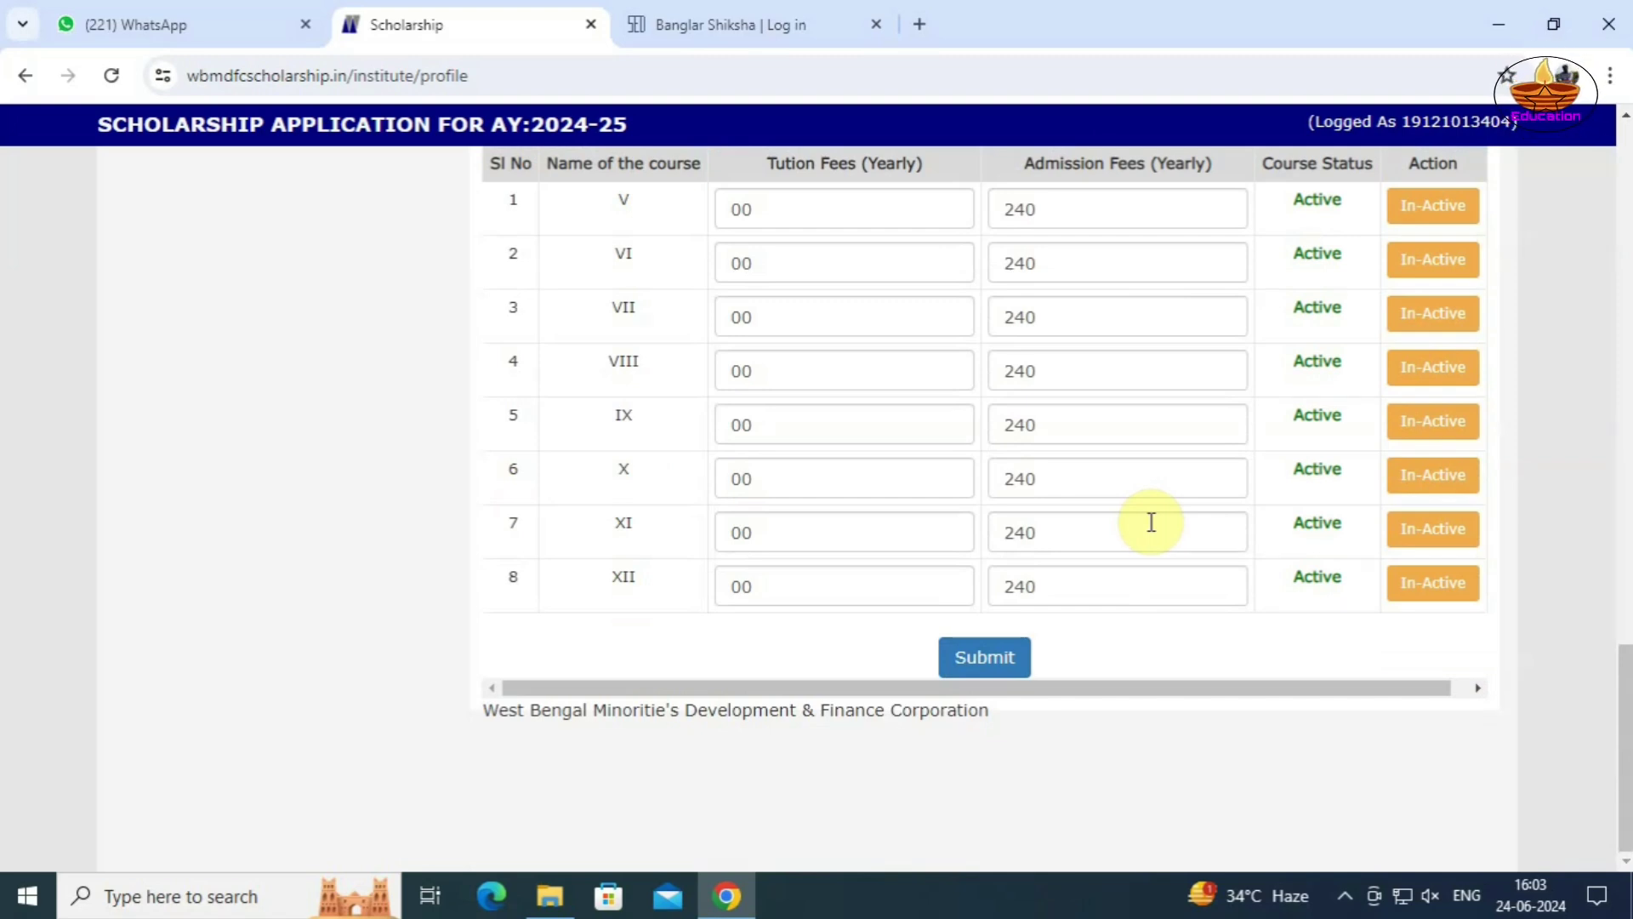
scroll(875, 565, up, 15)
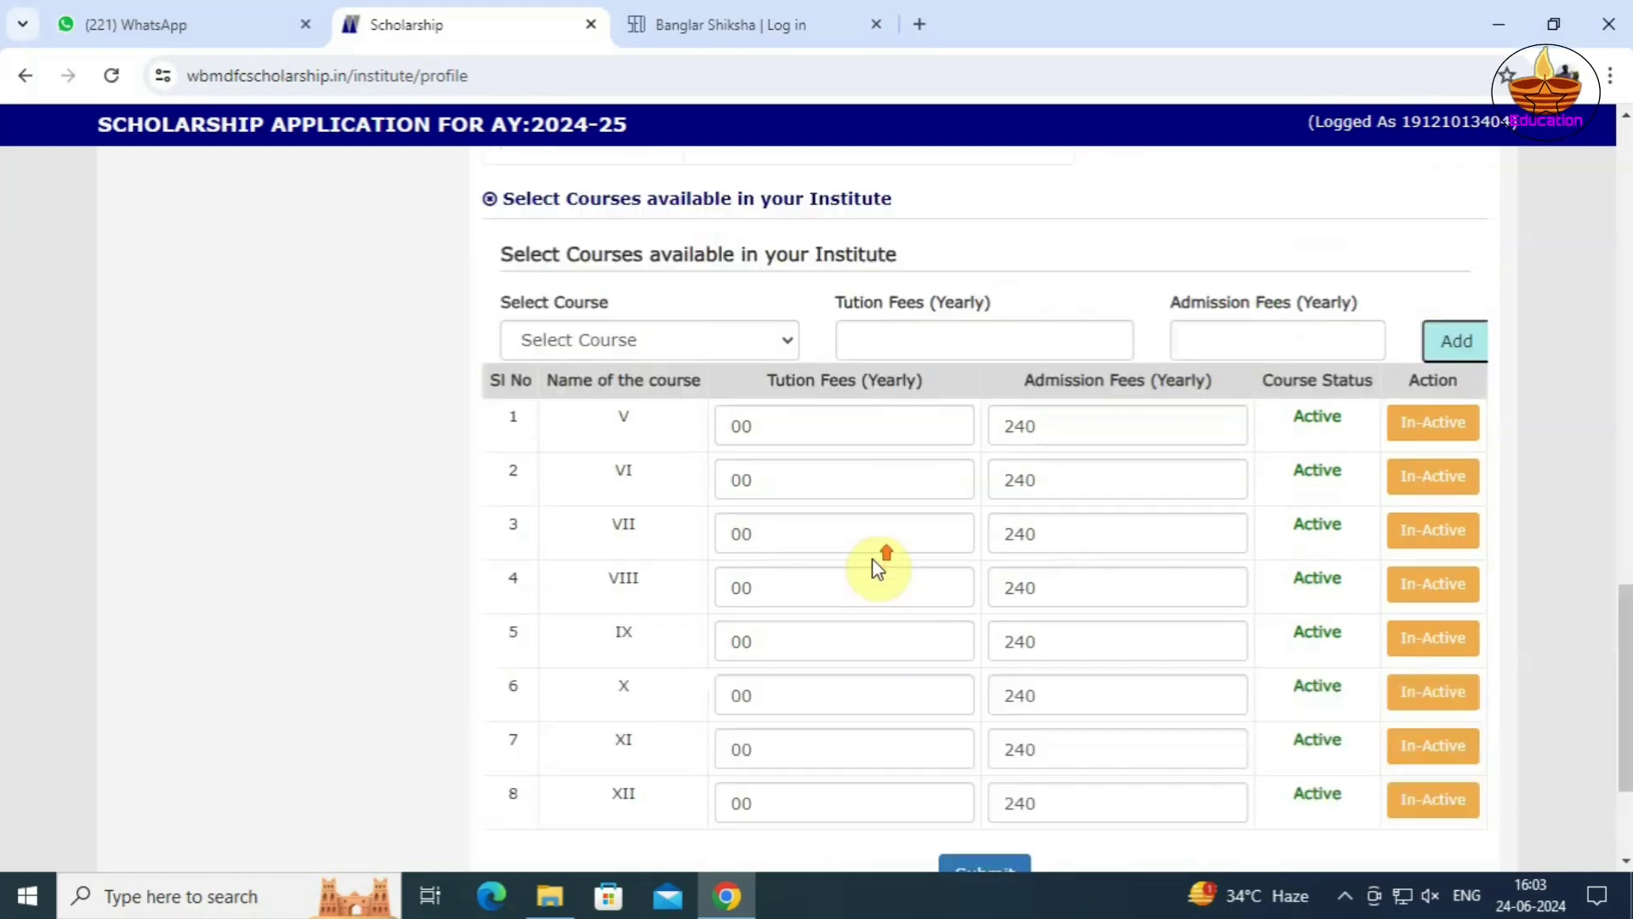
scroll(915, 486, up, 6)
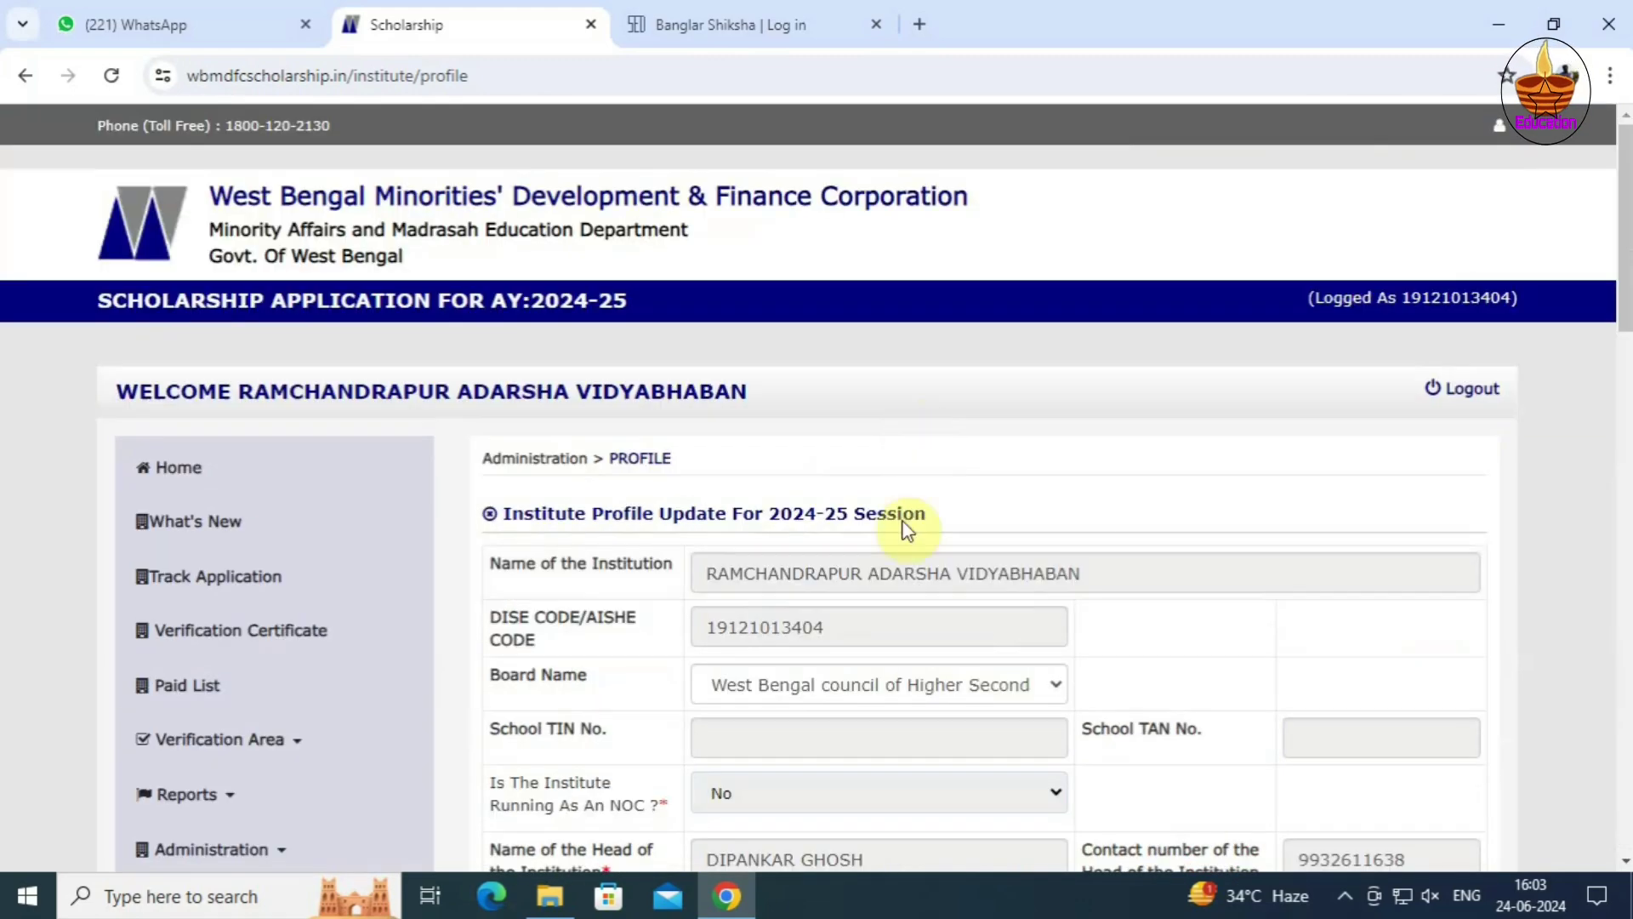
scroll(876, 521, down, 3)
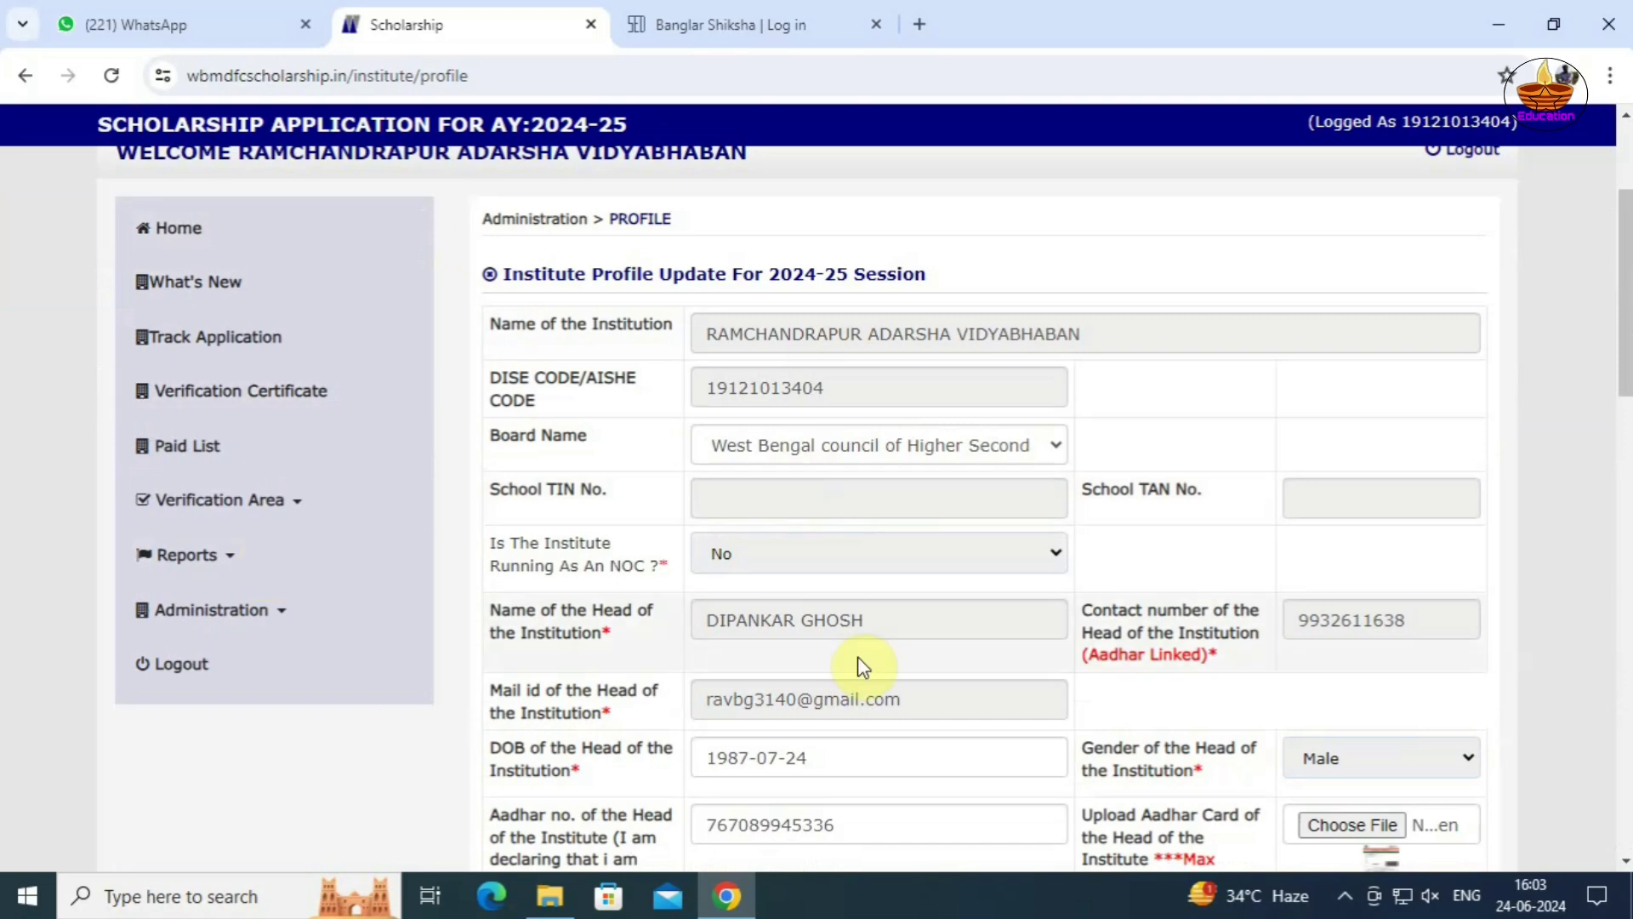
scroll(995, 732, down, 15)
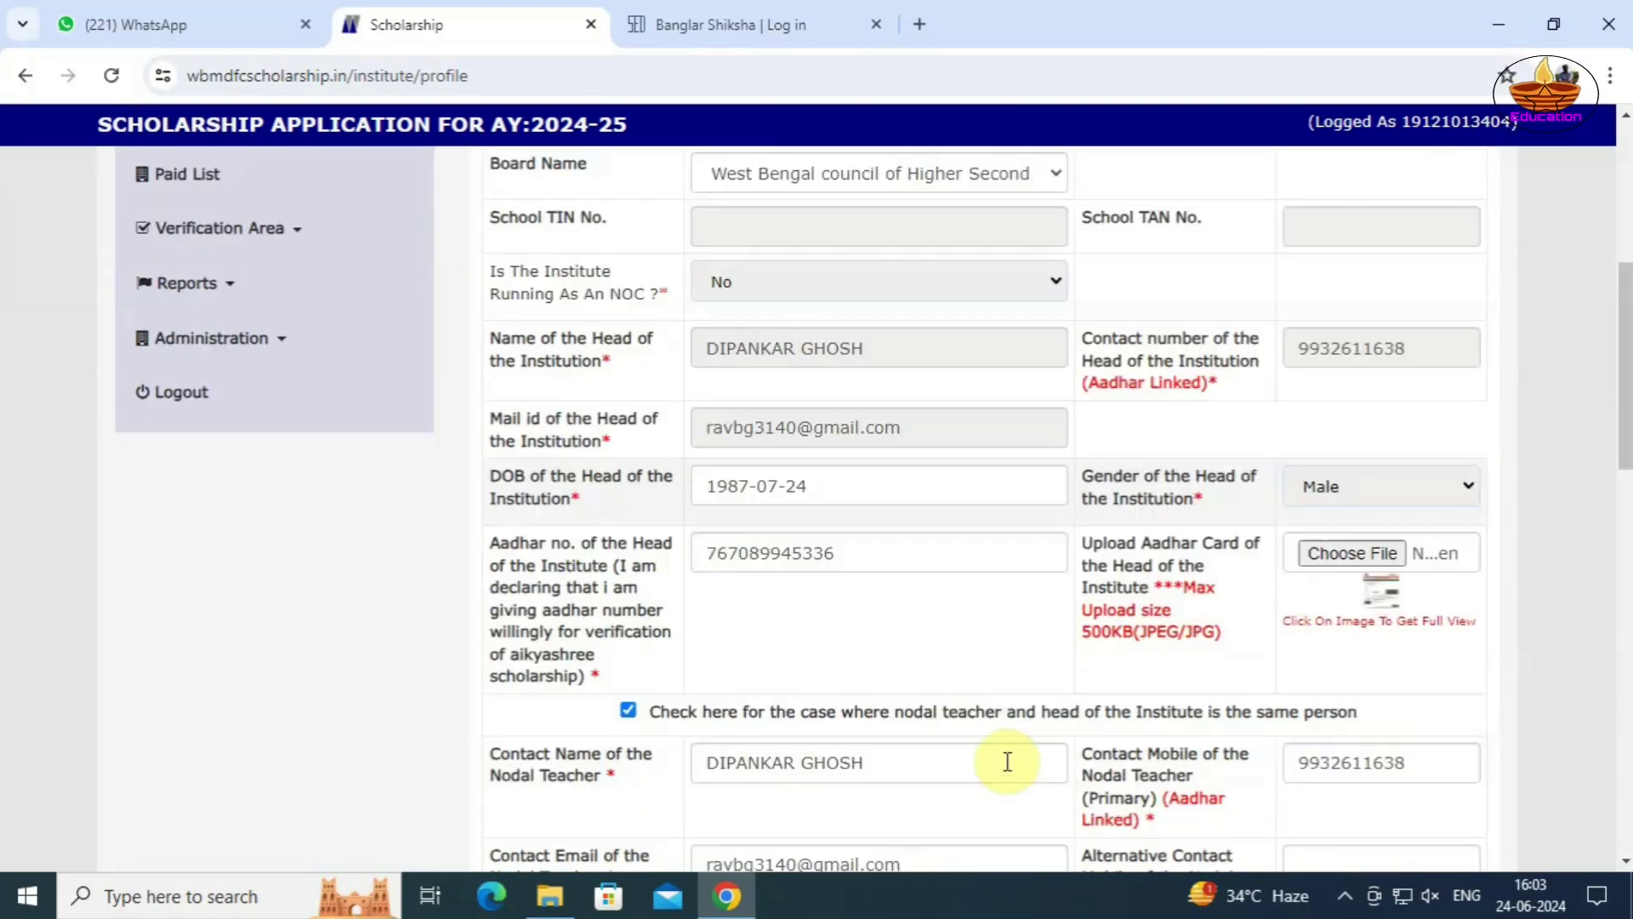
scroll(989, 725, down, 1)
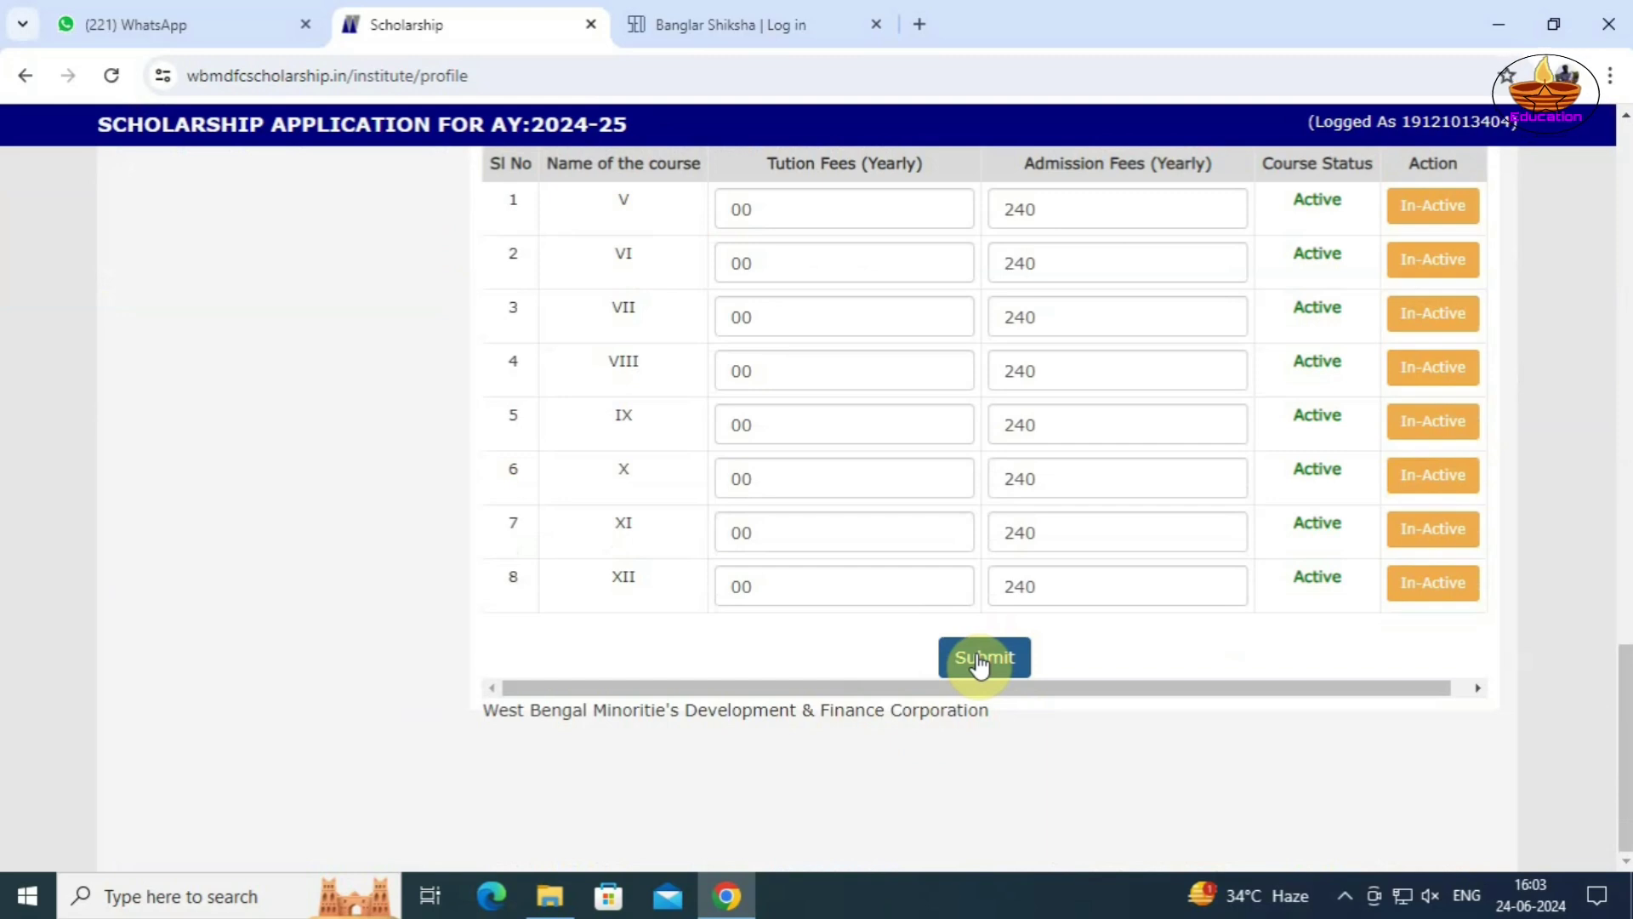
Submit the institute profile, then enter and confirm the one-time password sent to the registered mobile
click(980, 660)
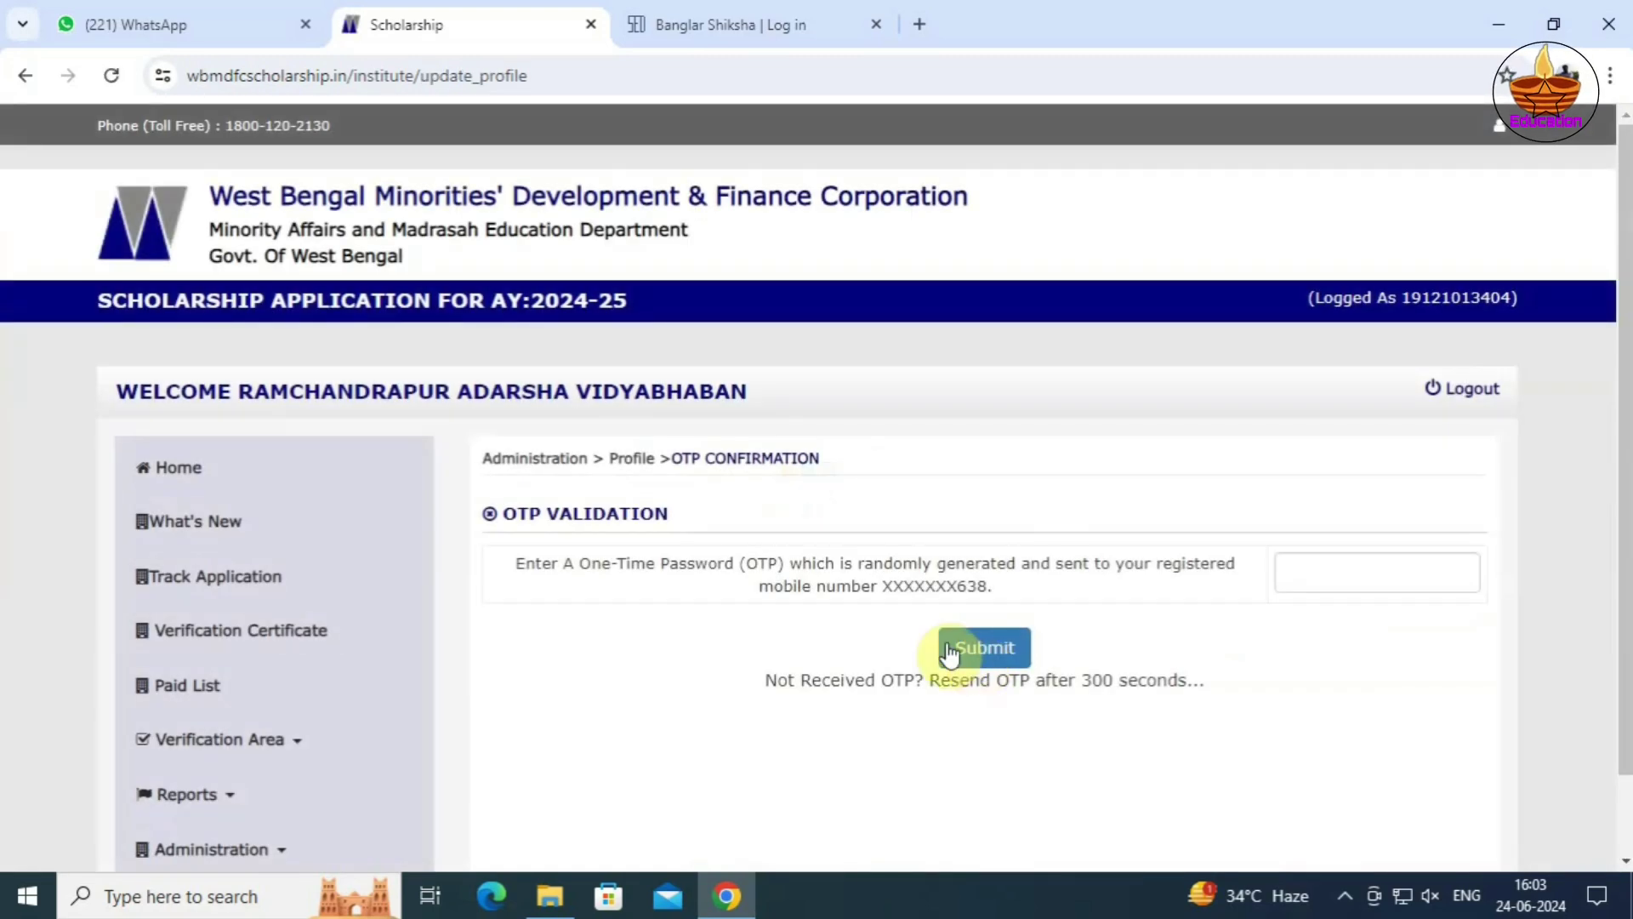
click(1292, 577)
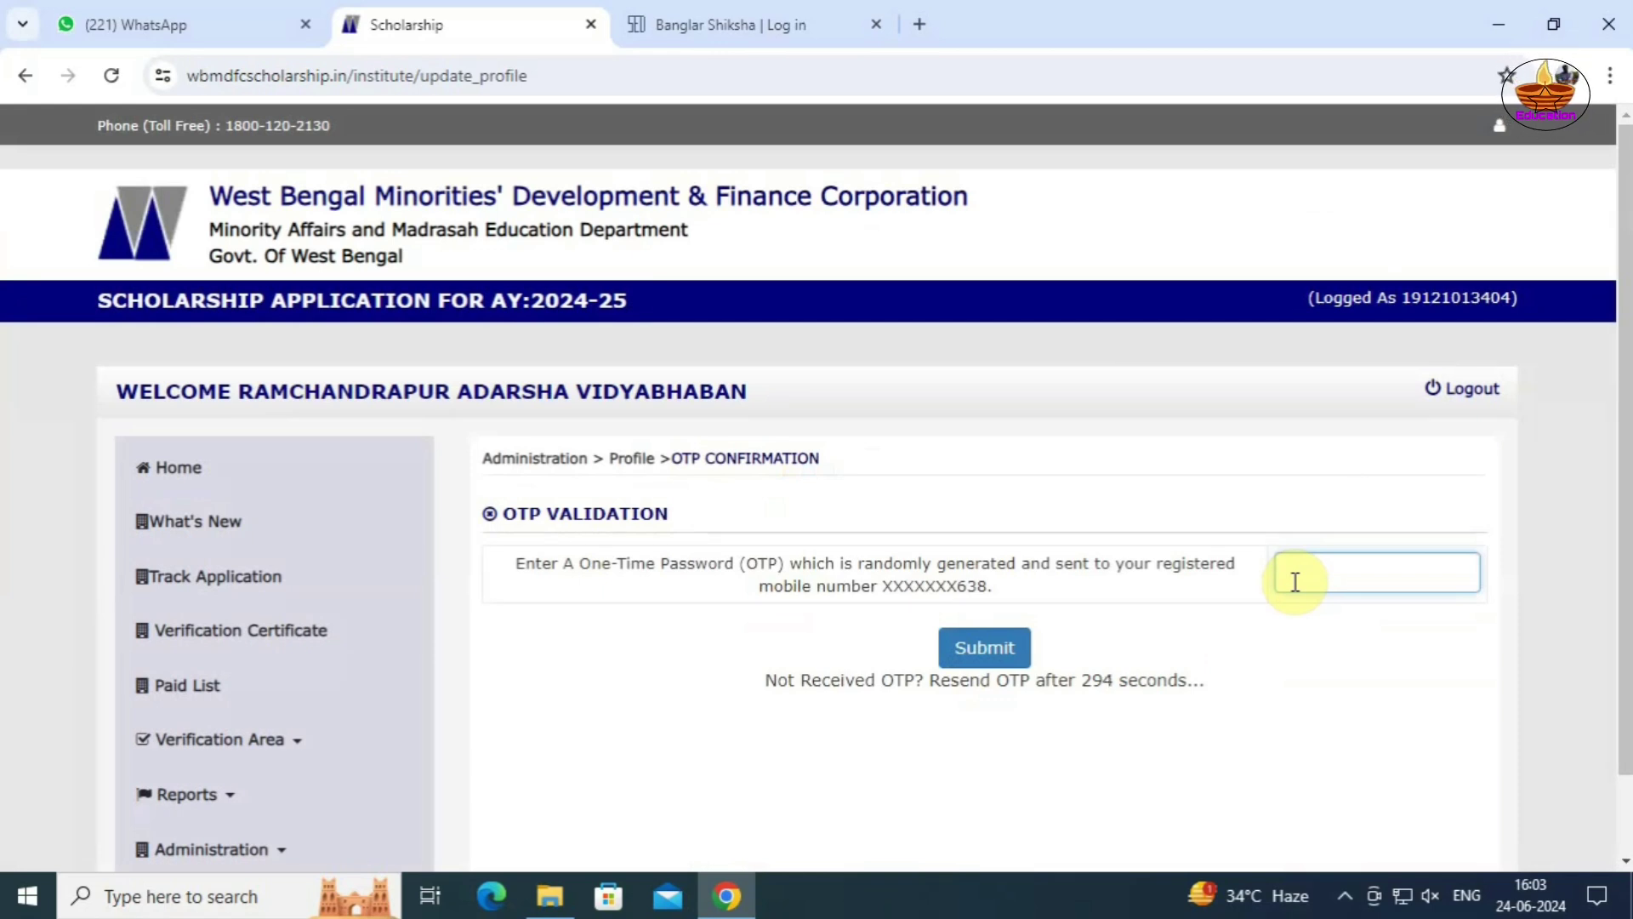
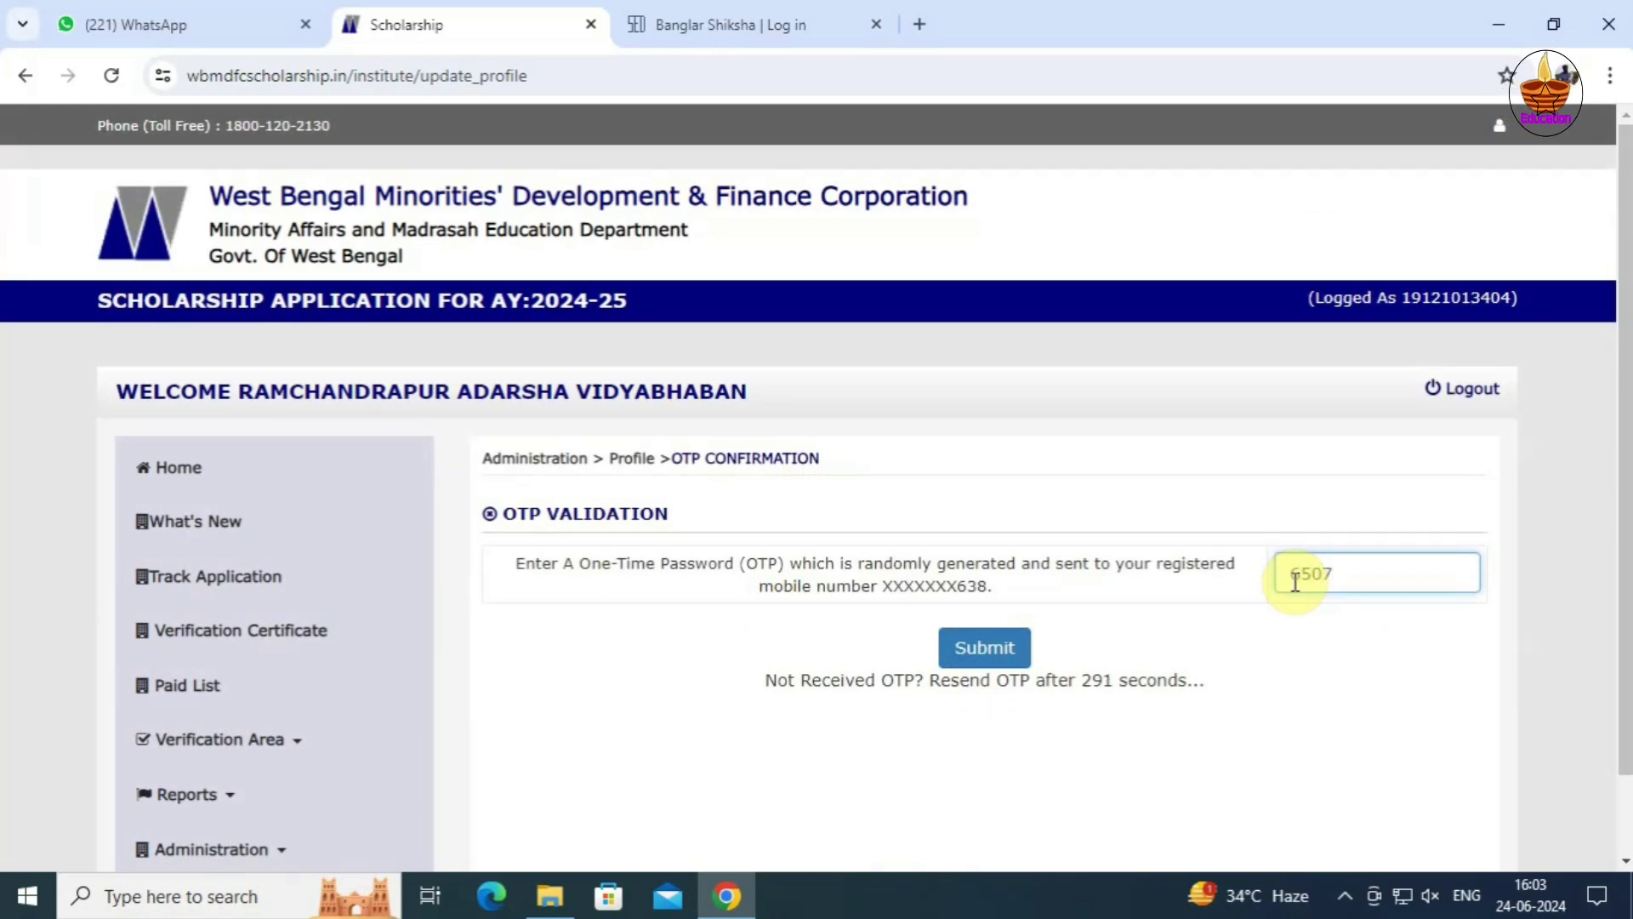
click(978, 655)
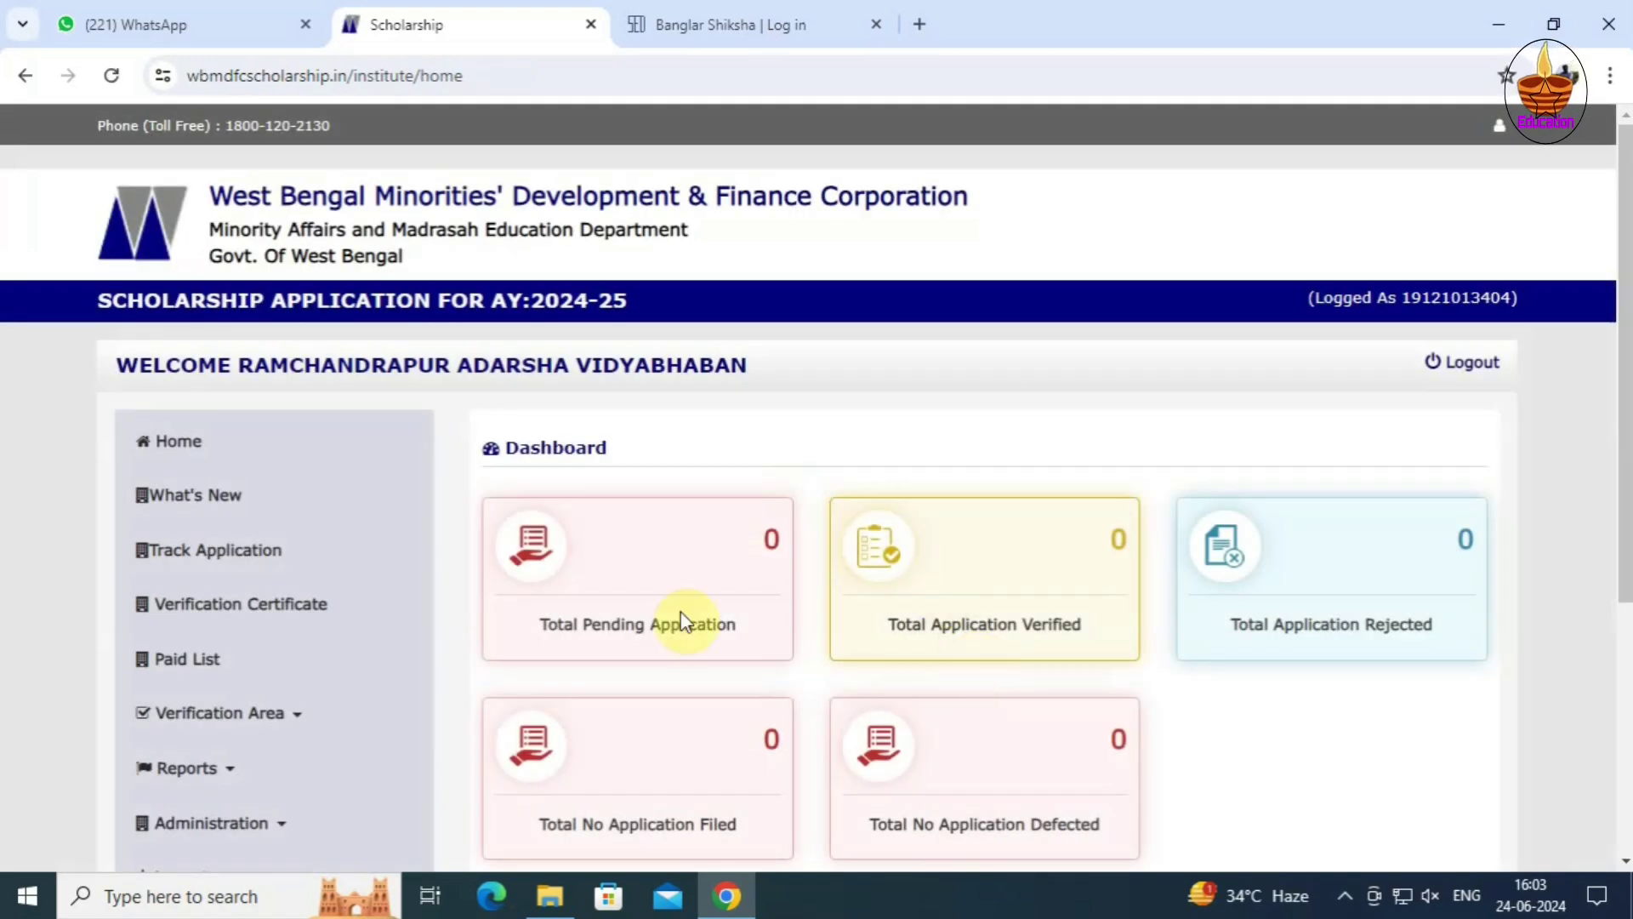
Scroll through the dashboard, then log out via the sidebar Logout link
scroll(672, 634, down, 3)
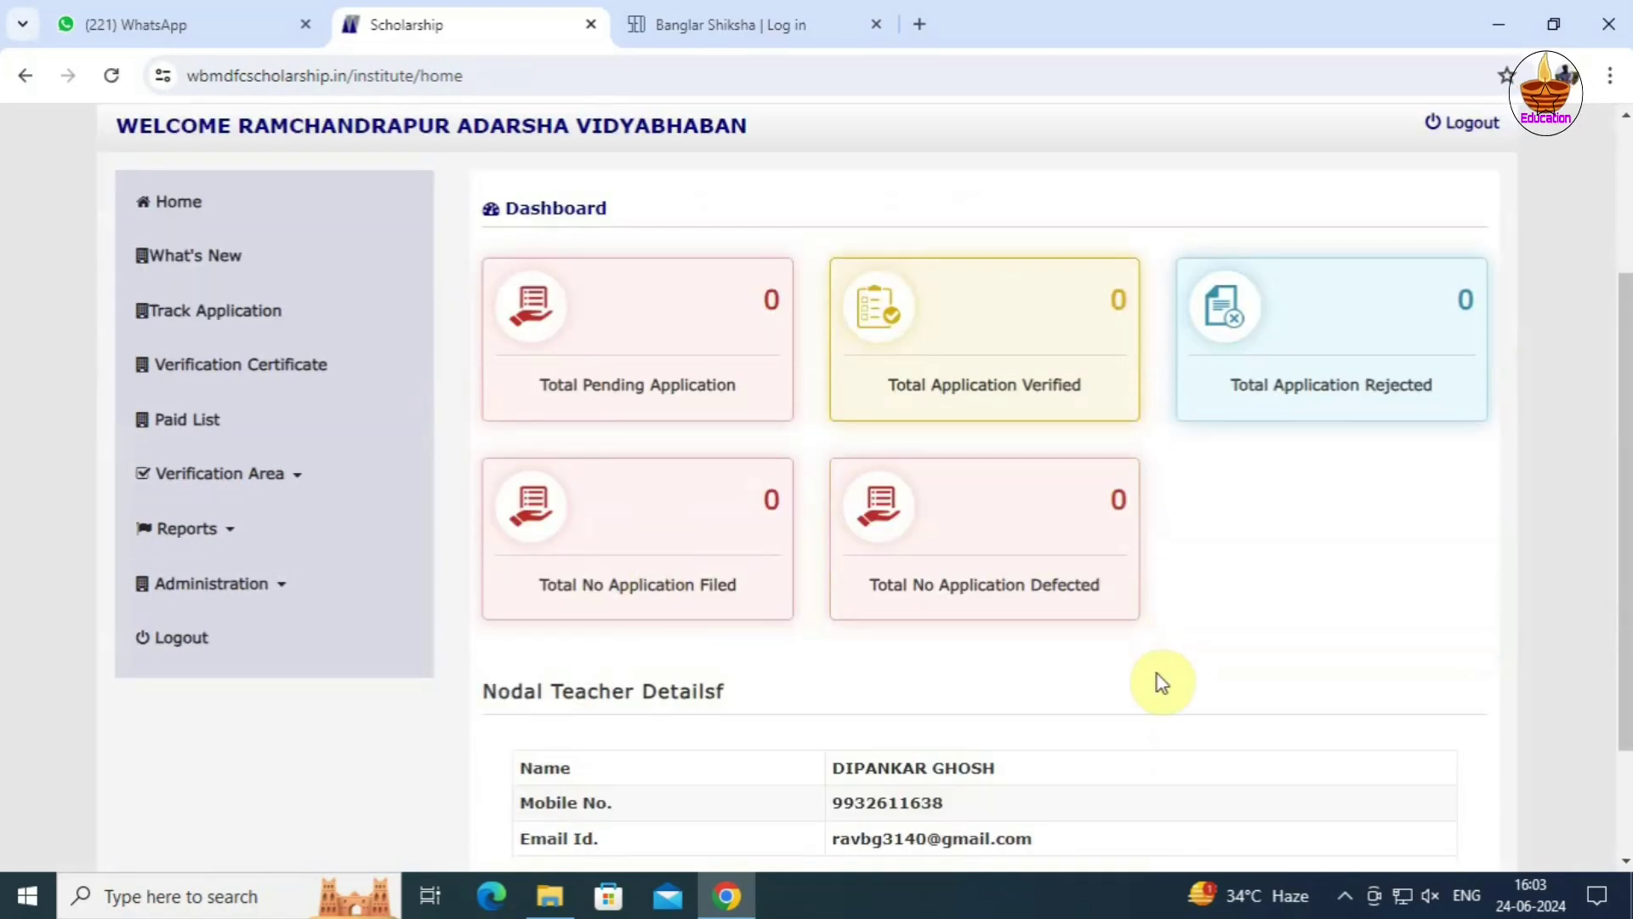
scroll(1158, 680, down, 1)
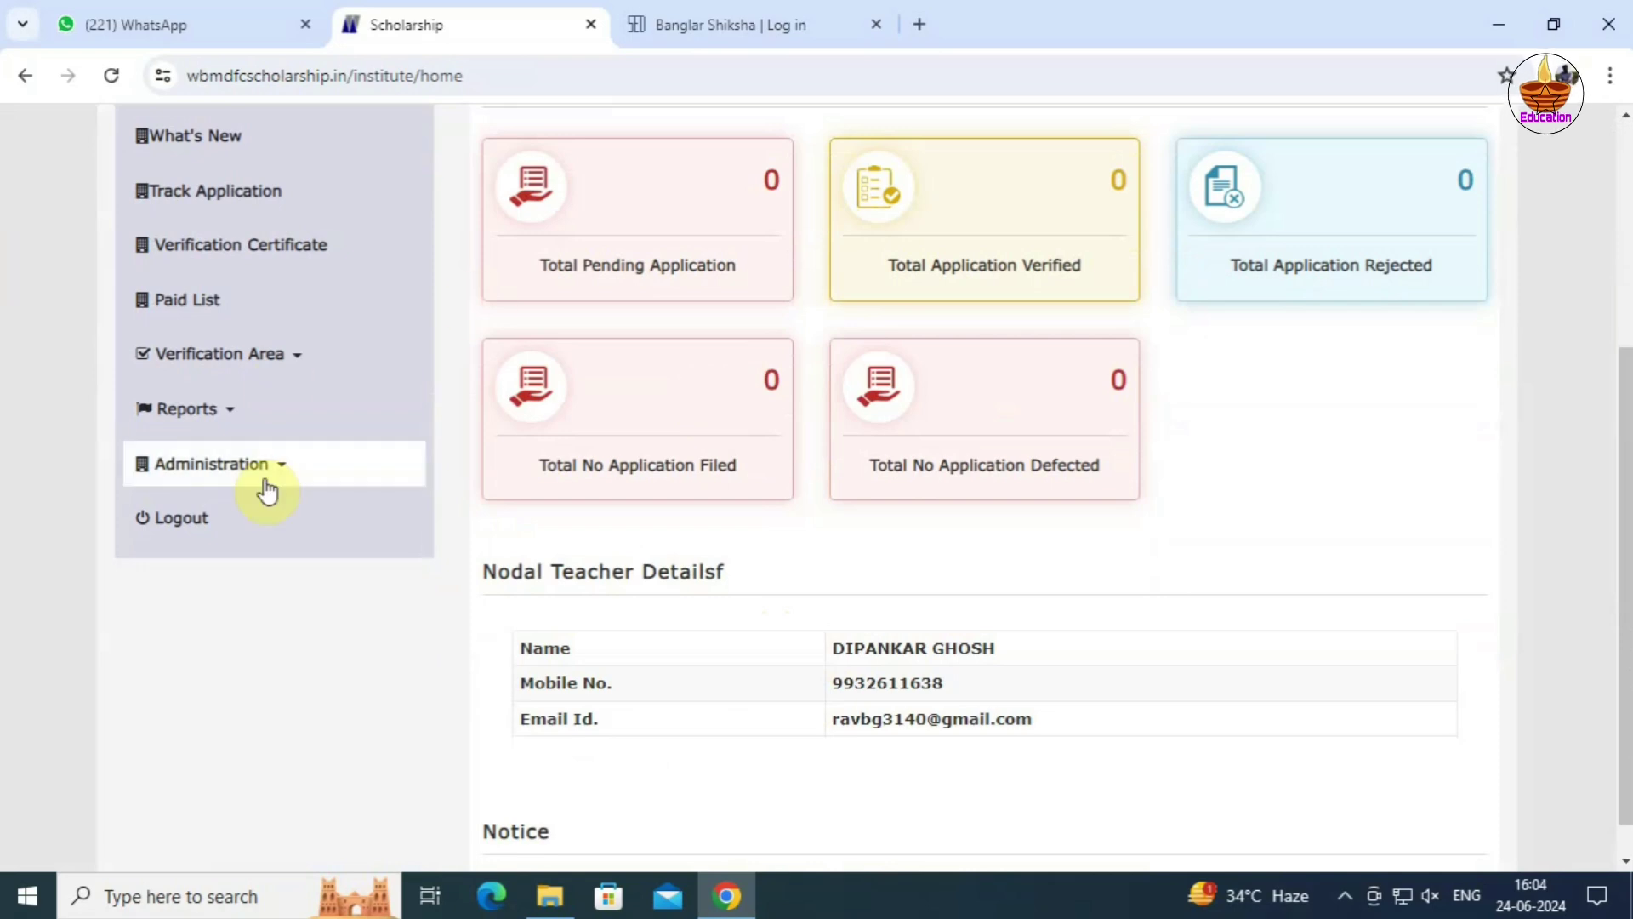
scroll(678, 492, up, 3)
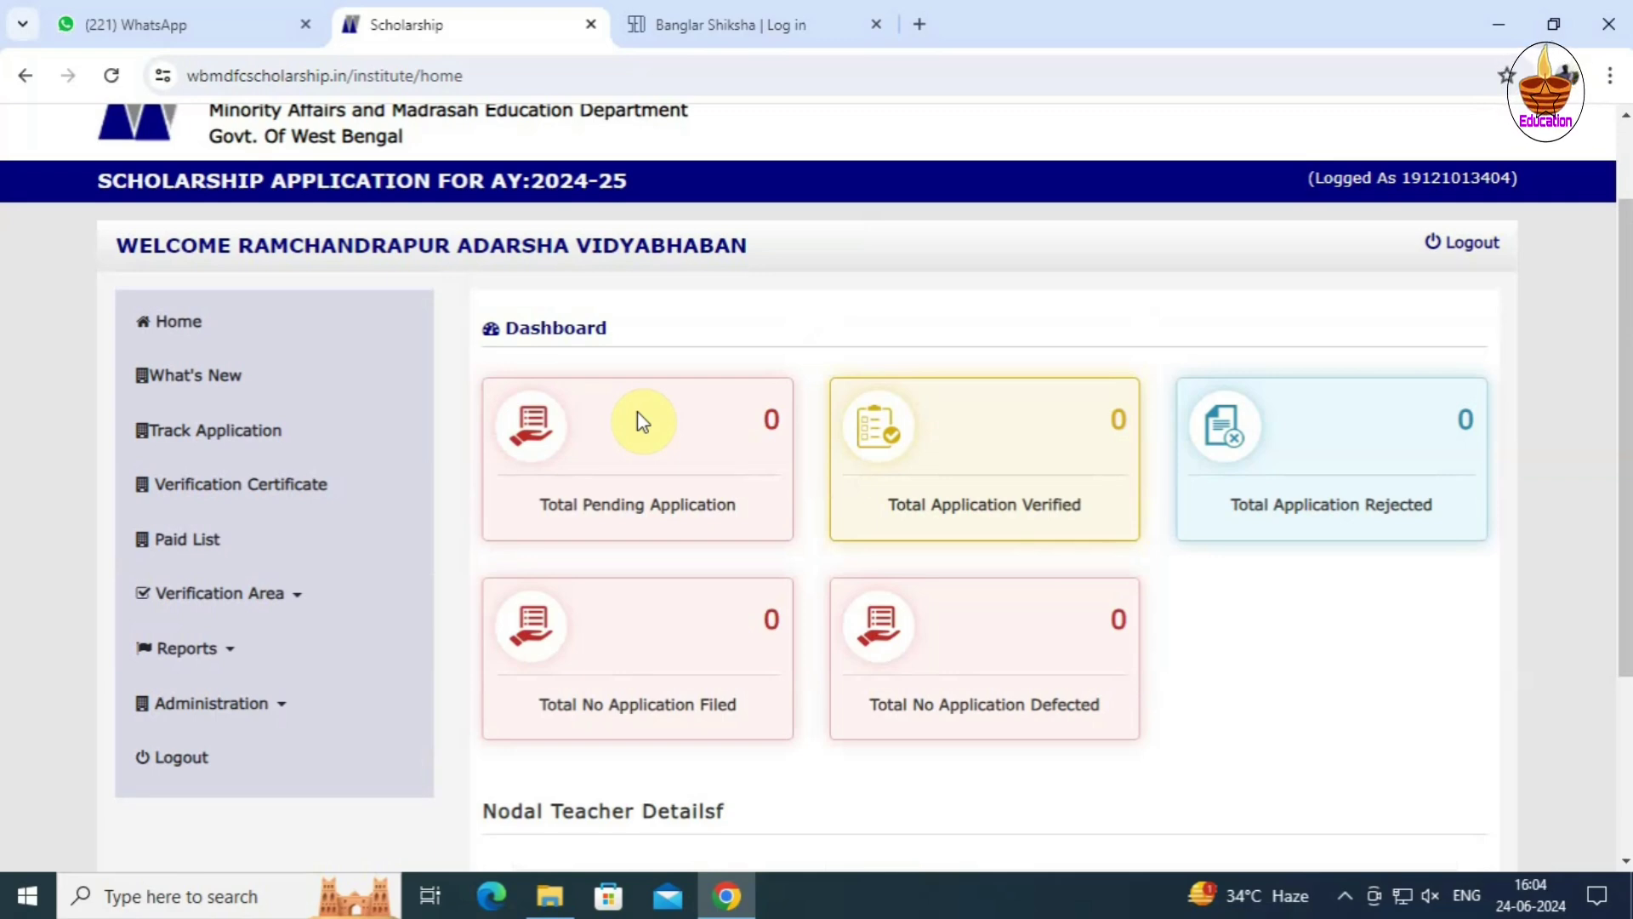
click(1474, 246)
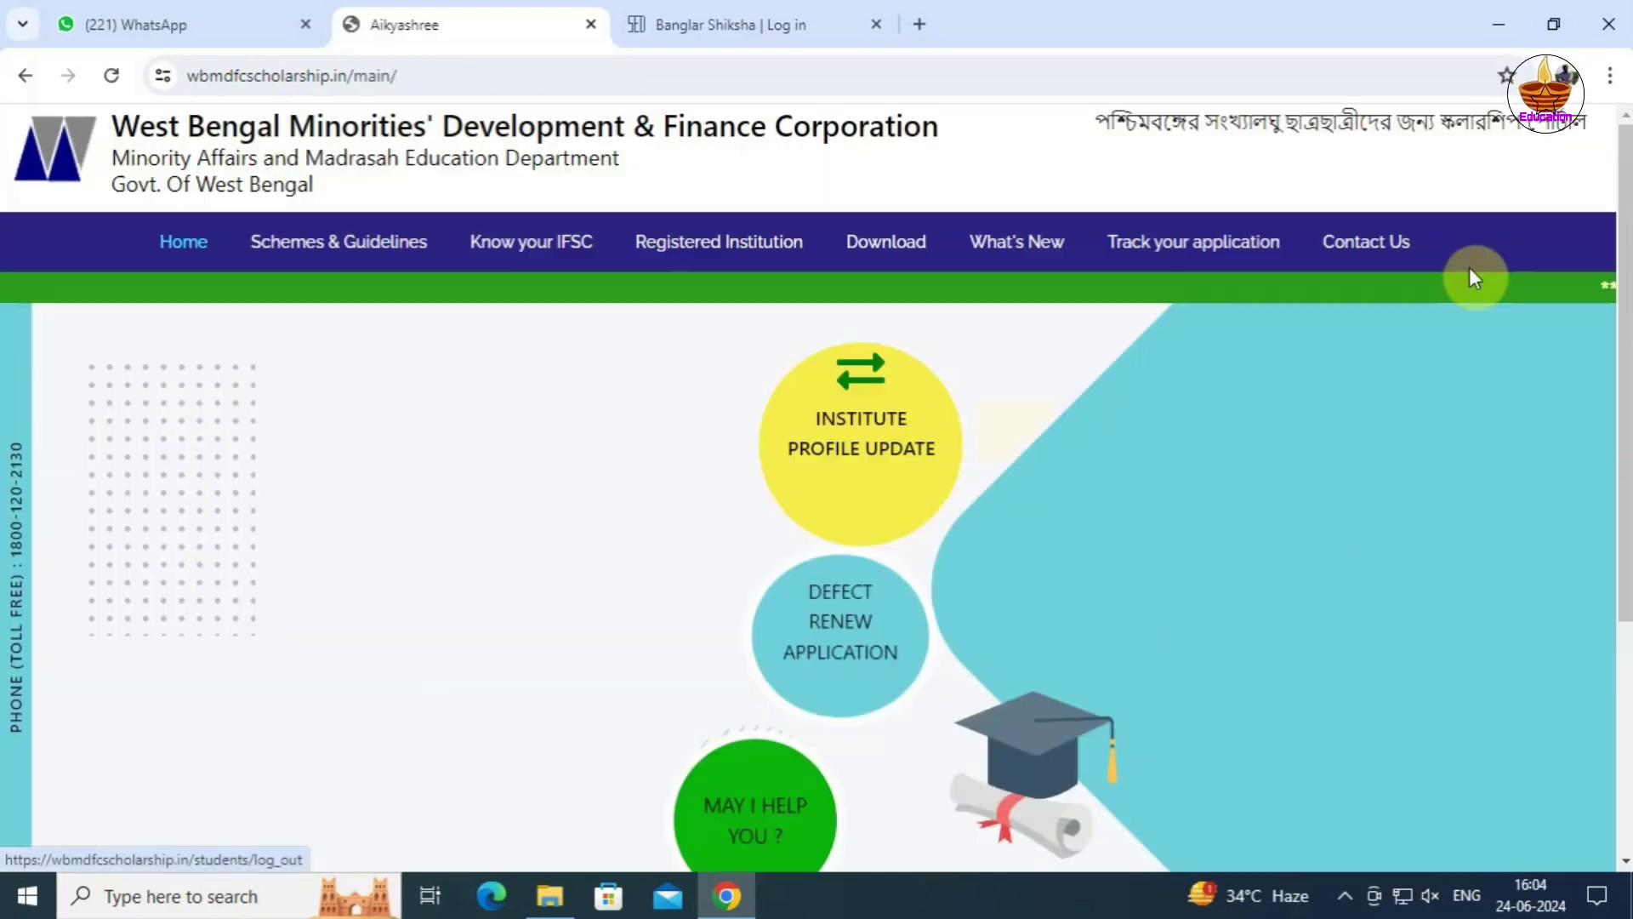